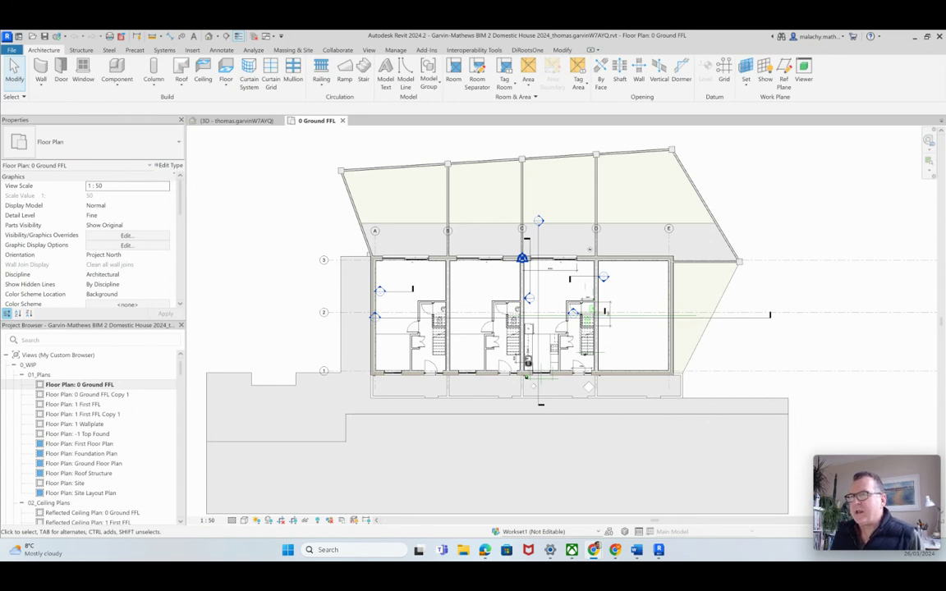
Create a new multi-category schedule named Multi-Category Schedule for the New Construction phase.
scroll(91, 435, down, 10)
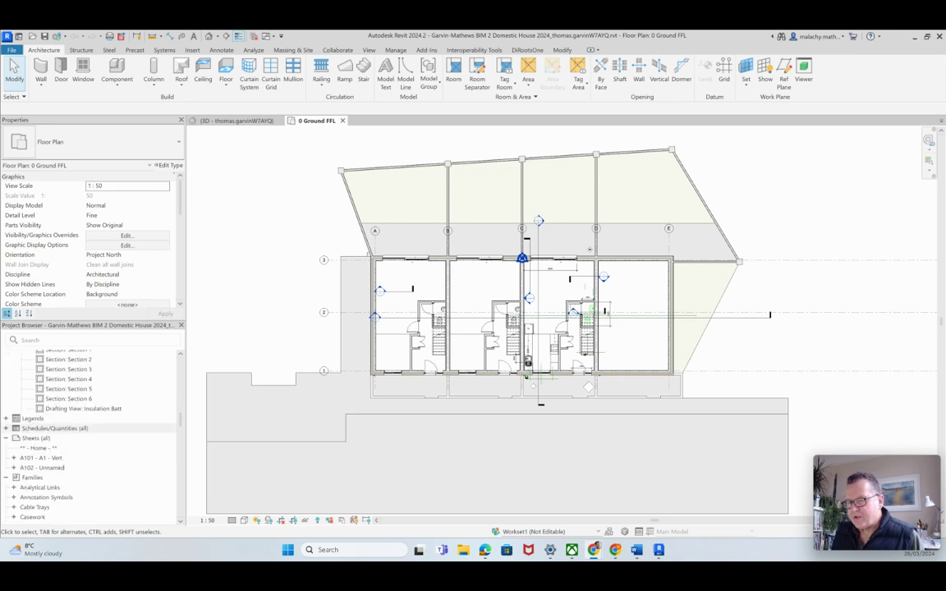
click(58, 427)
right_click(57, 427)
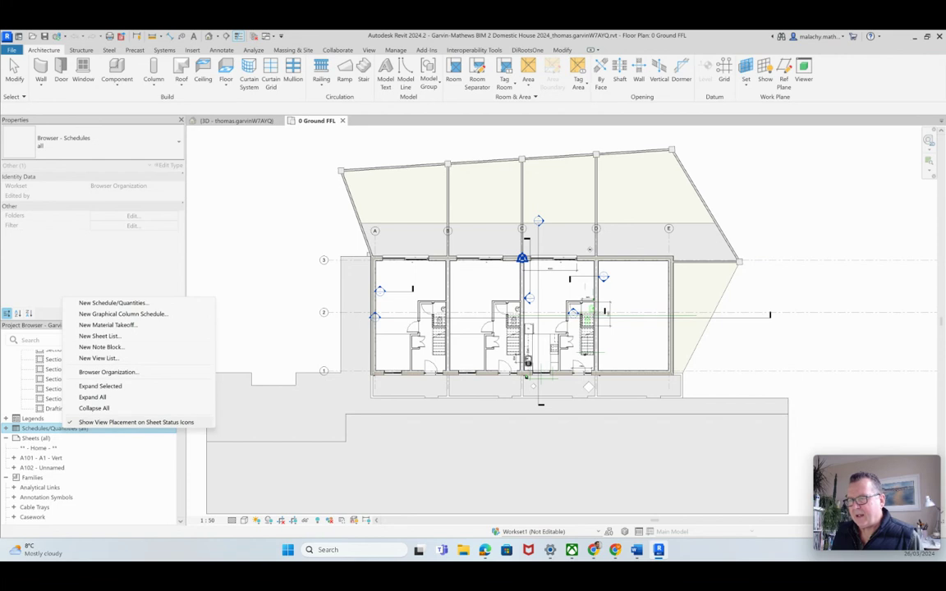
click(113, 303)
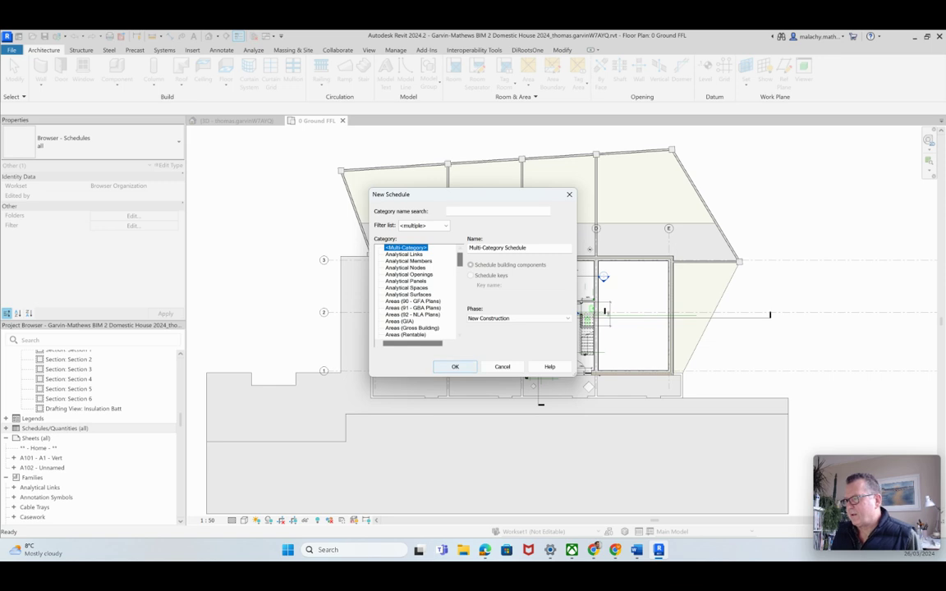
key(Return)
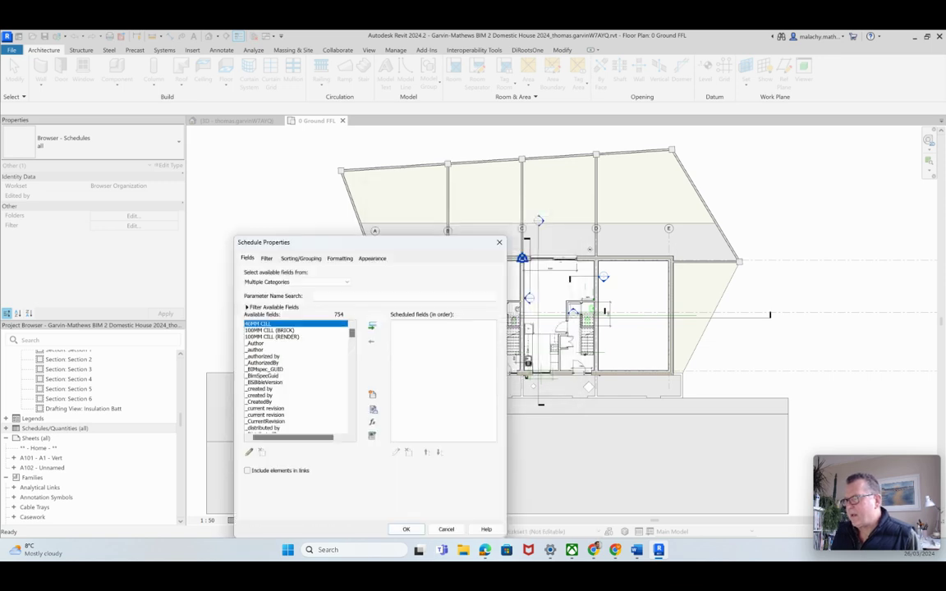
Add the Assembly Code and Assembly Description fields to the schedule.
scroll(295, 361, down, 3)
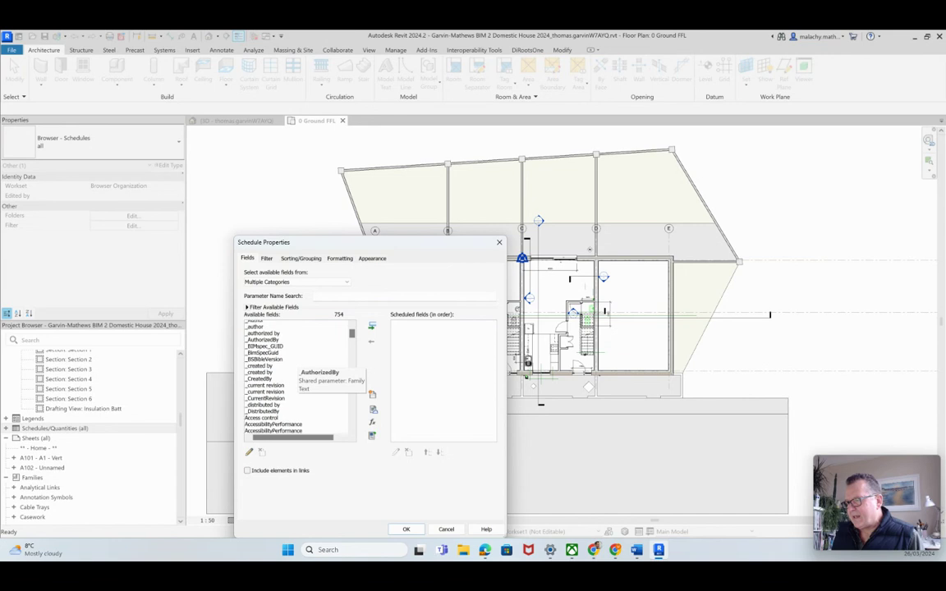
scroll(288, 374, down, 5)
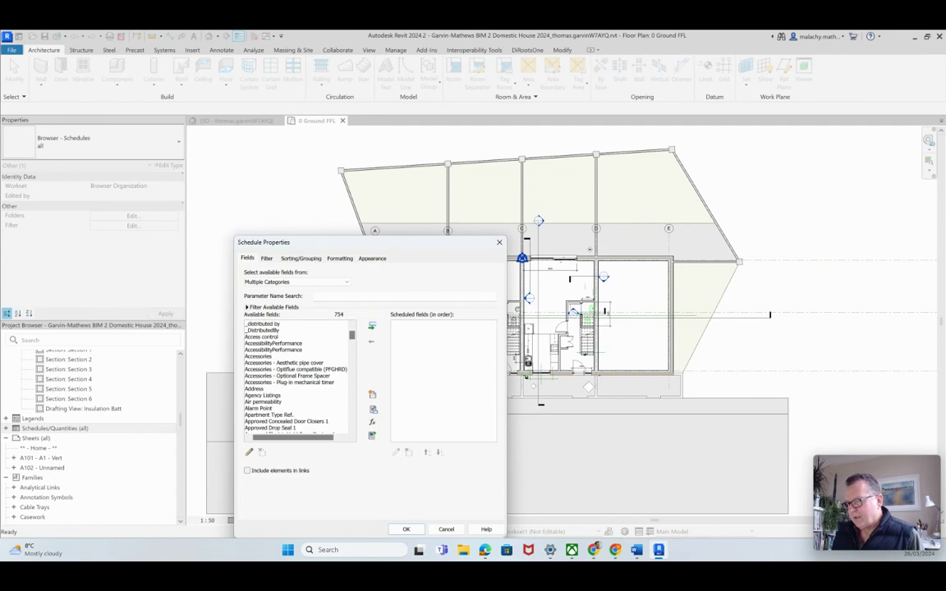
scroll(291, 373, down, 10)
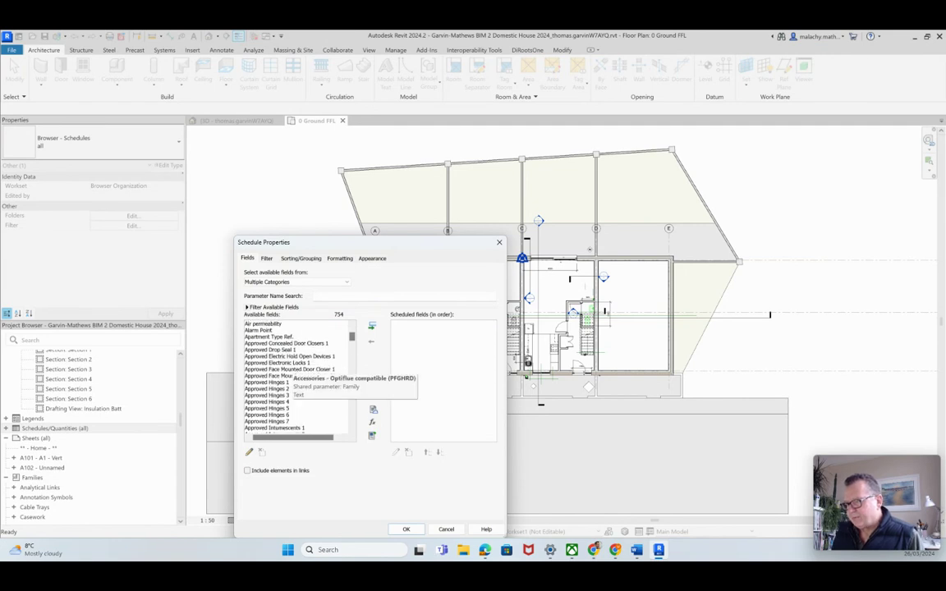
scroll(291, 373, down, 4)
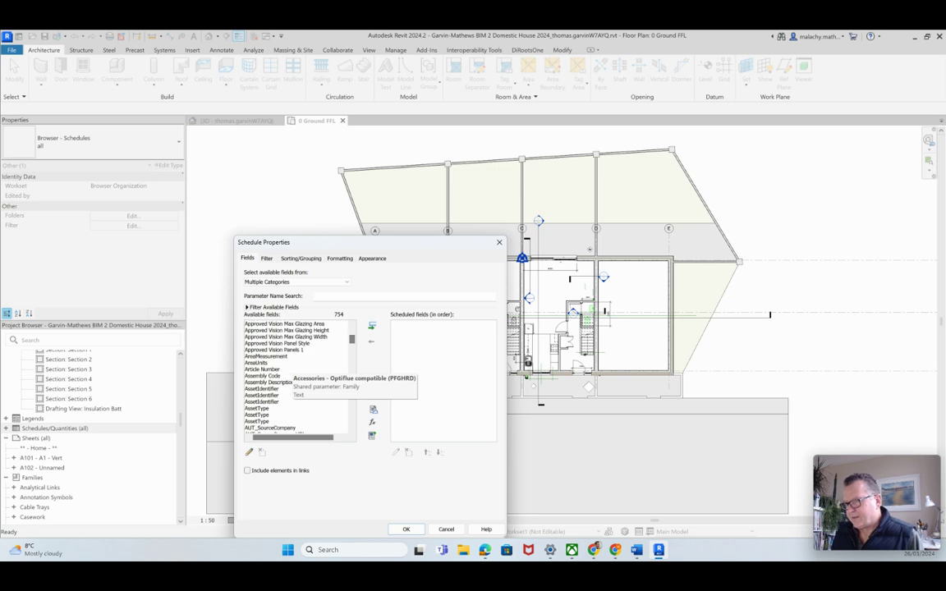
scroll(292, 374, up, 1)
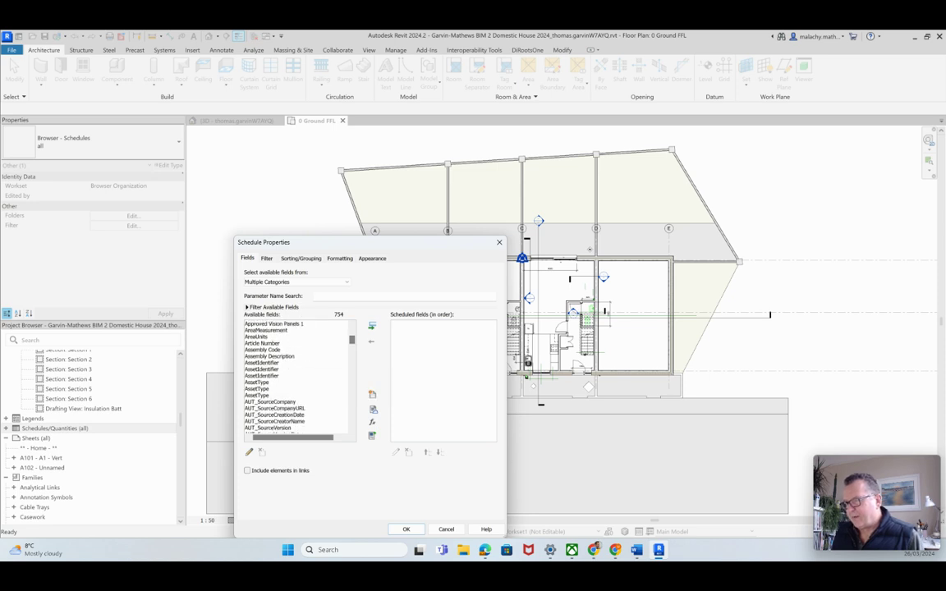
double_click(266, 349)
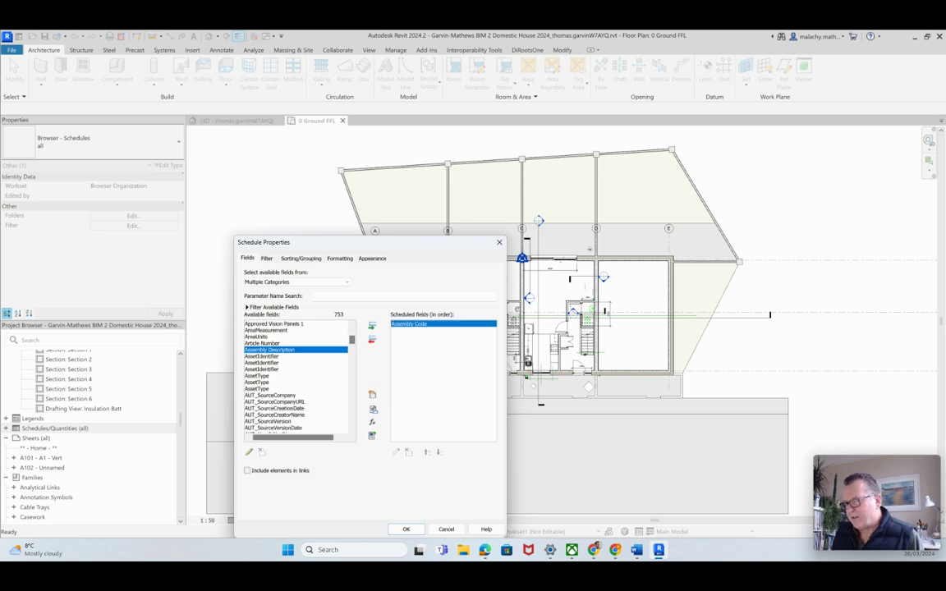
double_click(266, 349)
Add the Description field to the scheduled fields.
scroll(266, 350, down, 4)
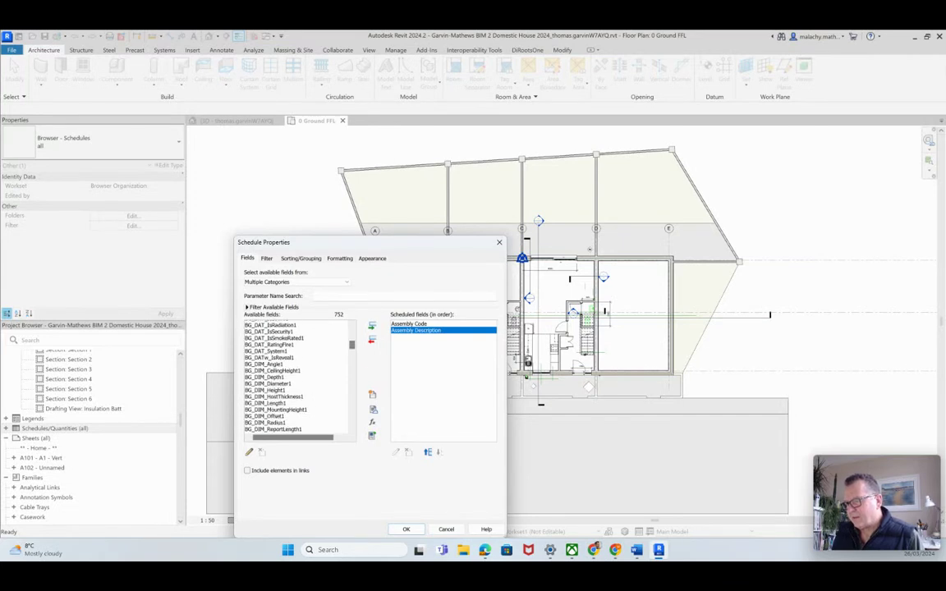
scroll(279, 374, down, 4)
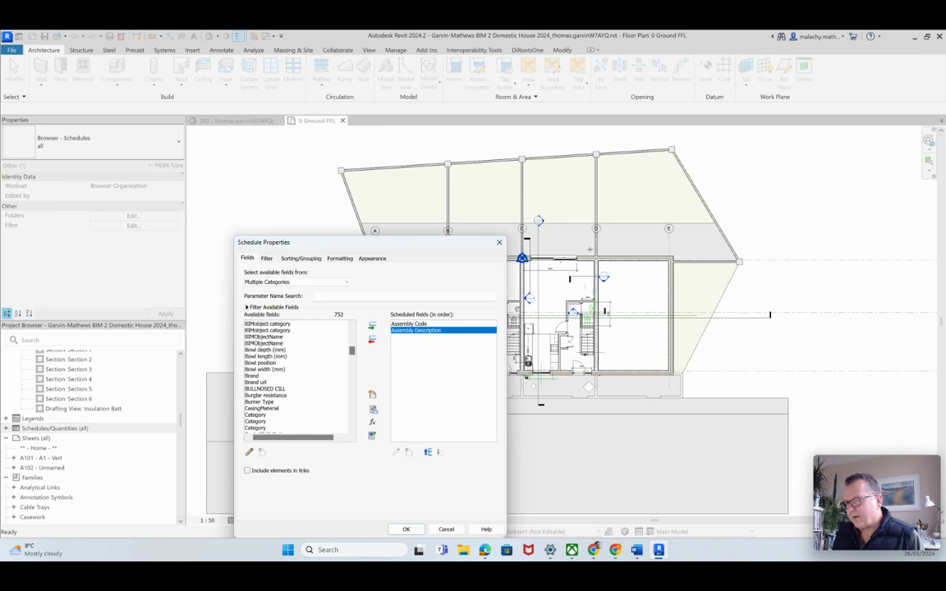
scroll(279, 374, down, 1)
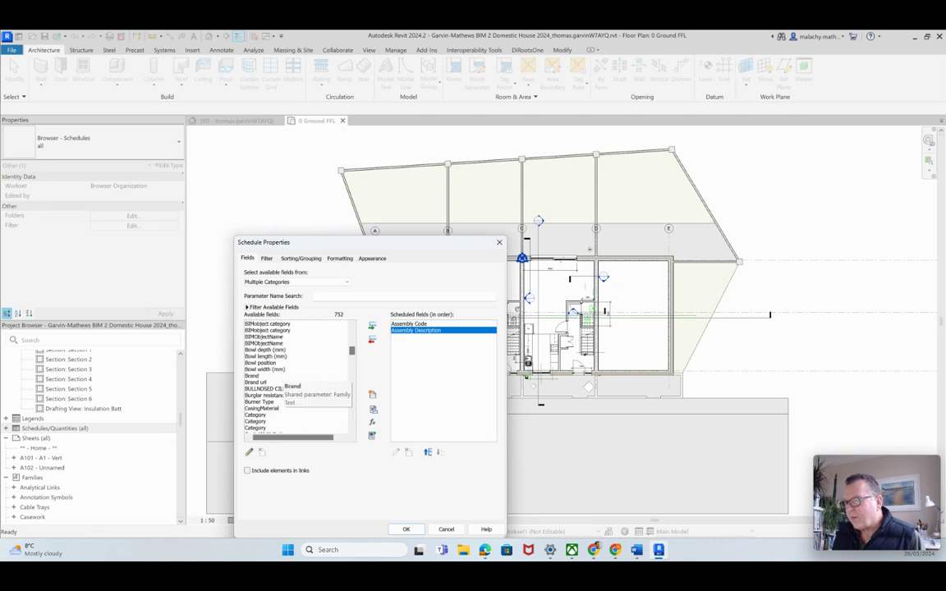
scroll(279, 374, down, 3)
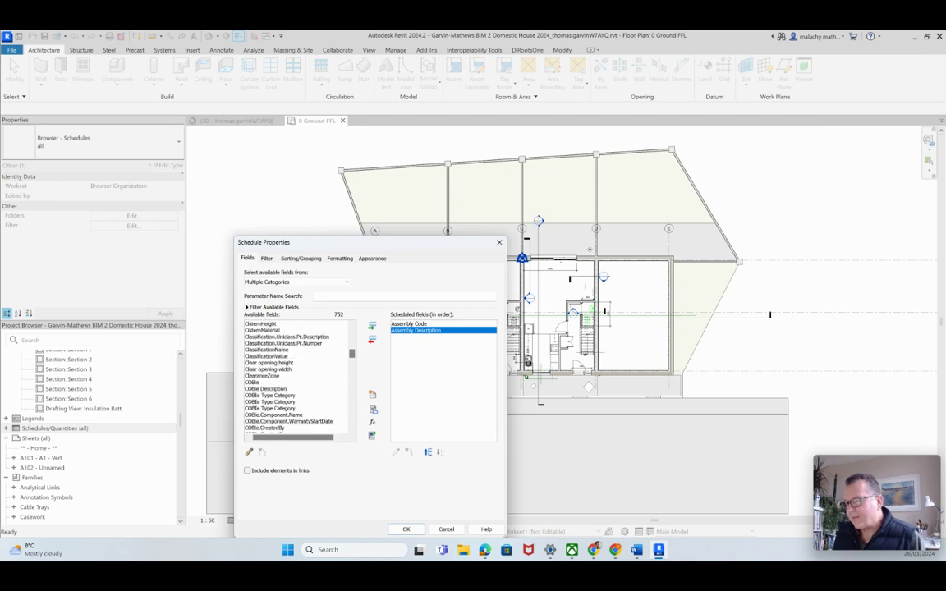
scroll(279, 379, down, 6)
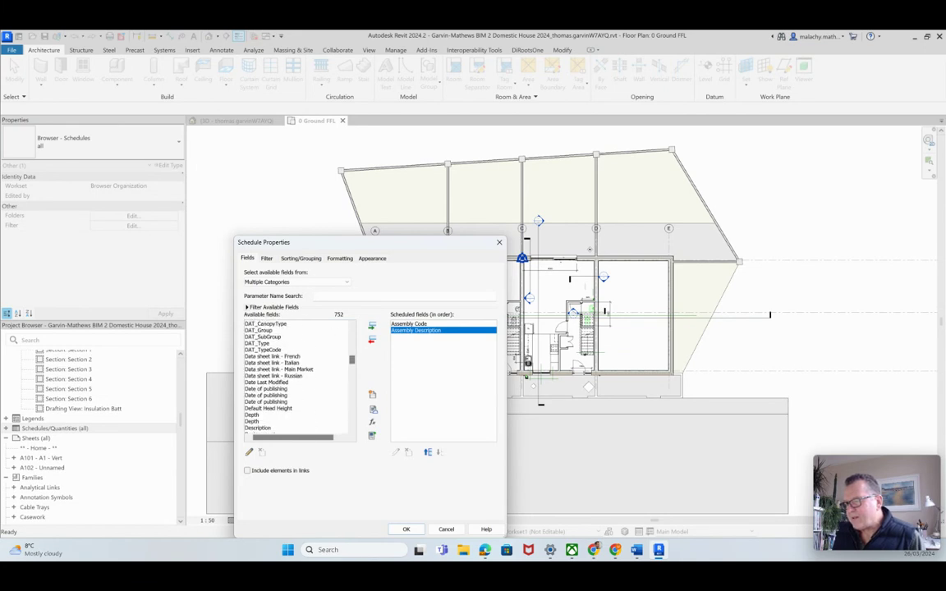
double_click(258, 376)
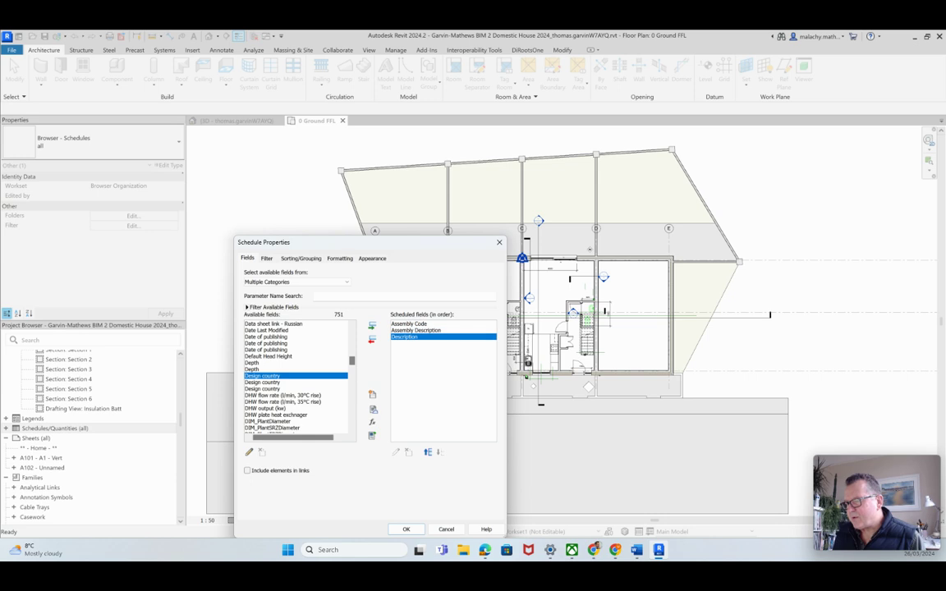
Add the Family and Type field to the scheduled fields.
scroll(295, 376, down, 6)
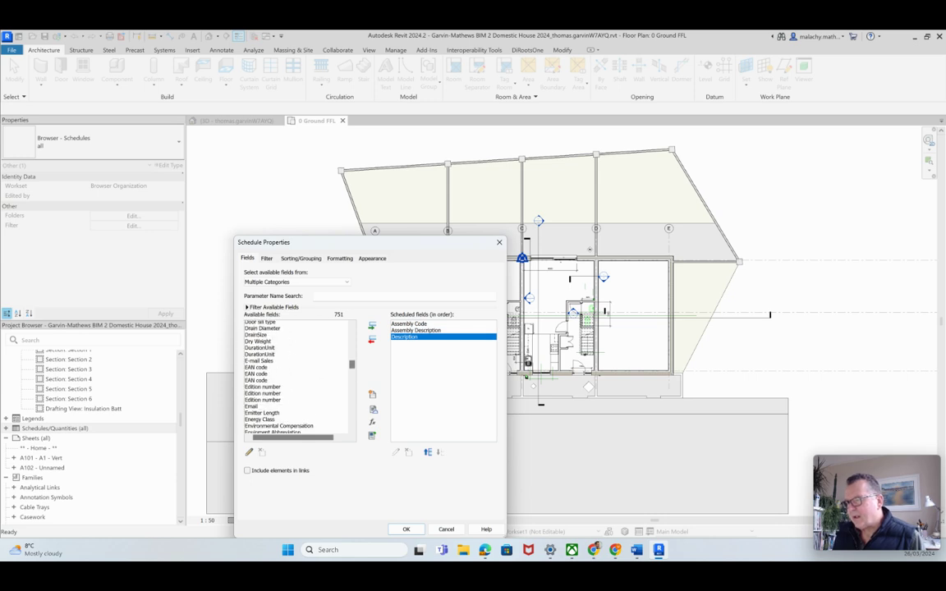
scroll(295, 376, down, 2)
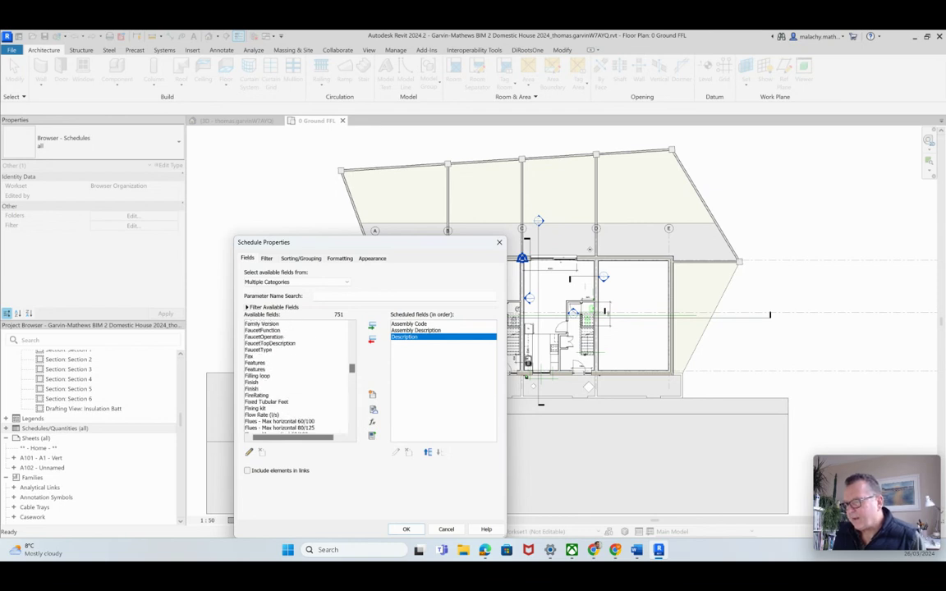
scroll(295, 376, up, 3)
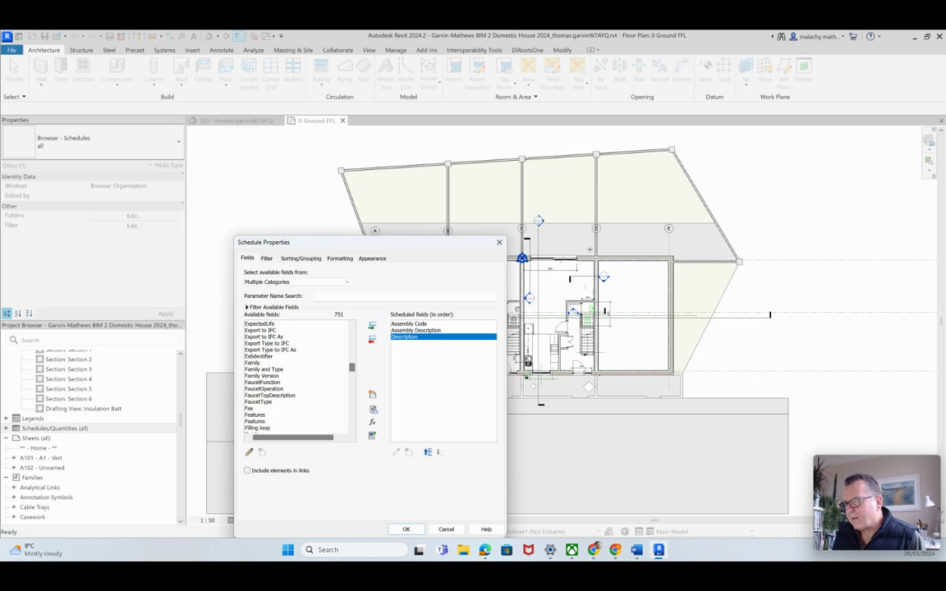
double_click(264, 369)
Add the Type Mark and Type Comments fields to the schedule.
scroll(295, 376, down, 9)
scroll(295, 376, down, 10)
scroll(295, 376, down, 12)
scroll(295, 376, down, 15)
scroll(296, 376, down, 15)
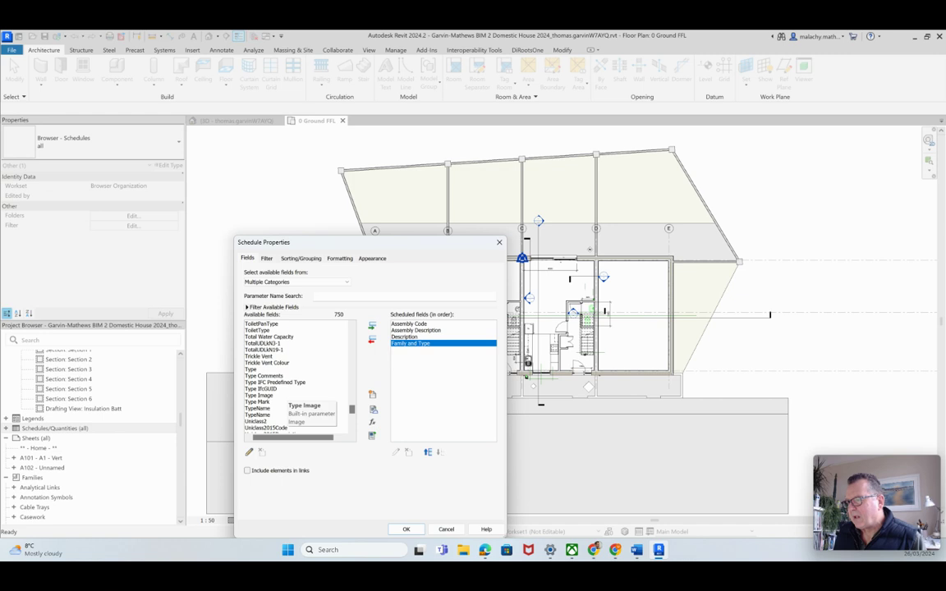
double_click(257, 402)
double_click(263, 375)
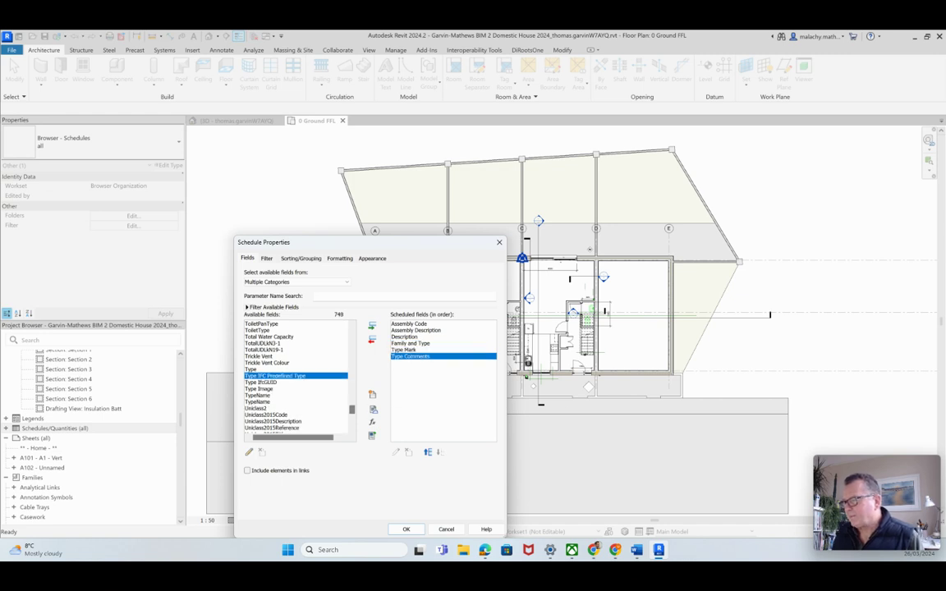
Reorder the scheduled fields so Family and Type comes first and Type Mark second.
click(410, 343)
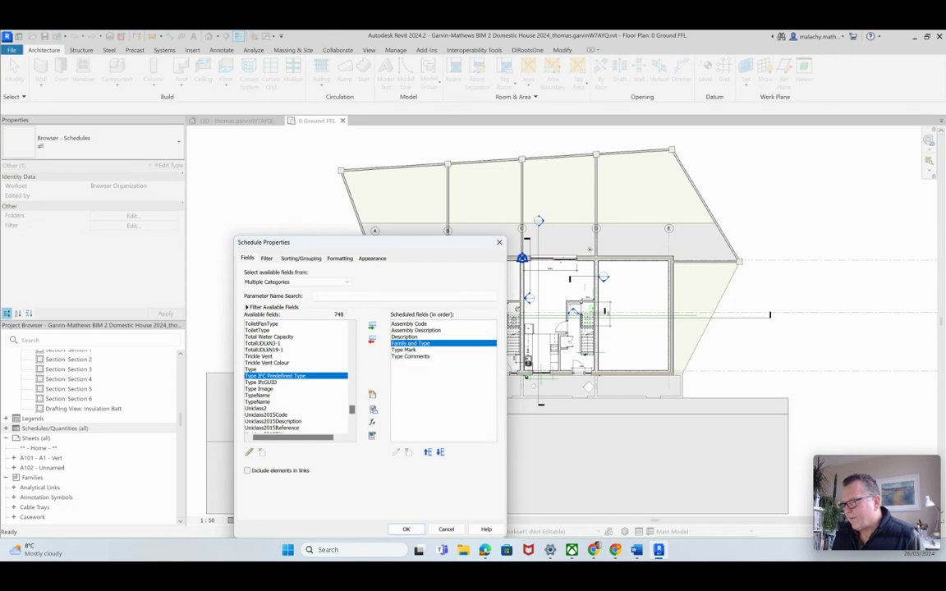
click(426, 451)
click(427, 451)
click(427, 451)
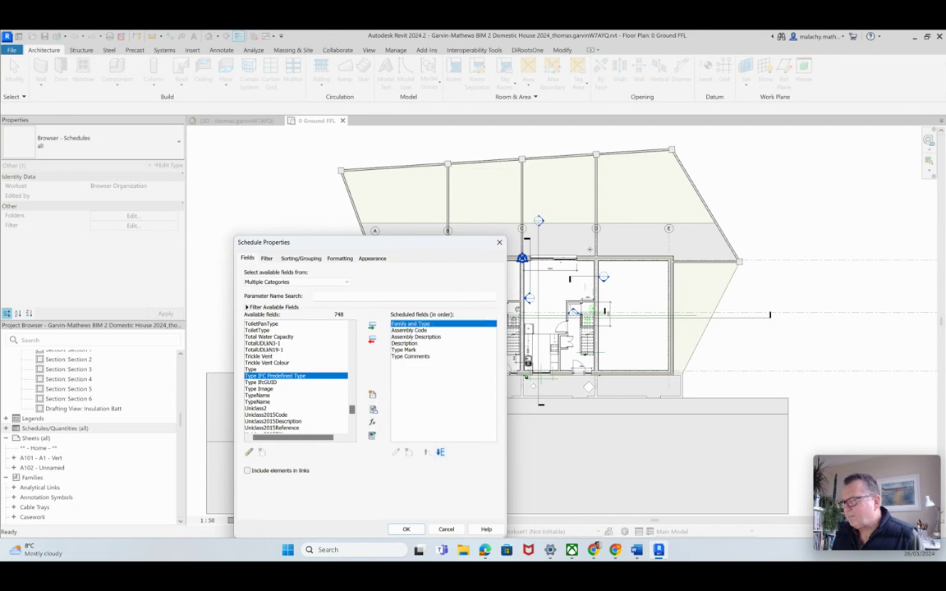
click(403, 349)
click(427, 451)
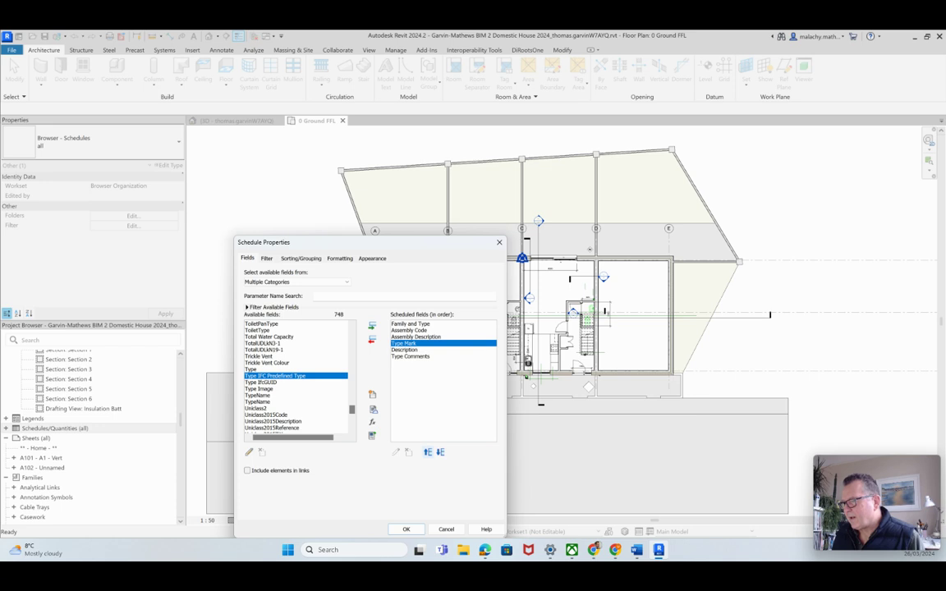
click(427, 451)
click(426, 451)
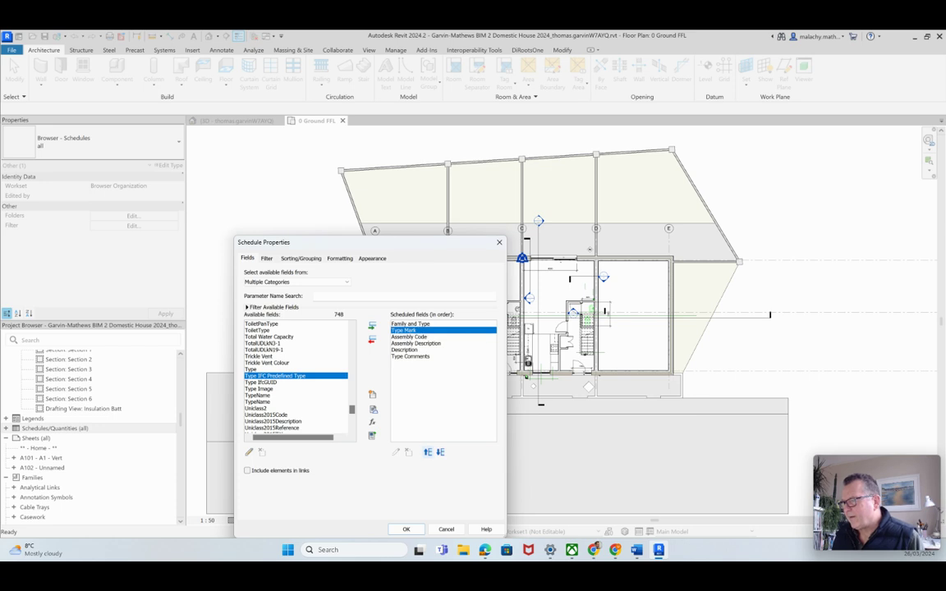
Place Description and Type Comments directly after Type Mark, ahead of Assembly Code, and generate the schedule.
click(403, 350)
click(427, 452)
click(427, 452)
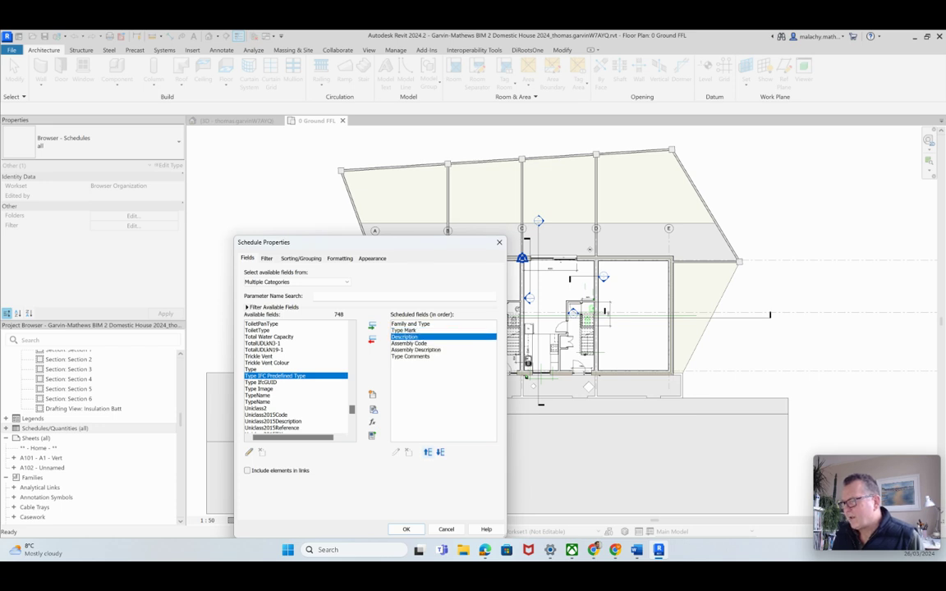
click(410, 356)
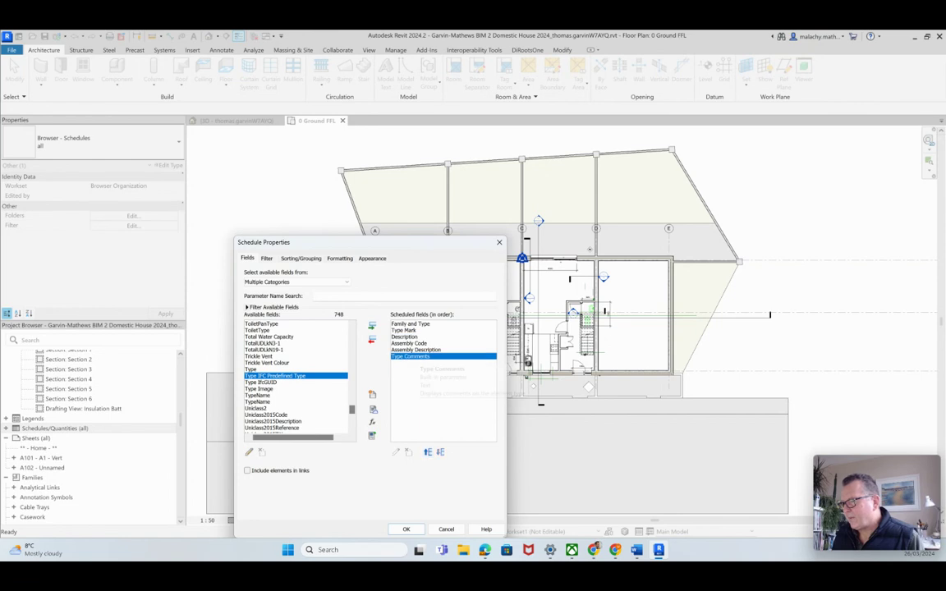
click(427, 452)
click(427, 452)
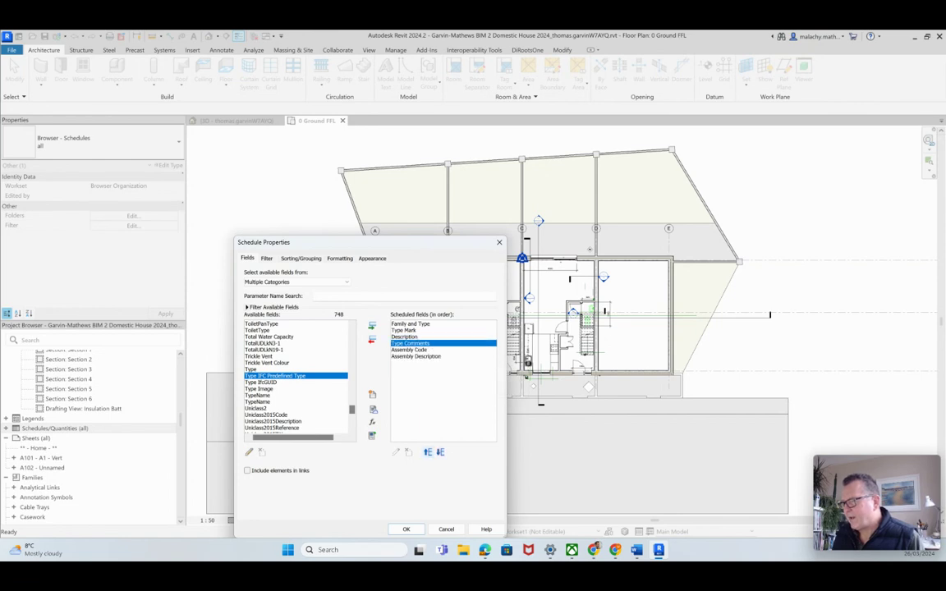
key(Return)
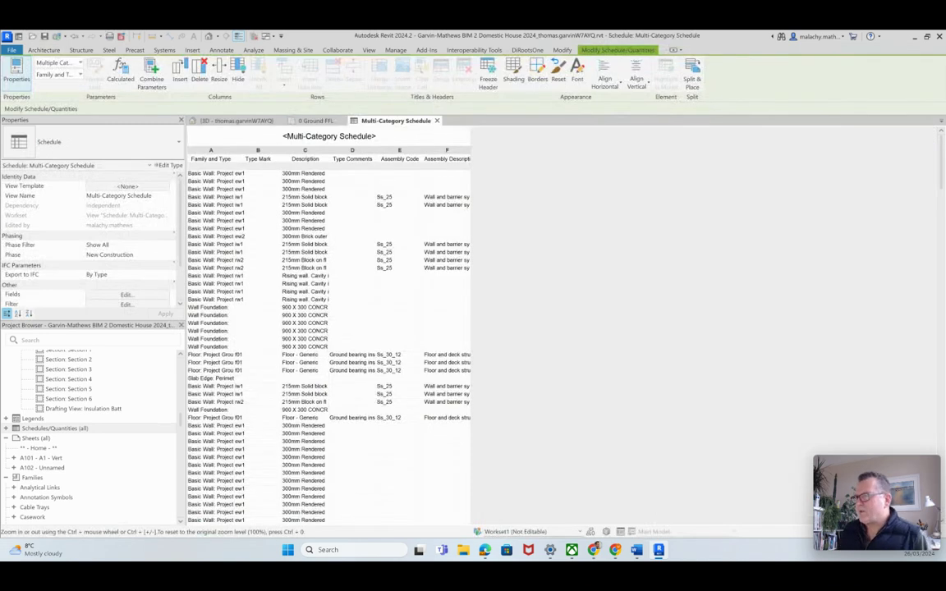
Widen the Family and Type, Description, Type Comments and Assembly Description columns of the schedule.
drag(234, 156, 328, 156)
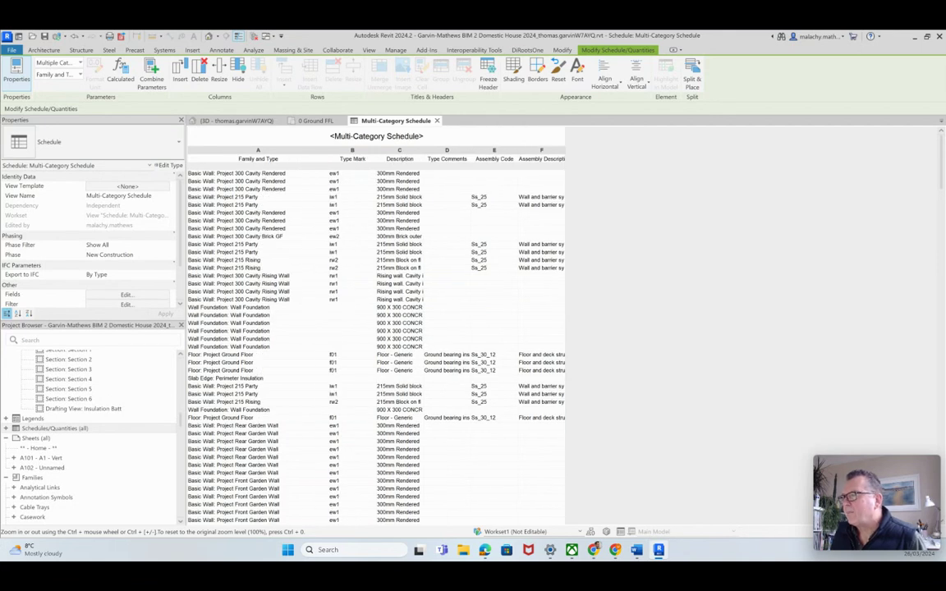
drag(423, 156, 541, 156)
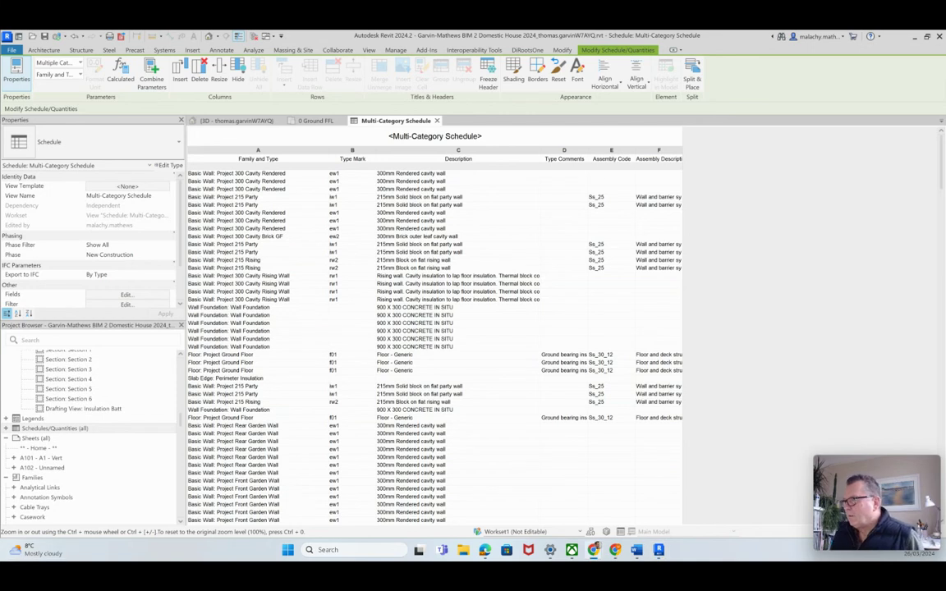
drag(587, 158, 704, 158)
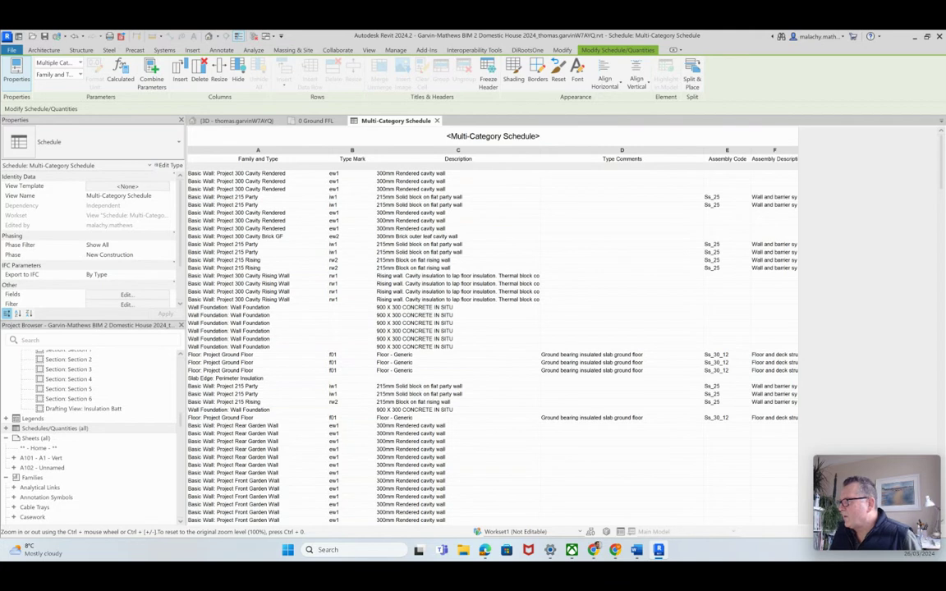
drag(797, 158, 861, 158)
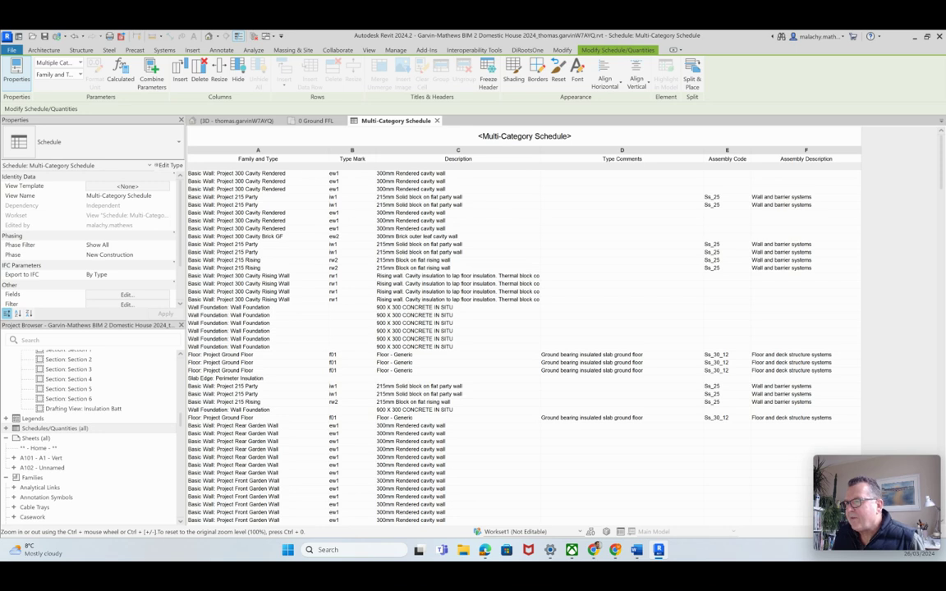
Select a Project 215 Party wall entry on level with mark iw1 in the schedule and inspect it in the 3D view.
click(242, 253)
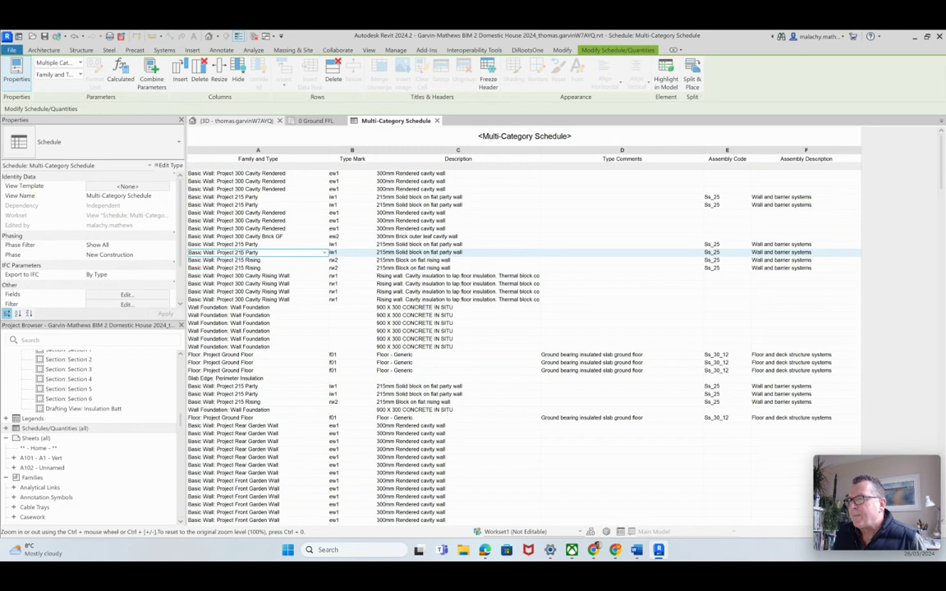
click(238, 120)
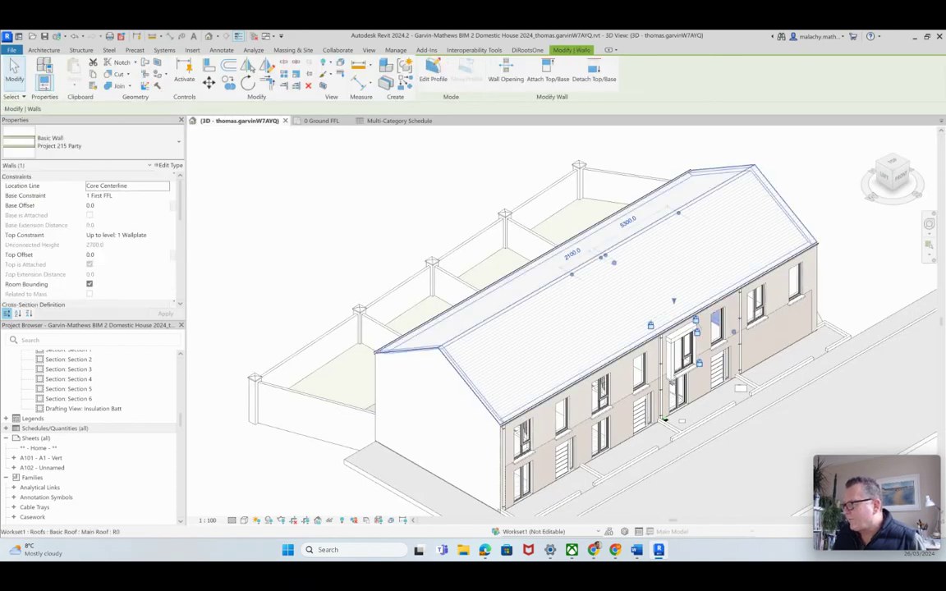
Select a Project Ground Floor entry with mark f01 in the schedule and inspect it in the 3D view.
scroll(762, 296, up, 2)
scroll(746, 304, up, 3)
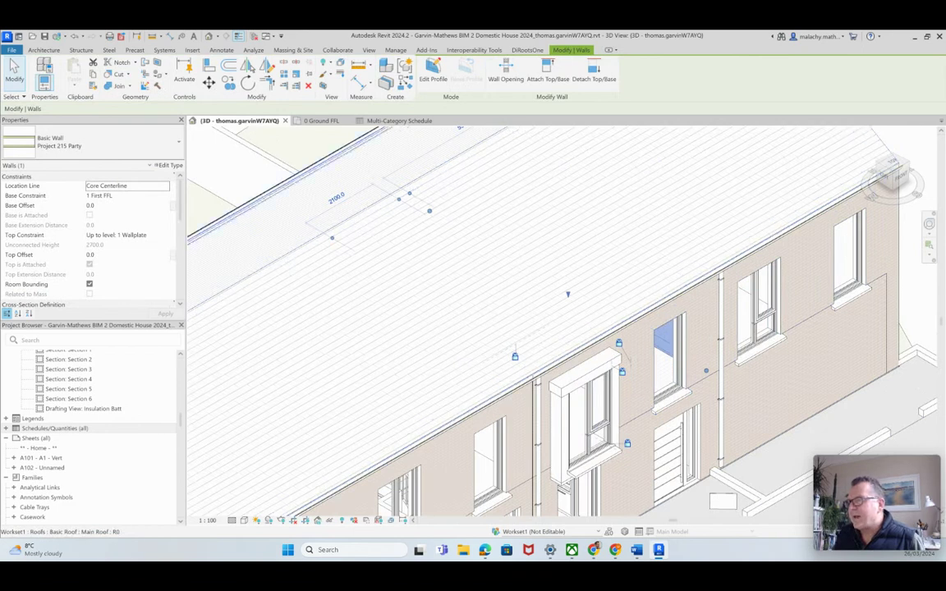
click(399, 120)
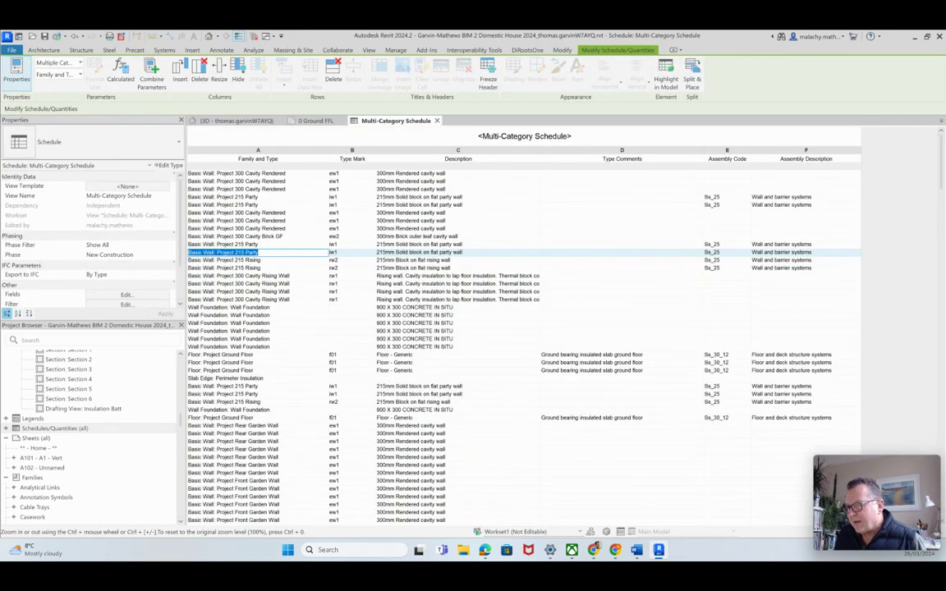
click(231, 355)
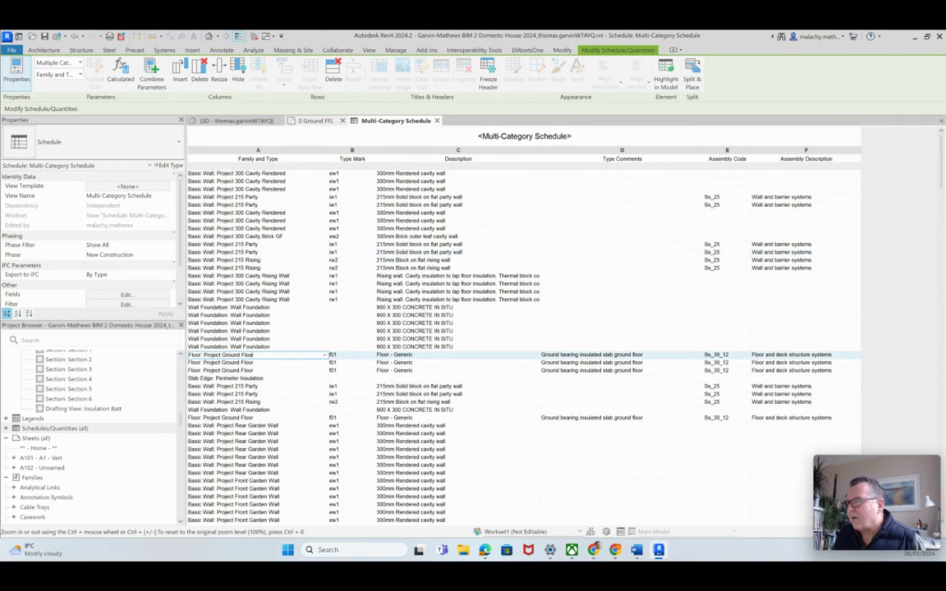
click(237, 121)
scroll(427, 230, down, 2)
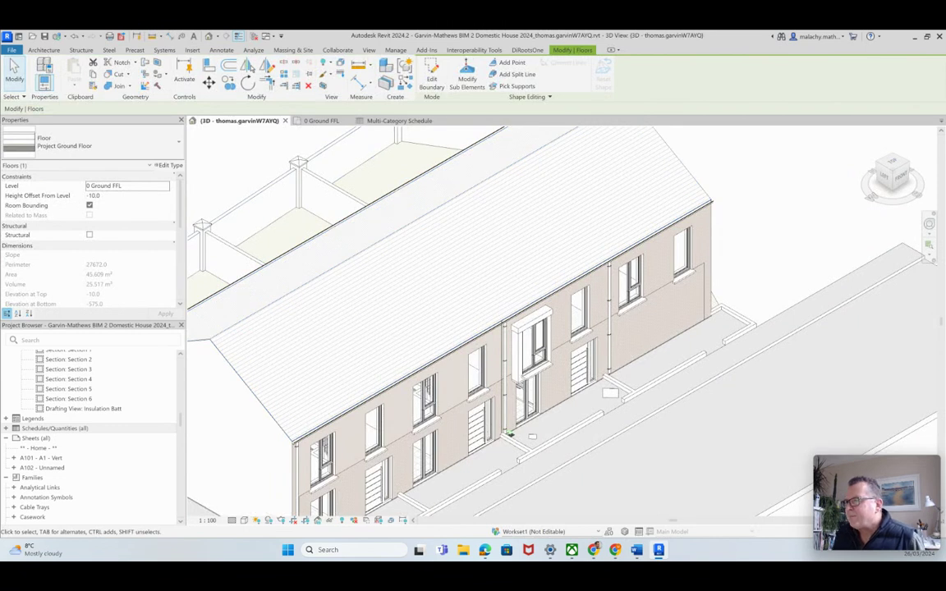
Set the Wall Foundation type's description in the schedule to "900 X 300 Concrete Cast Insitu" and apply it to all elements of that type.
click(400, 121)
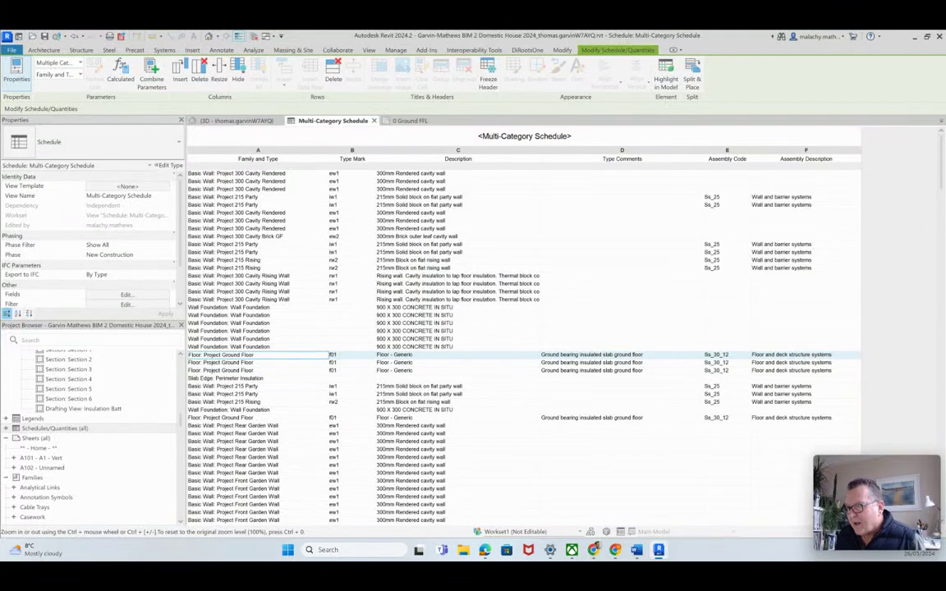
click(453, 307)
drag(452, 307, 403, 307)
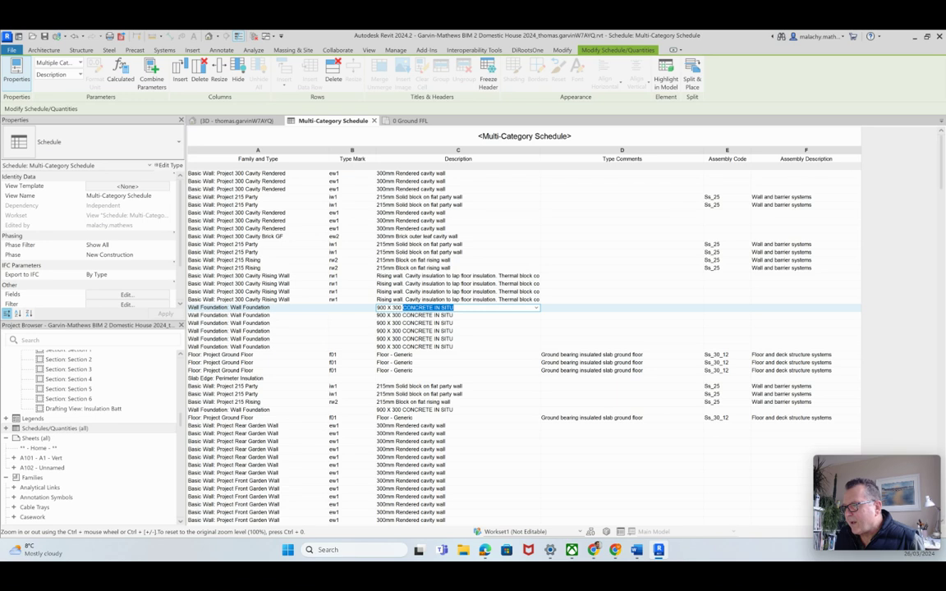
text(C)
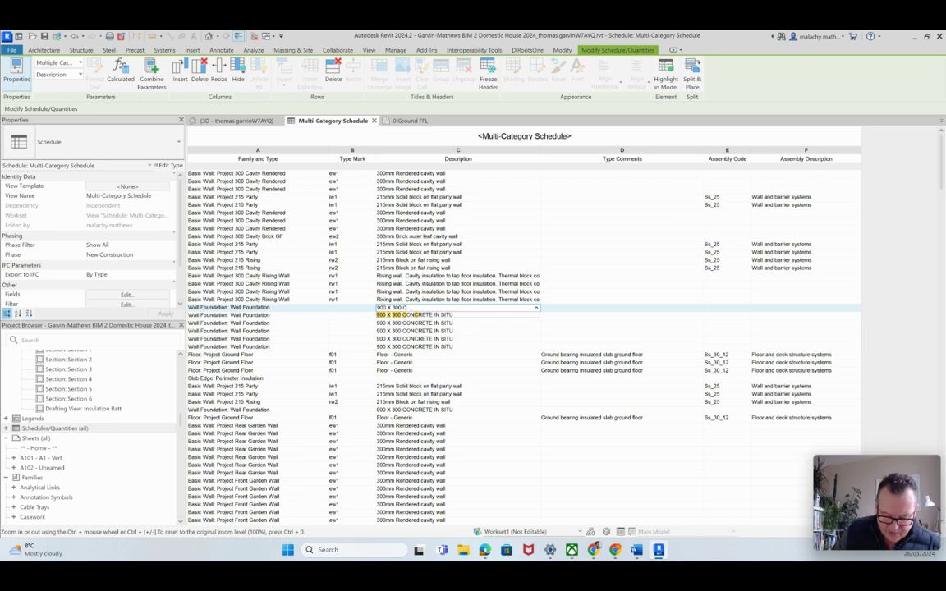
text(oncrete)
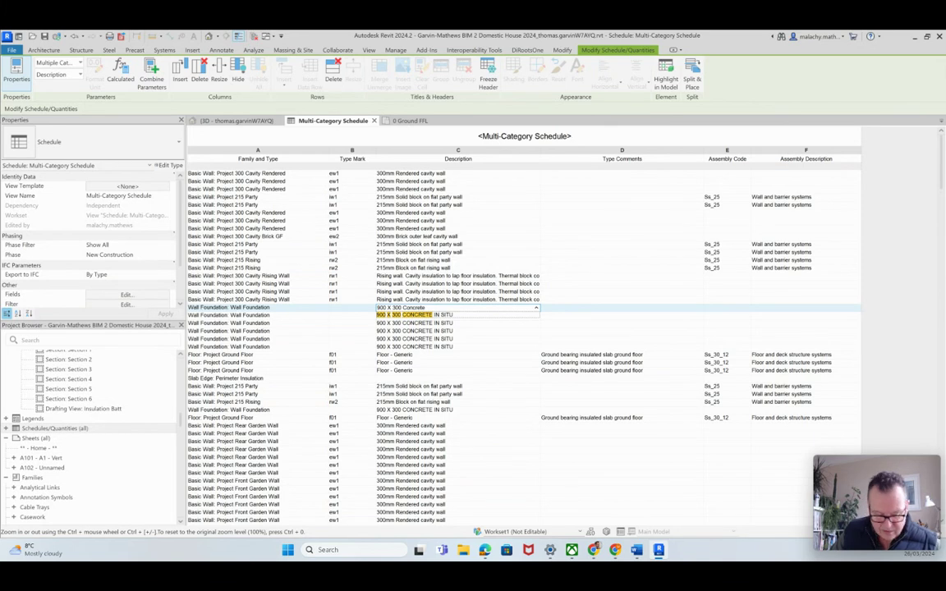
text( C)
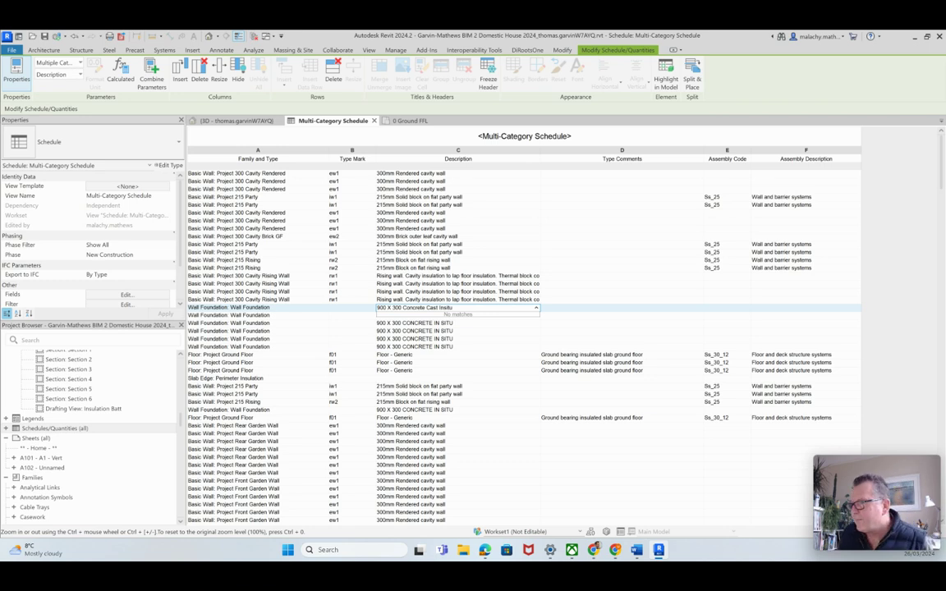
text(ast Insitu)
key(Return)
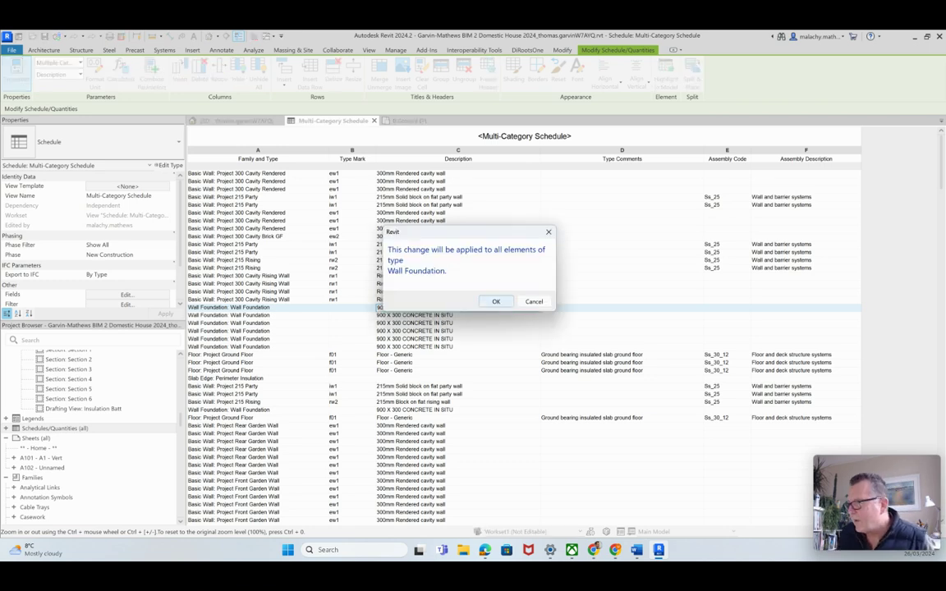
key(Return)
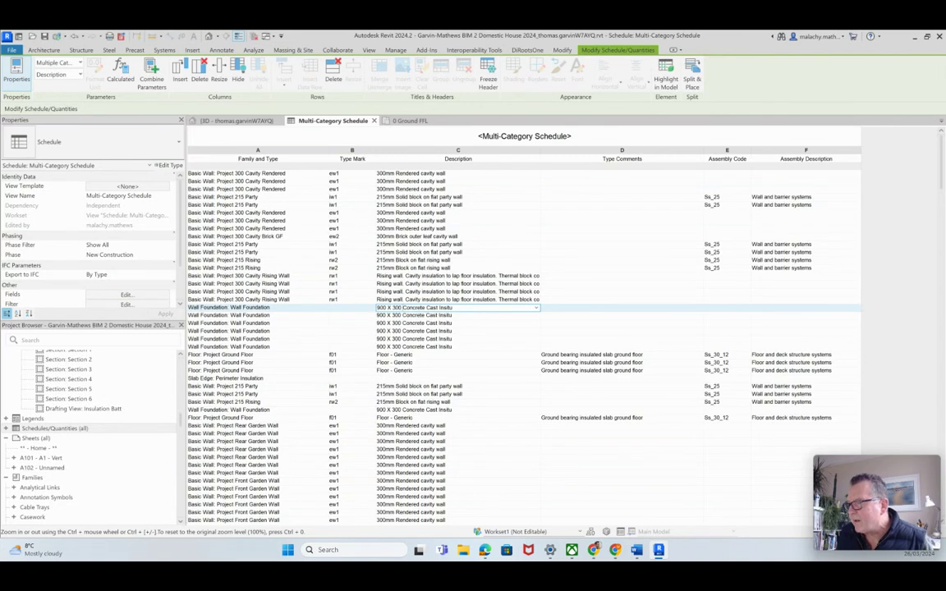
Add the concrete grade 20N20 before "Concrete Cast Insitu" in the Wall Foundation description, for all elements of the type.
text(20N20)
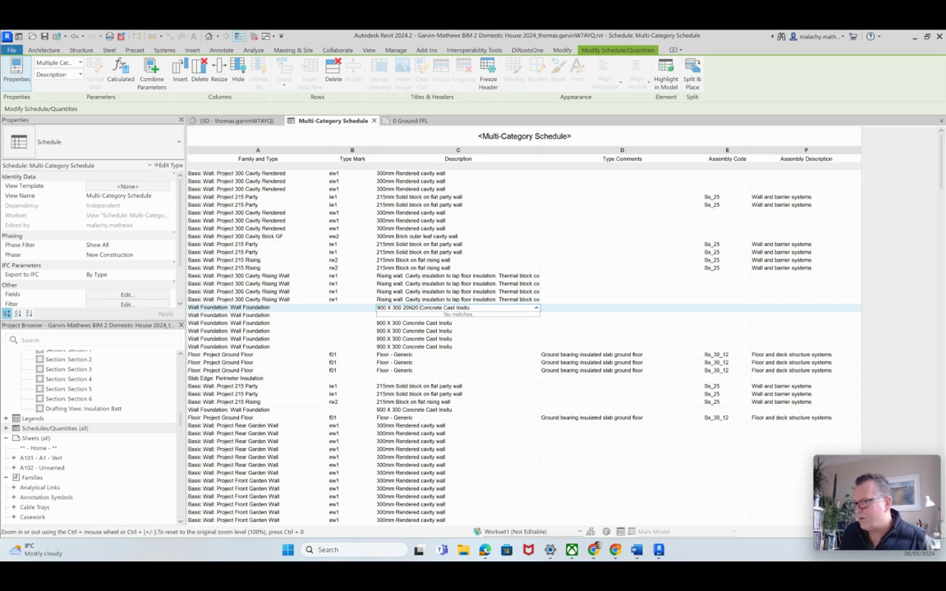
key(Return)
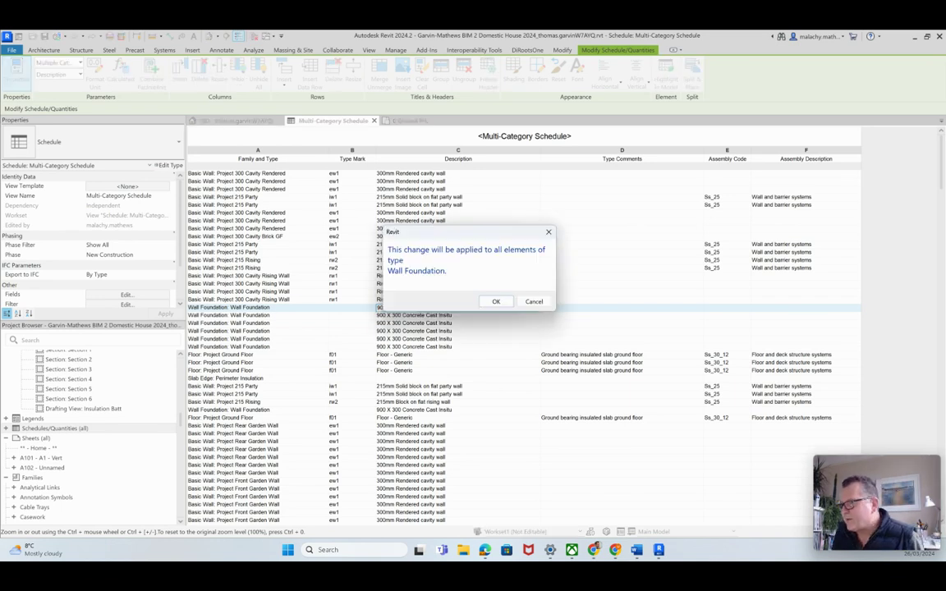
key(Return)
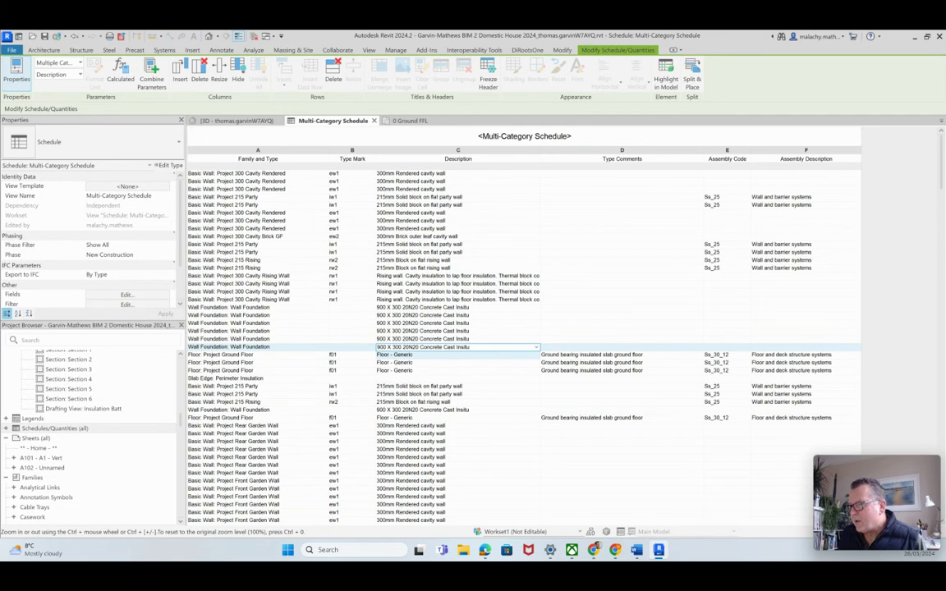
Replace the Project Ground Floor description with its type comment "Ground bearing insulated slab ground floor" for all elements of the type.
click(427, 354)
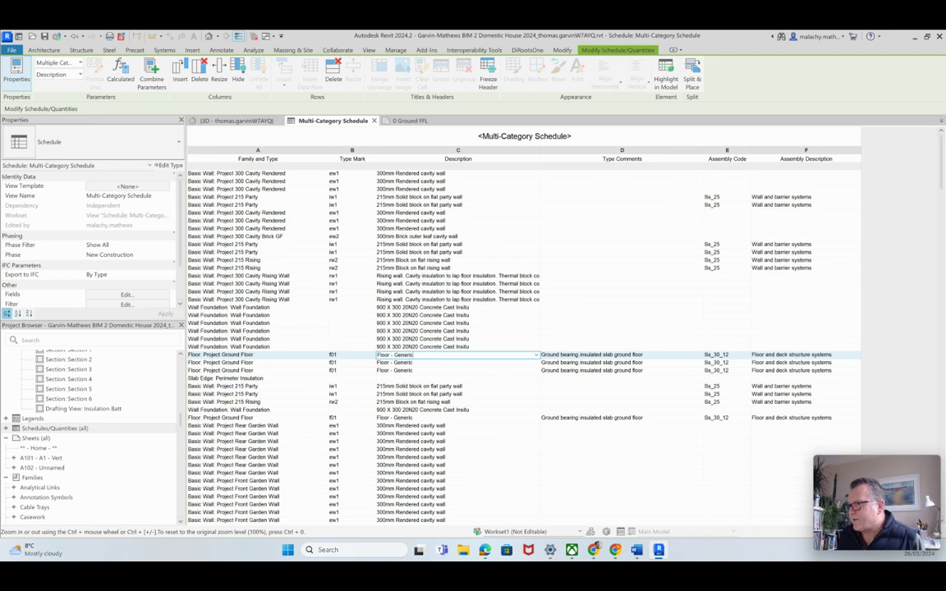
click(591, 355)
drag(645, 356, 540, 356)
key(ctrl+c)
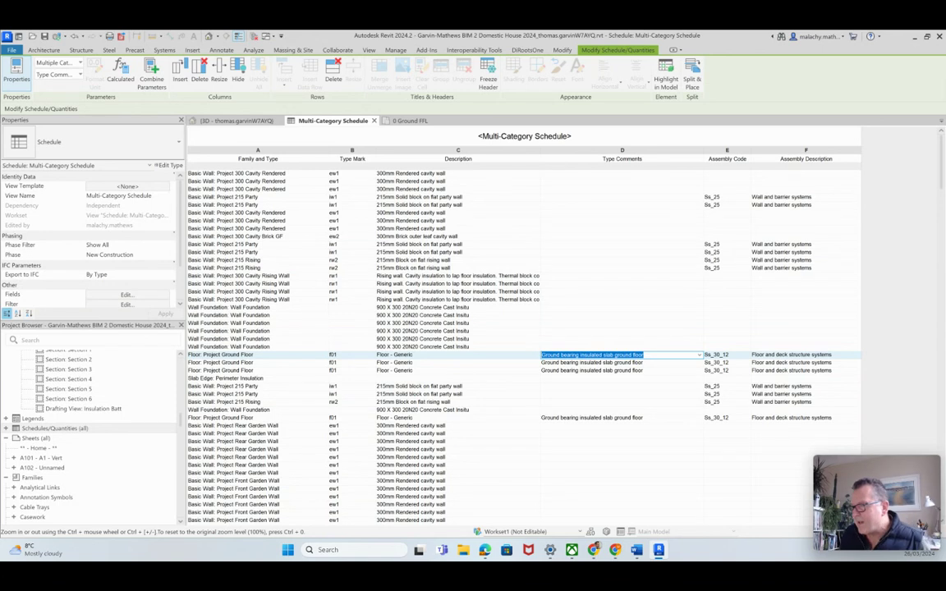
click(427, 355)
key(ctrl+v)
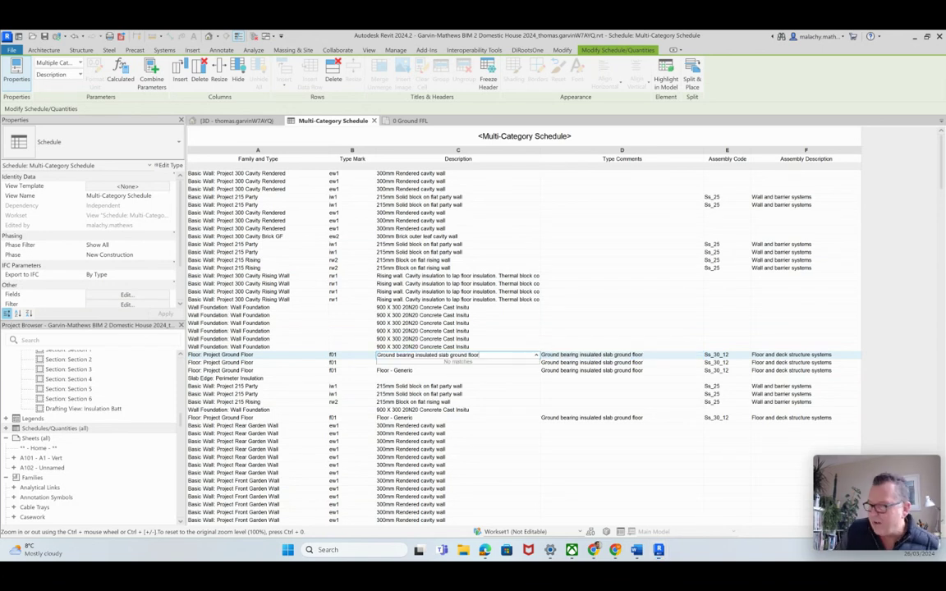
key(Return)
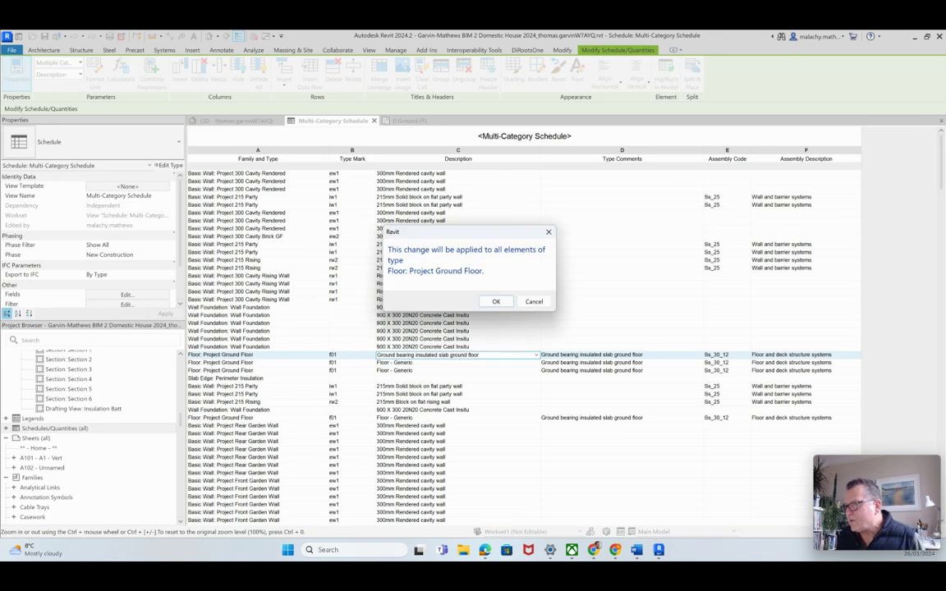
key(Return)
Examine the schedule rows from the perimeter insulation down to the ceilings and joists for blank or generic descriptions and missing type marks.
drag(443, 379, 443, 409)
scroll(443, 410, down, 3)
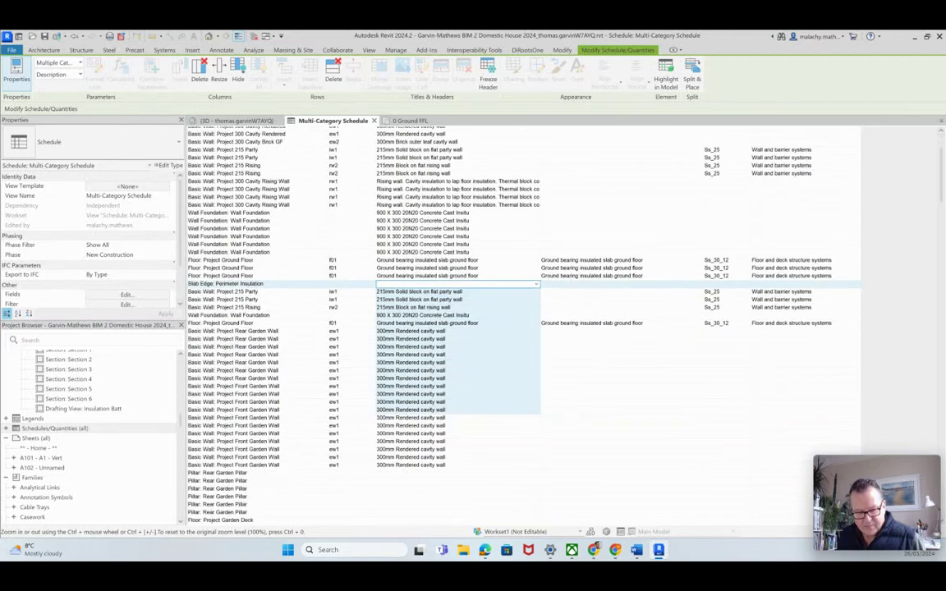
scroll(443, 369, down, 5)
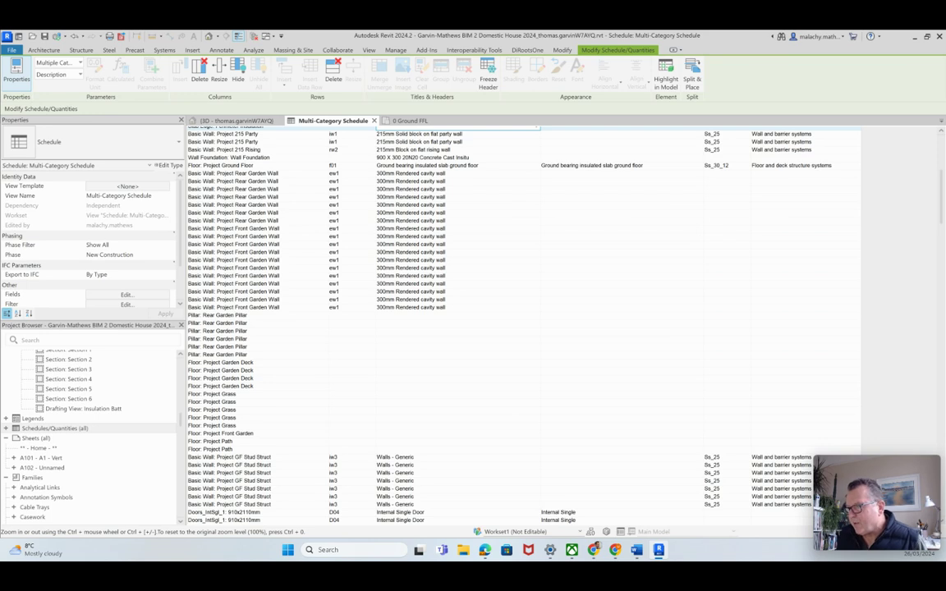
scroll(522, 324, down, 5)
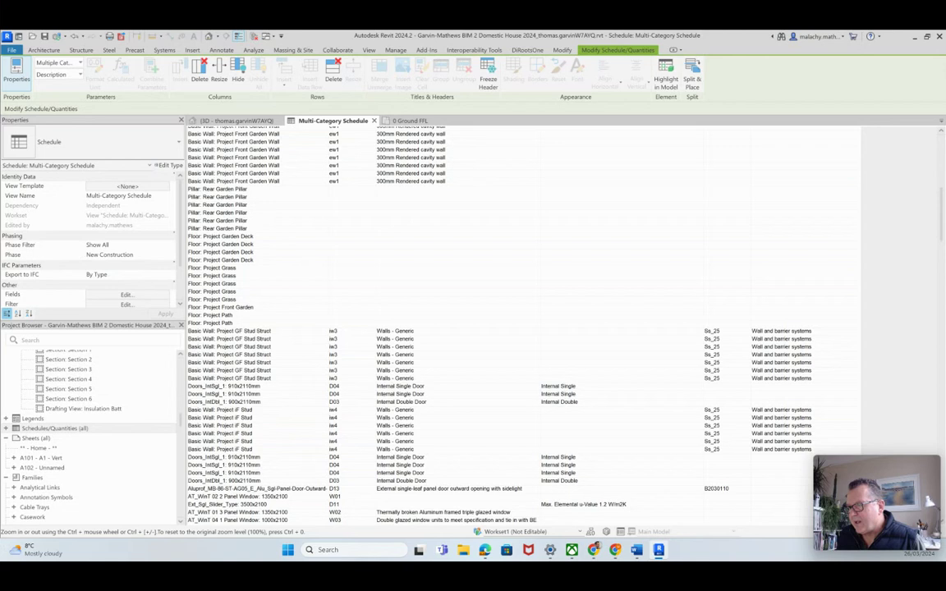
scroll(522, 324, down, 3)
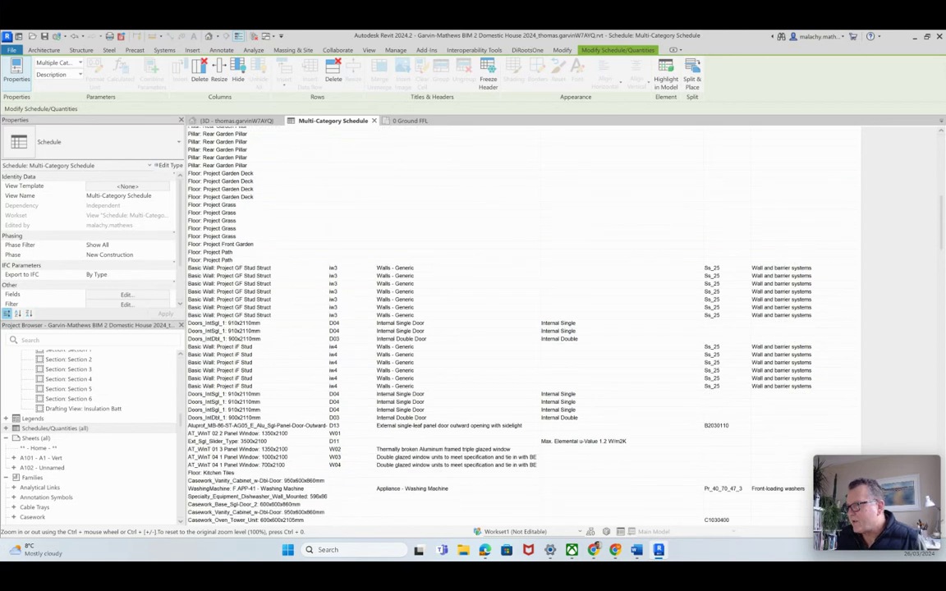
scroll(522, 324, down, 3)
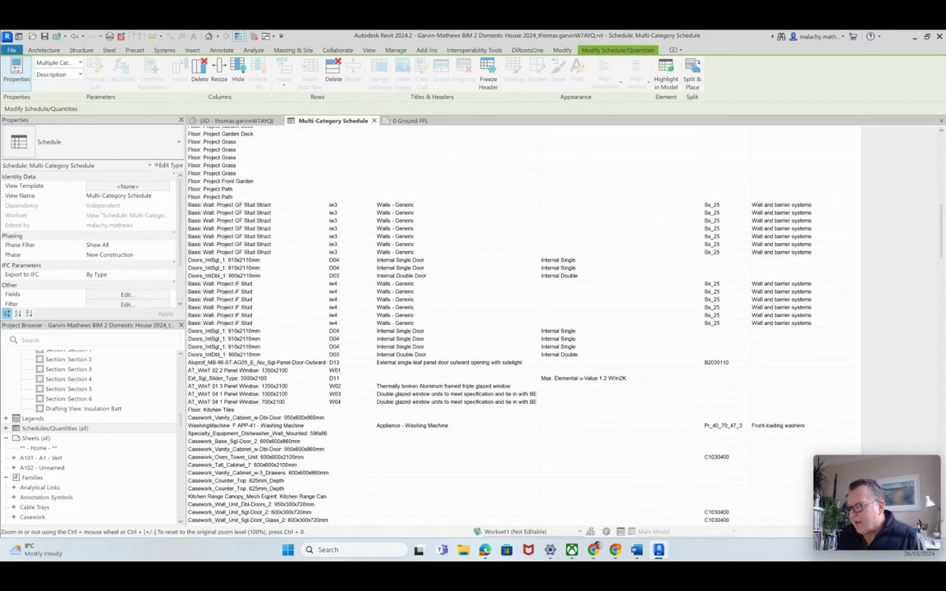
scroll(522, 324, down, 5)
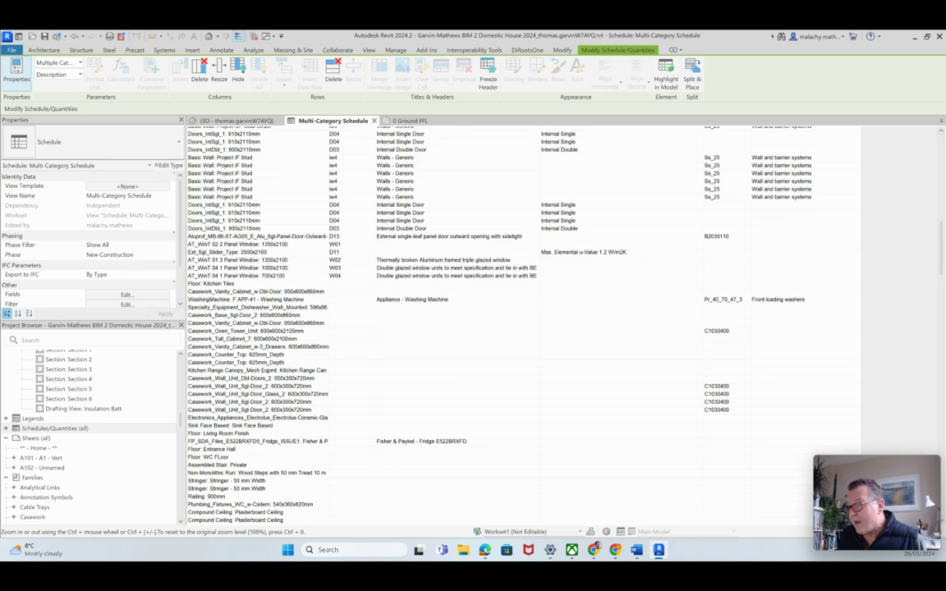
scroll(492, 329, down, 8)
scroll(522, 328, down, 6)
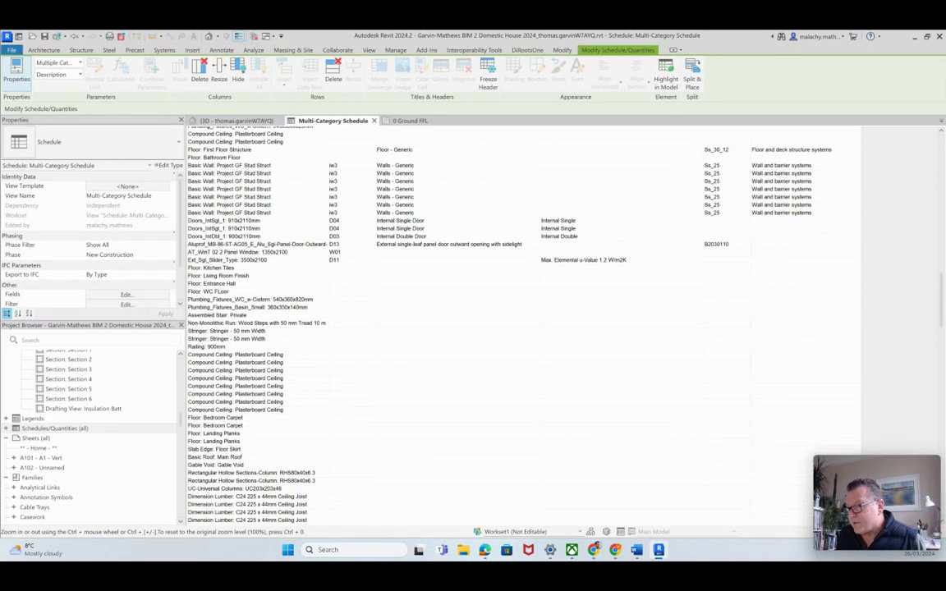
Set the Plasterboard Ceiling type's description to "12mm Plasterboard and Skim Finish" and apply it to all elements of that type.
click(457, 355)
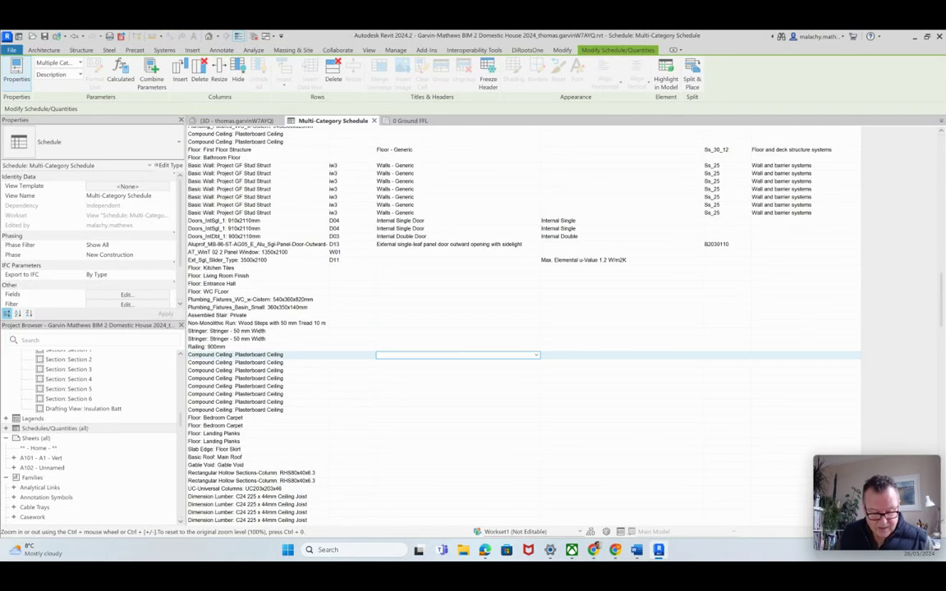
text(12mm Plasterboard and Skim)
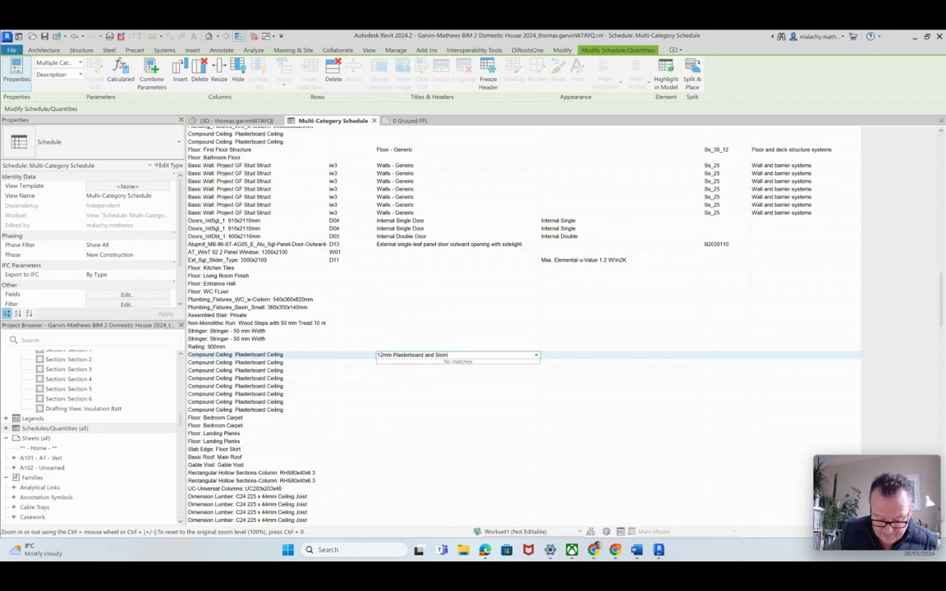
text( Finish)
key(Return)
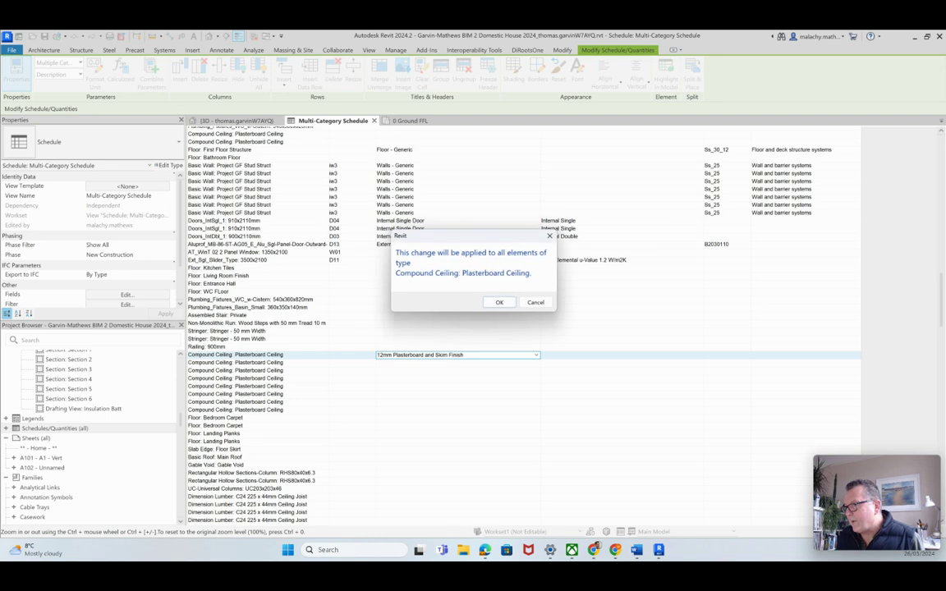
key(Return)
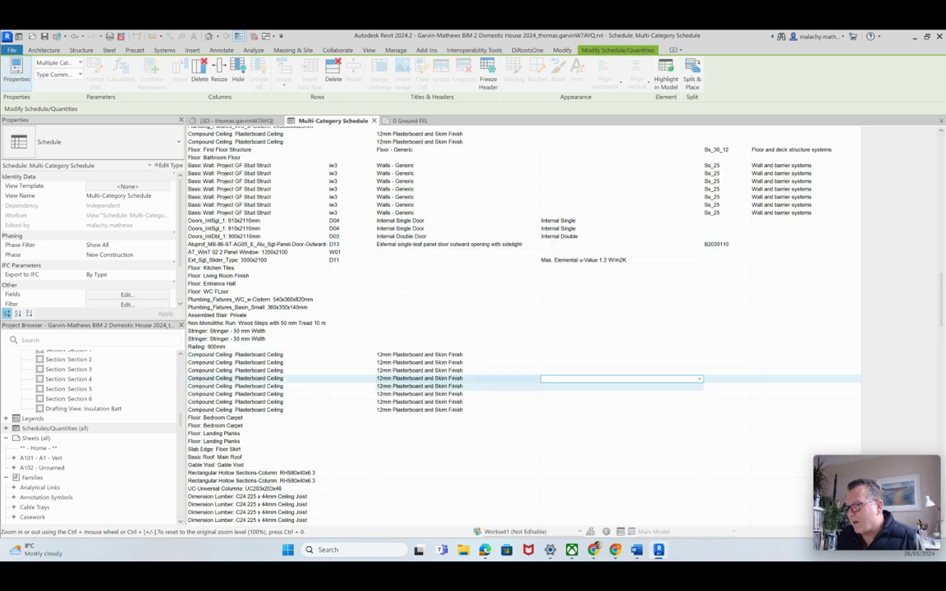
Look over the remaining joist and stud wall rows, and select the Ground Floor Plan model group between grids A and B in the 0 Ground FFL plan.
scroll(460, 409, down, 3)
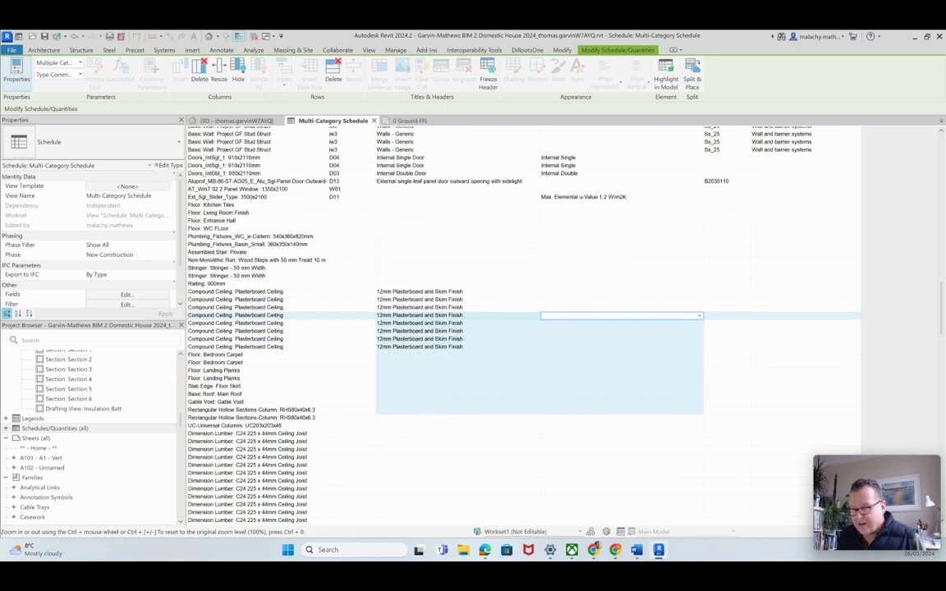
scroll(459, 328, down, 8)
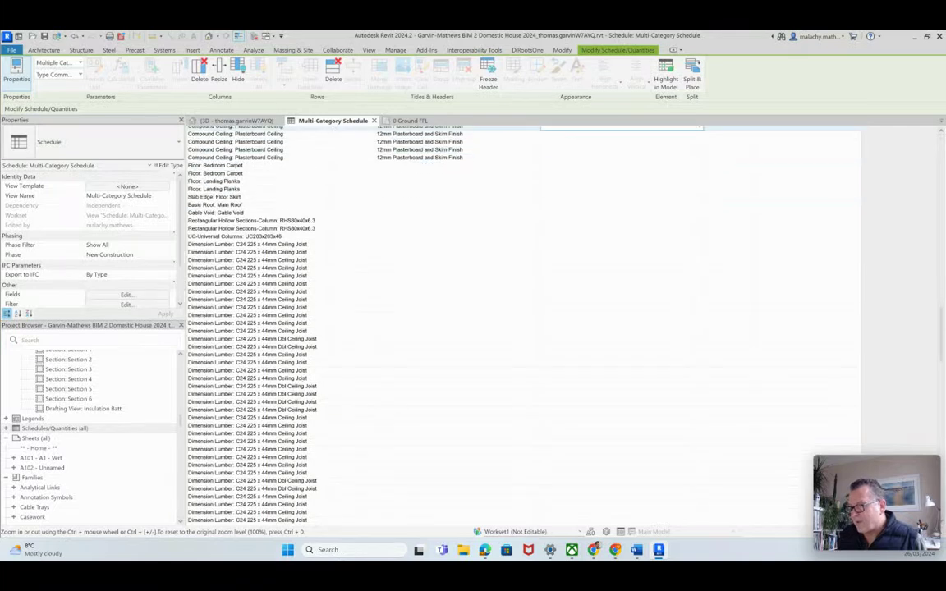
scroll(460, 329, down, 3)
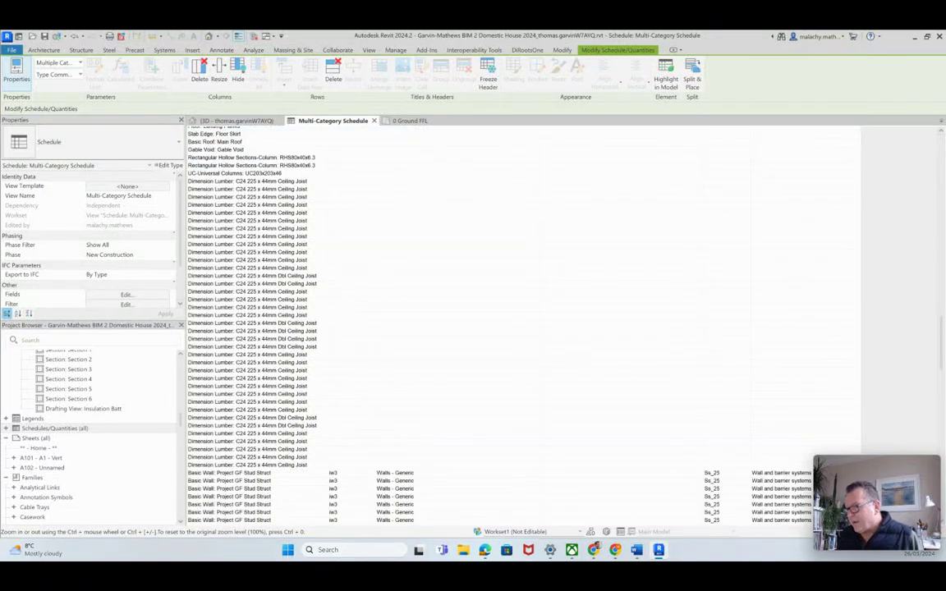
scroll(459, 328, up, 6)
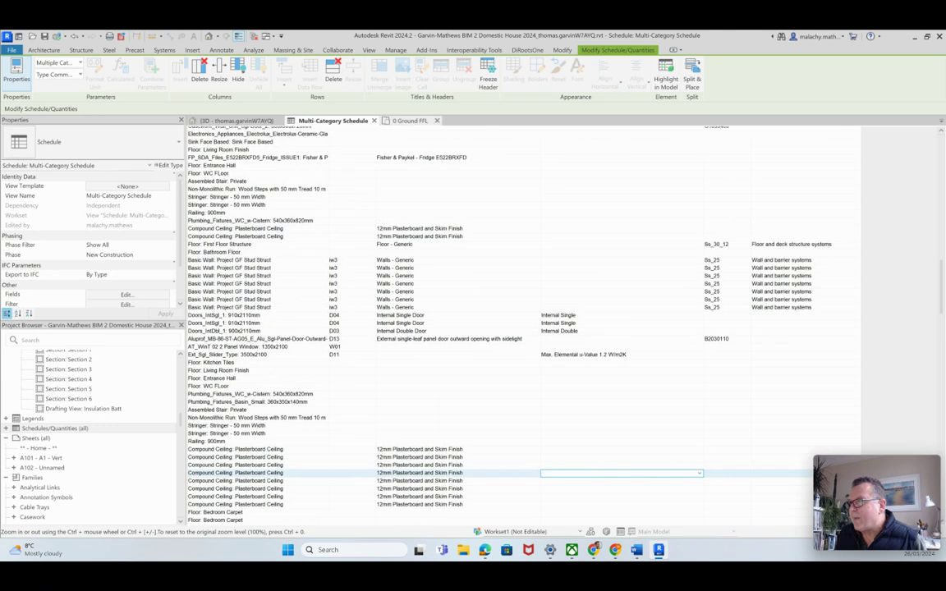
key(ctrl+Tab)
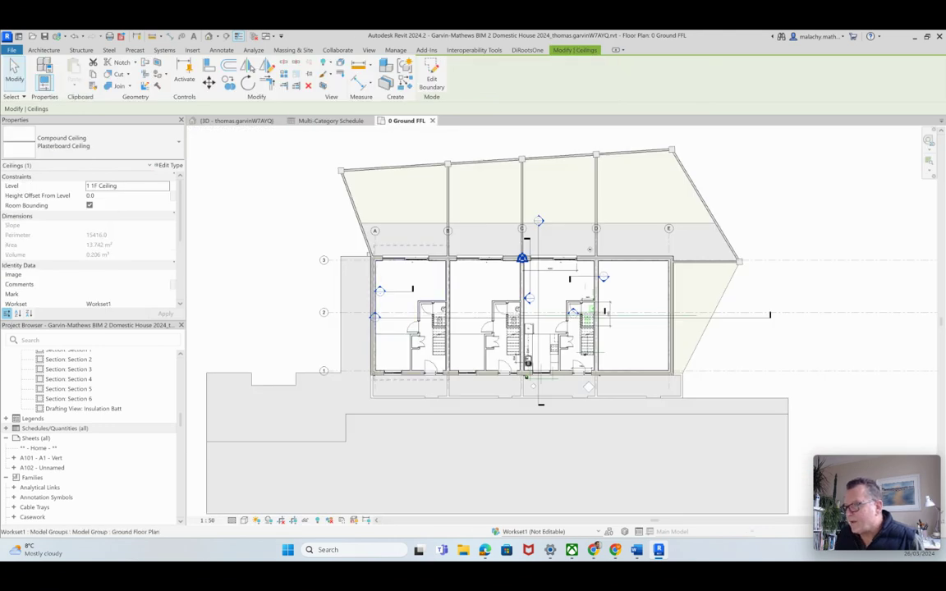
scroll(424, 304, up, 4)
click(424, 304)
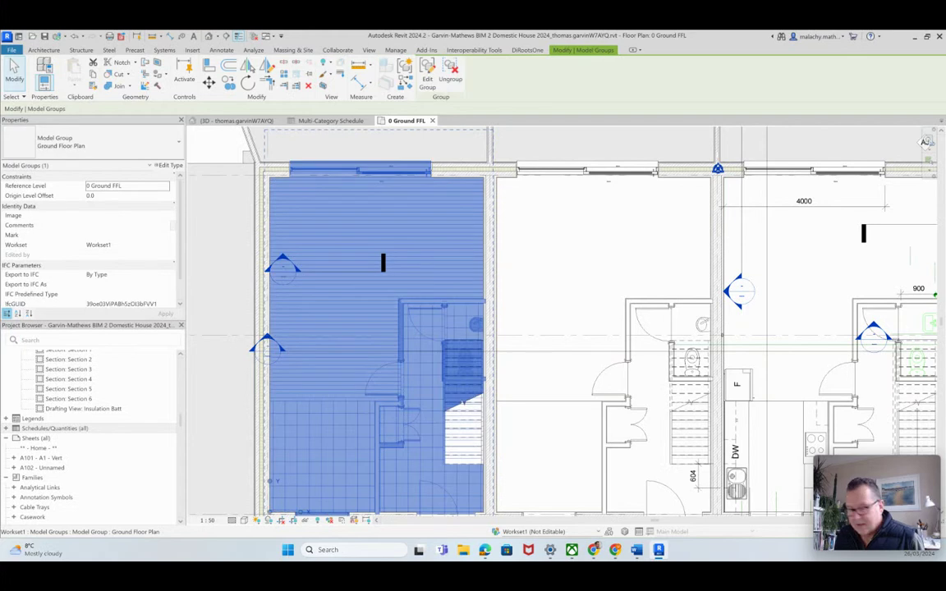
Set the Project GF Stud Struct wall type's description to "Timber Stud wall with Plasterboard and Skim finish- Insulated with Rockwool or Similar".
key(Escape)
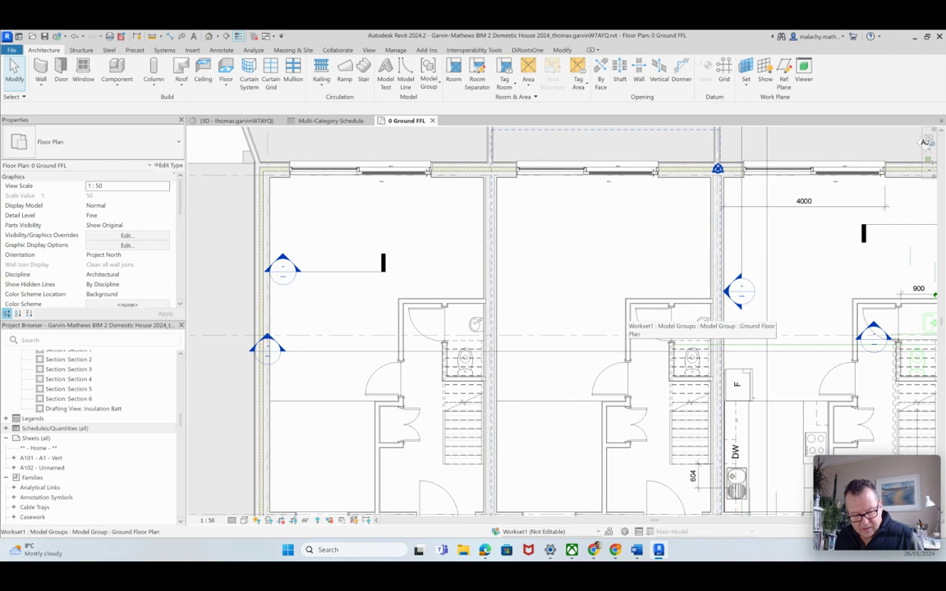
key(Tab)
click(637, 361)
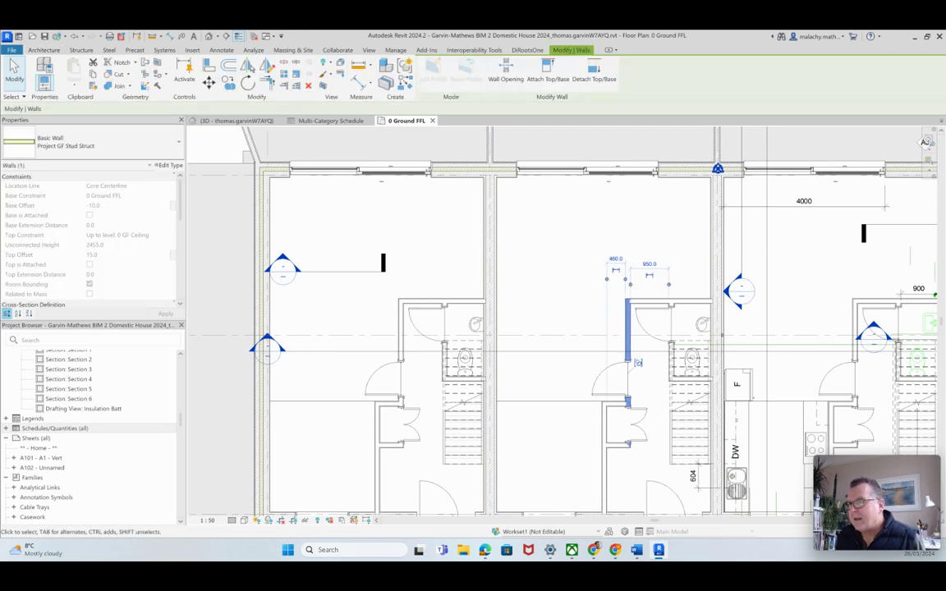
click(169, 165)
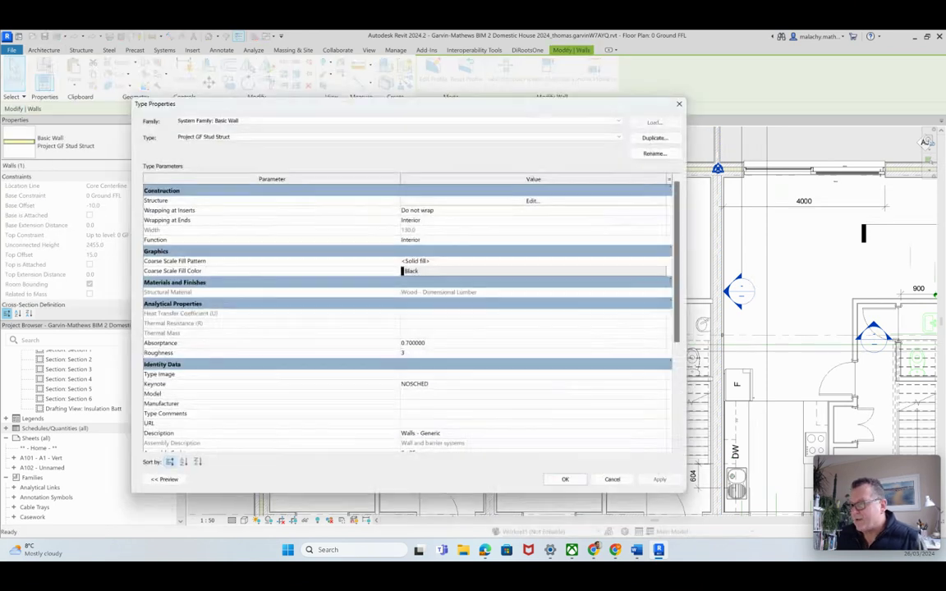
scroll(406, 321, down, 3)
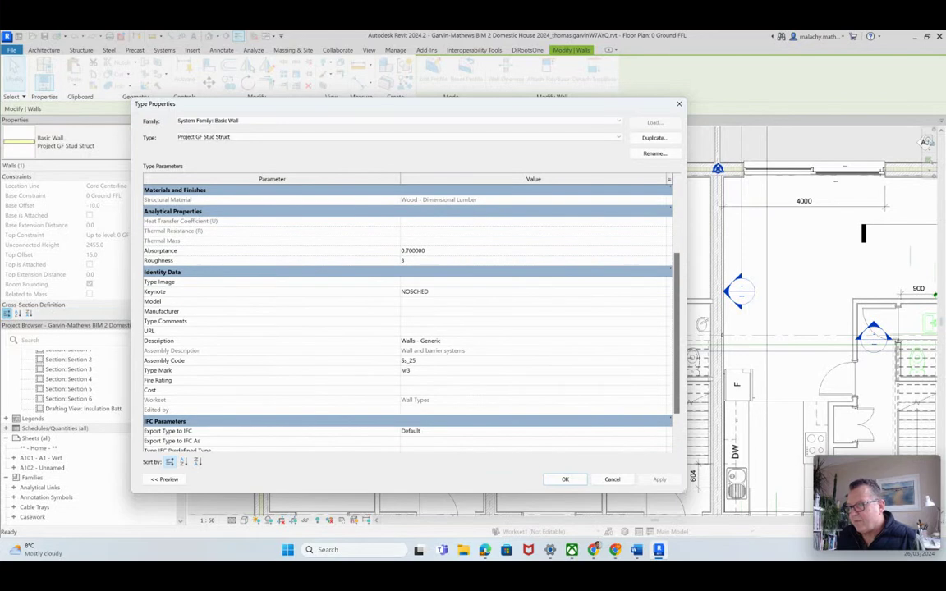
drag(444, 341, 399, 340)
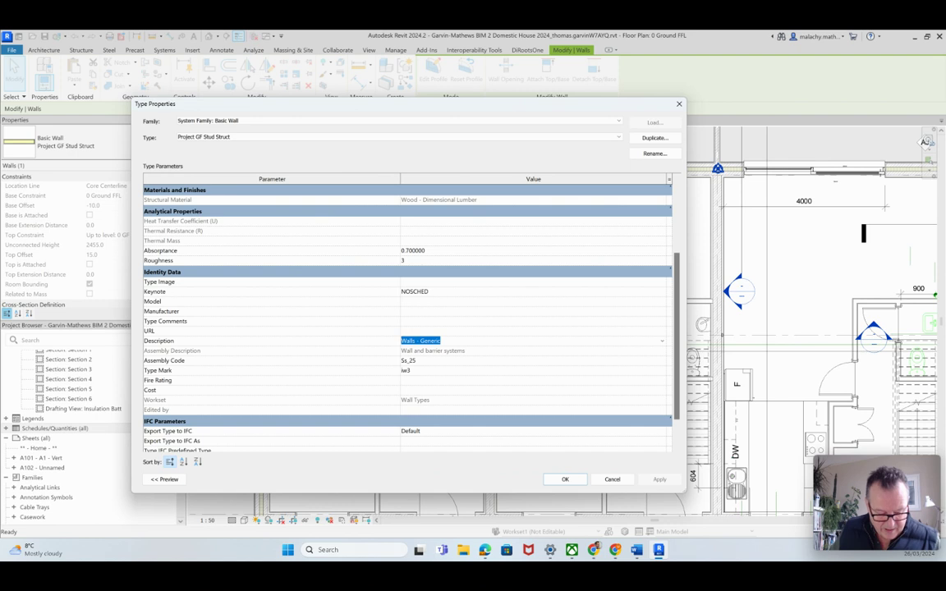
text(Timber)
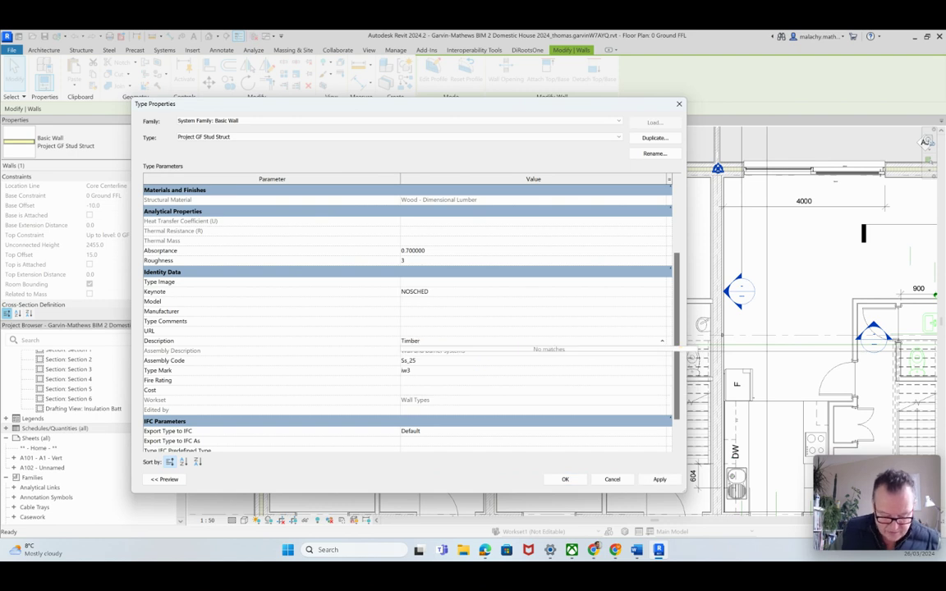
text( Stud)
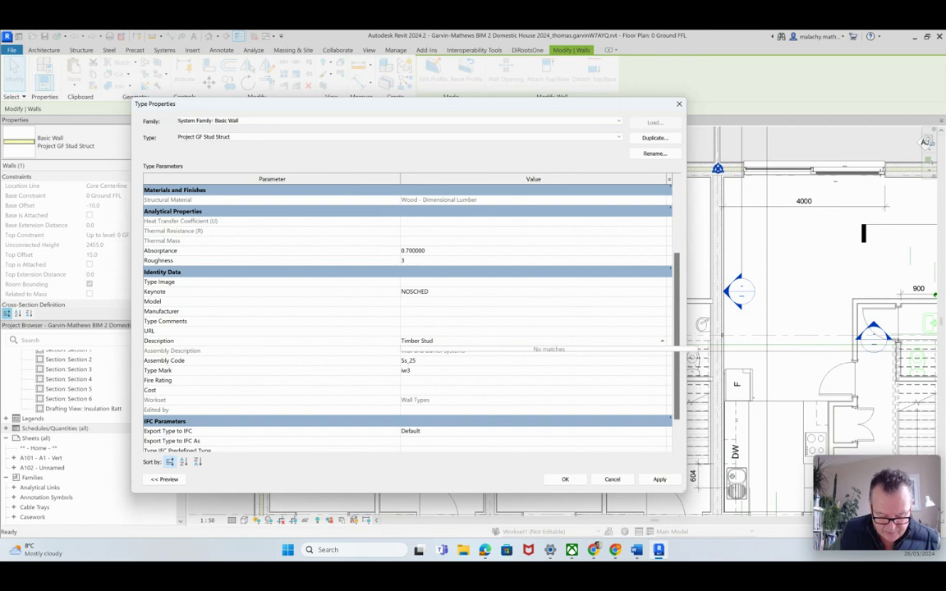
text( wall with Plasterboard and Skim finish- Insulated with Rockwool or Similar)
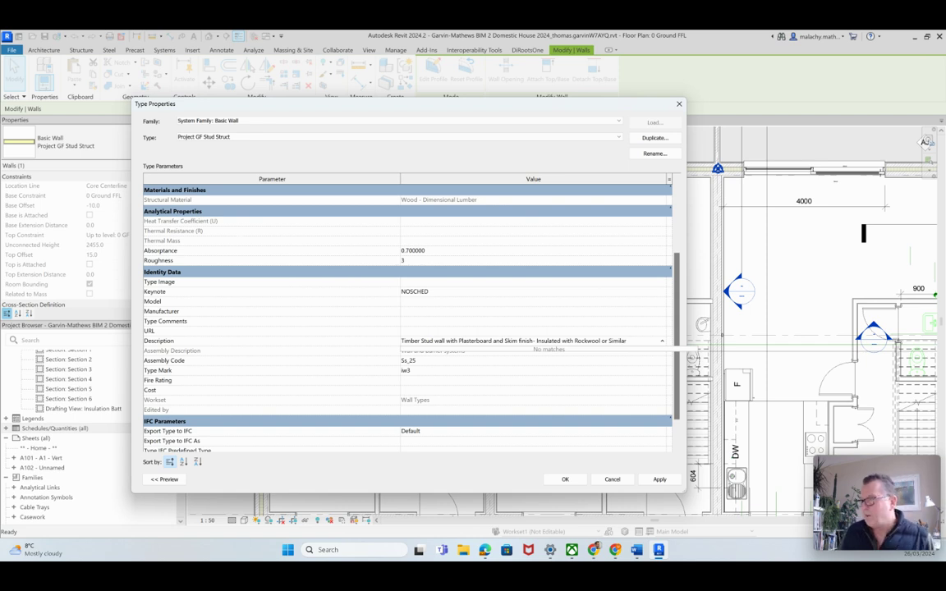
click(660, 479)
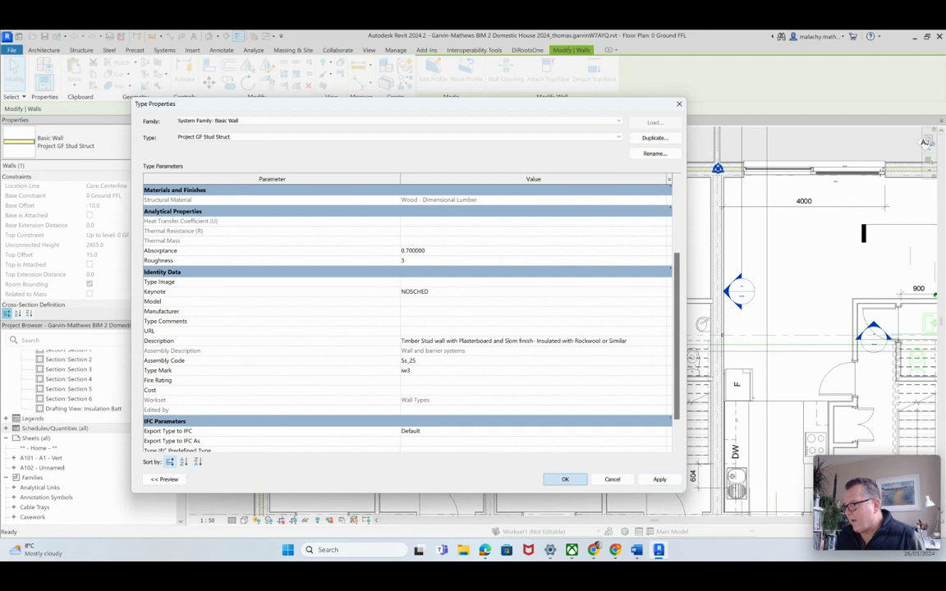
click(565, 479)
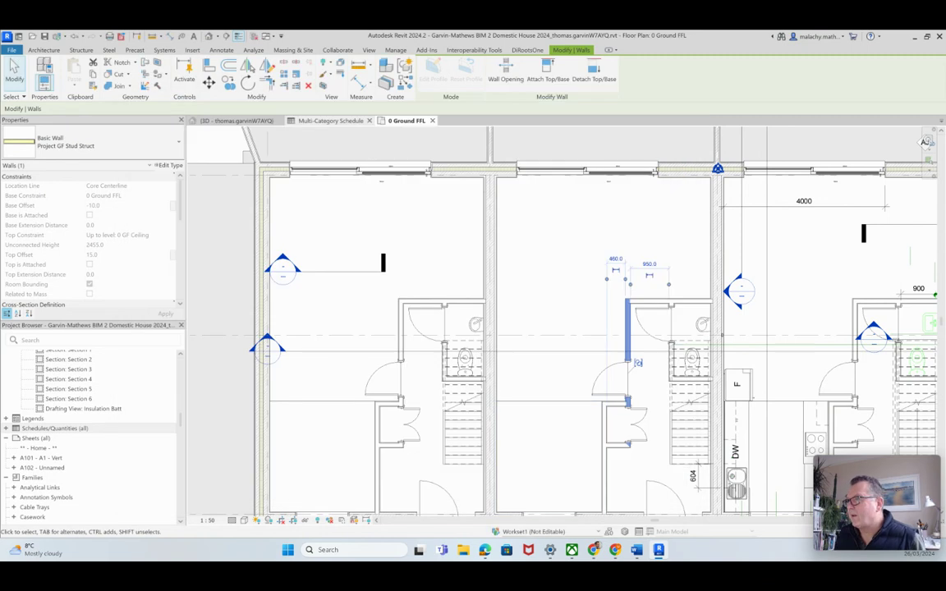
In the Multi-Category Schedule, set the type mark of Doors_IntSgl_1: 910x2110mm to DT_01 and apply it to all elements of that type.
click(331, 121)
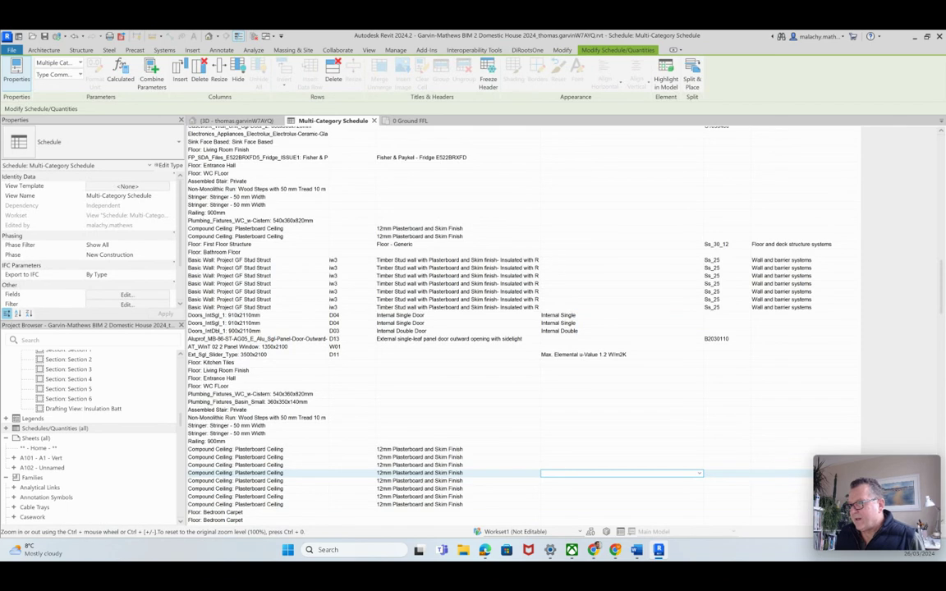
scroll(523, 325, up, 3)
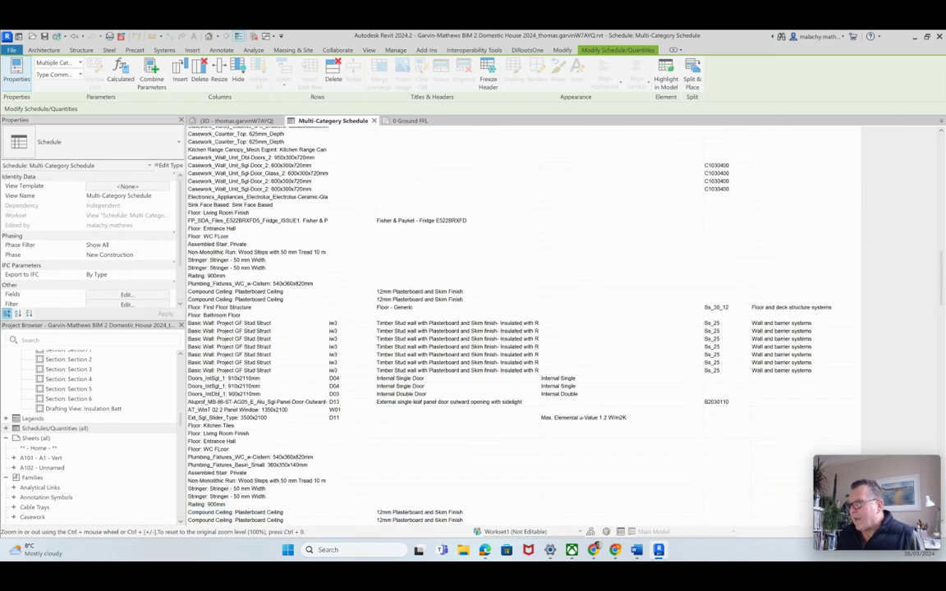
scroll(523, 324, up, 2)
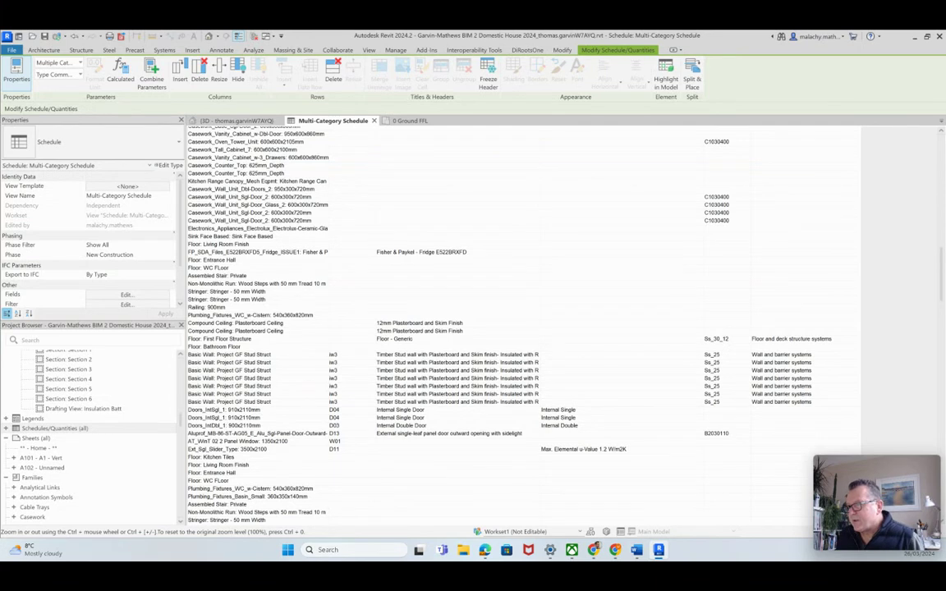
scroll(517, 329, up, 5)
scroll(517, 328, up, 3)
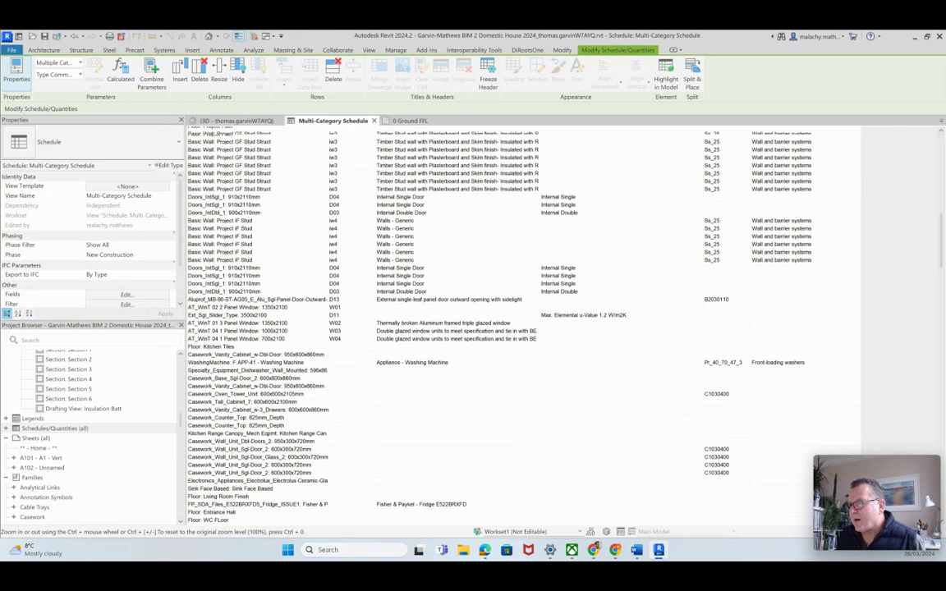
scroll(517, 328, down, 1)
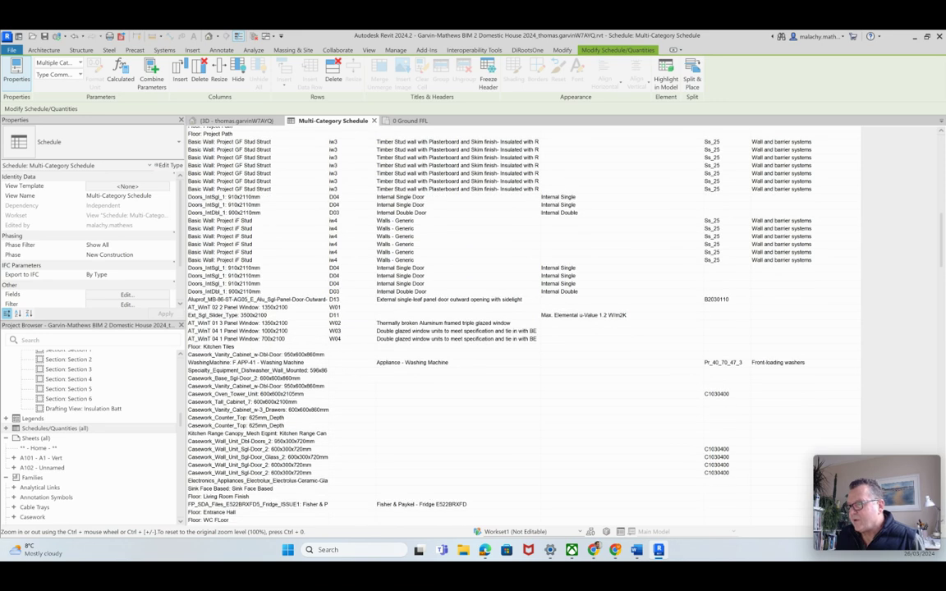
click(342, 197)
double_click(335, 197)
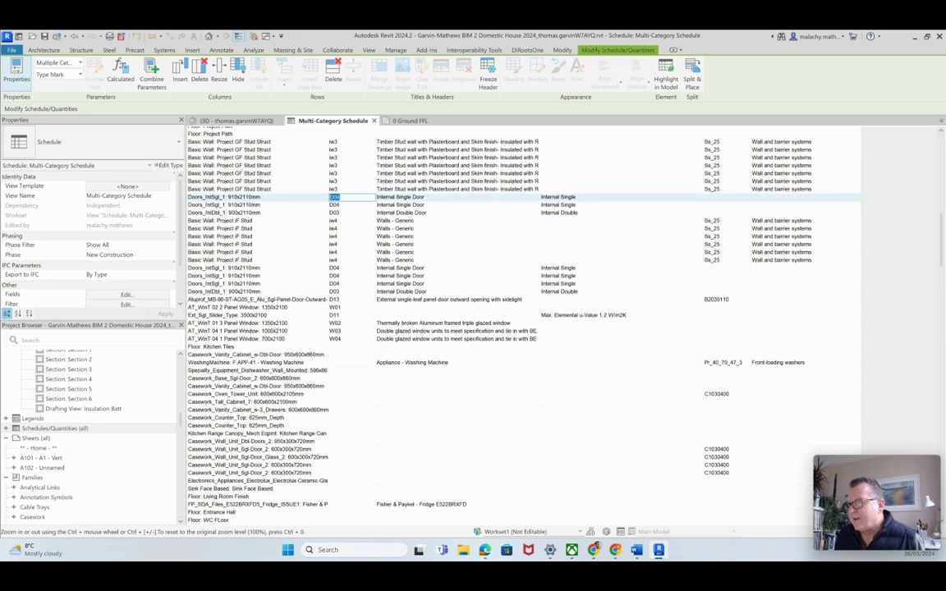
text(D7)
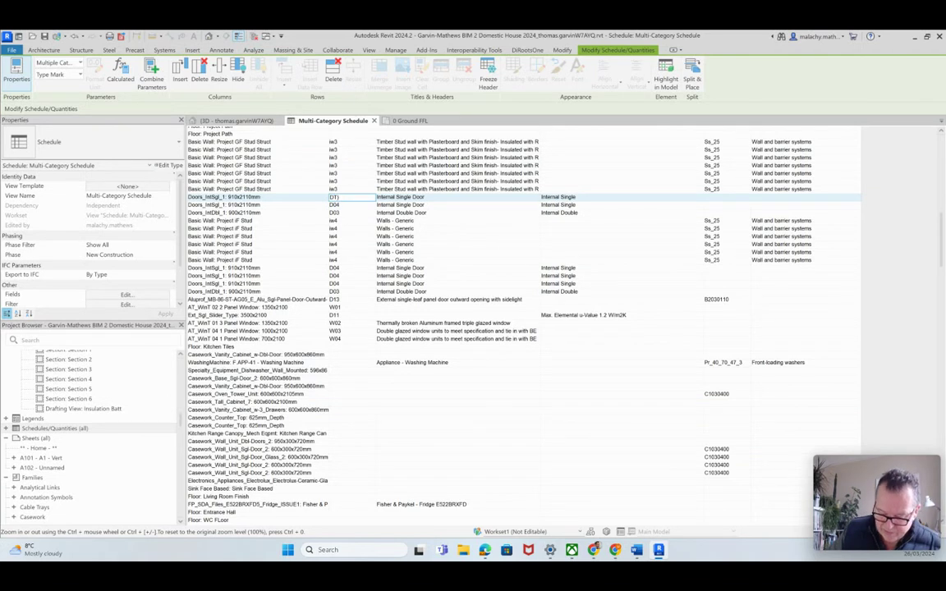
text(_01)
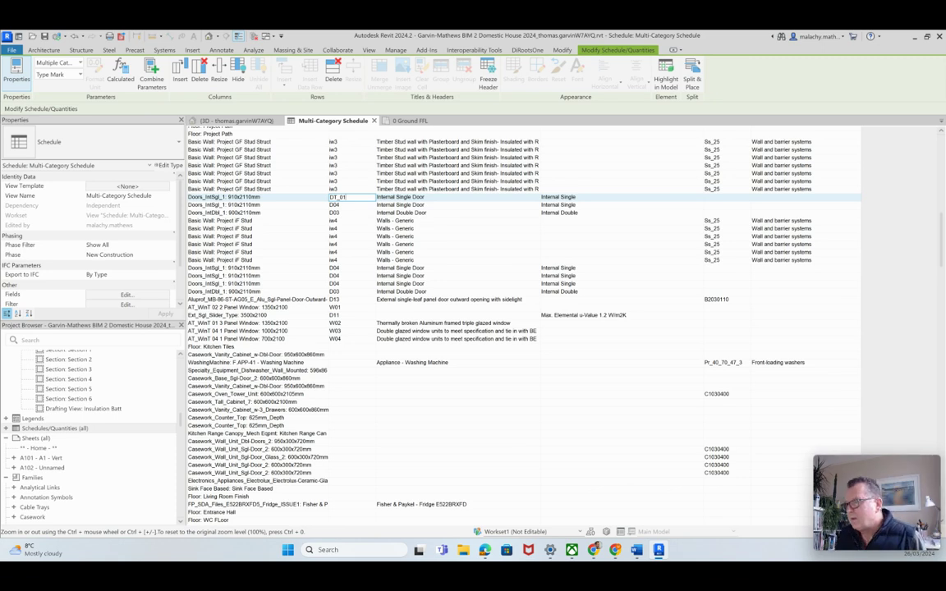
click(458, 402)
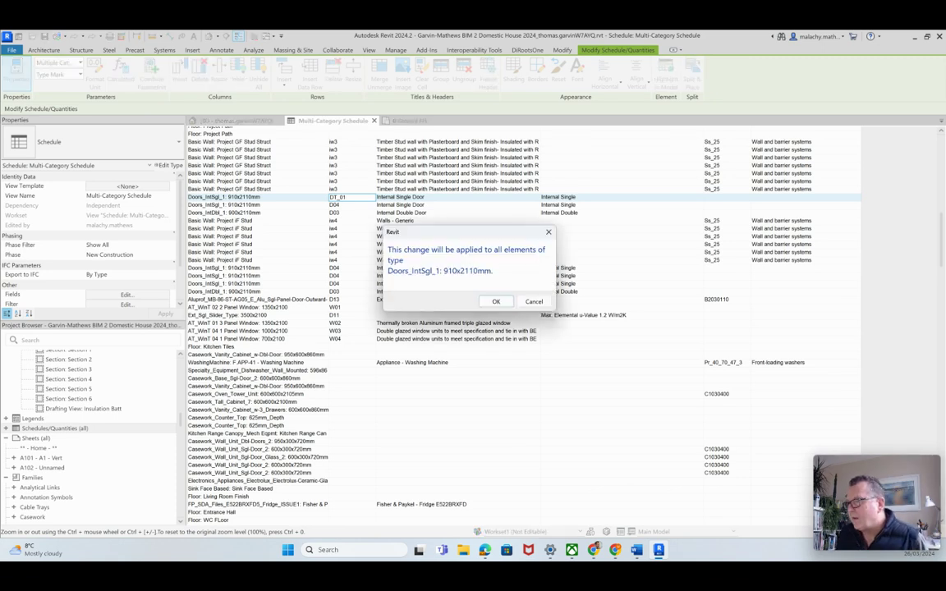
click(496, 302)
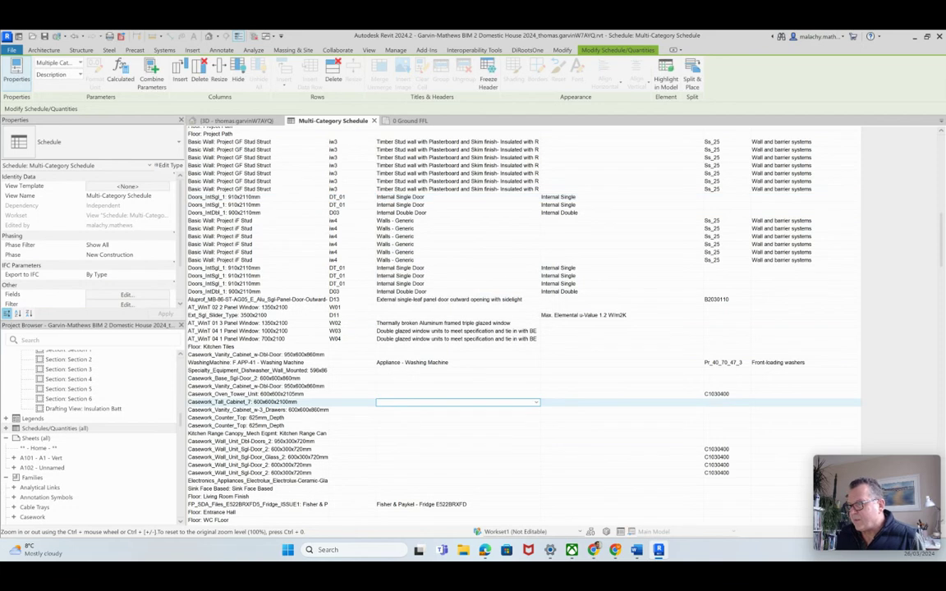
Review the schedule rows for casework, ceilings, joists, walls and windows, checking their type marks and descriptions.
scroll(522, 329, down, 15)
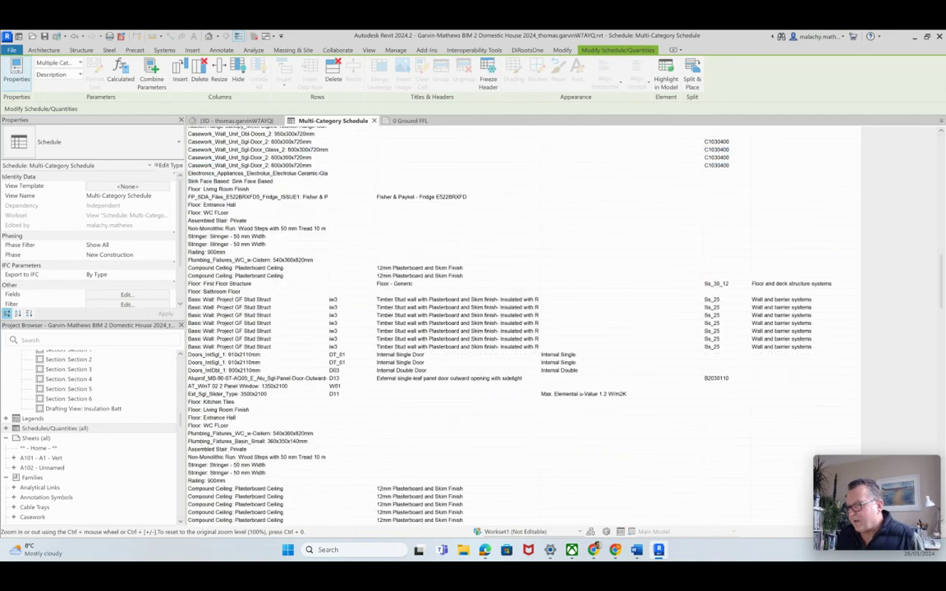
scroll(522, 329, down, 15)
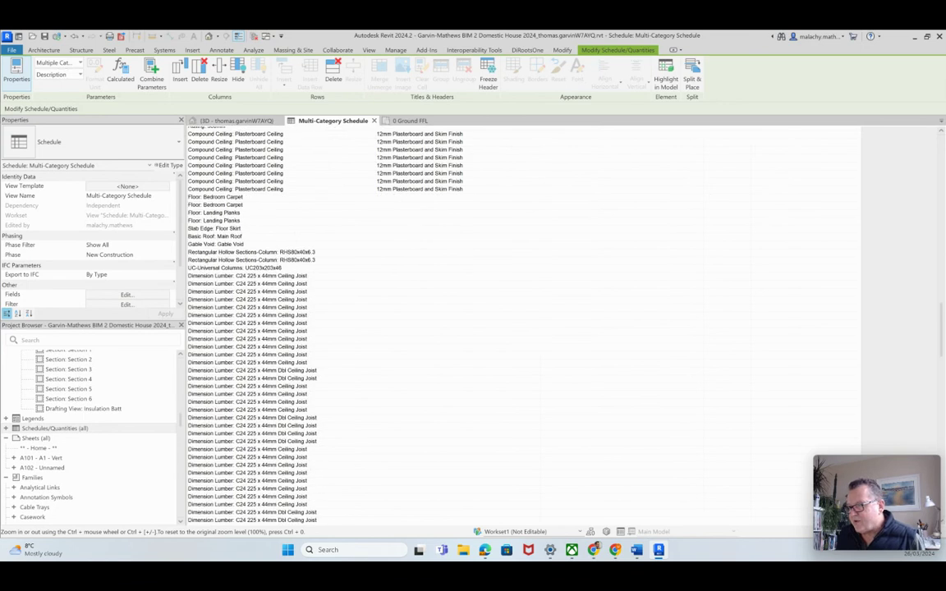
scroll(522, 329, down, 8)
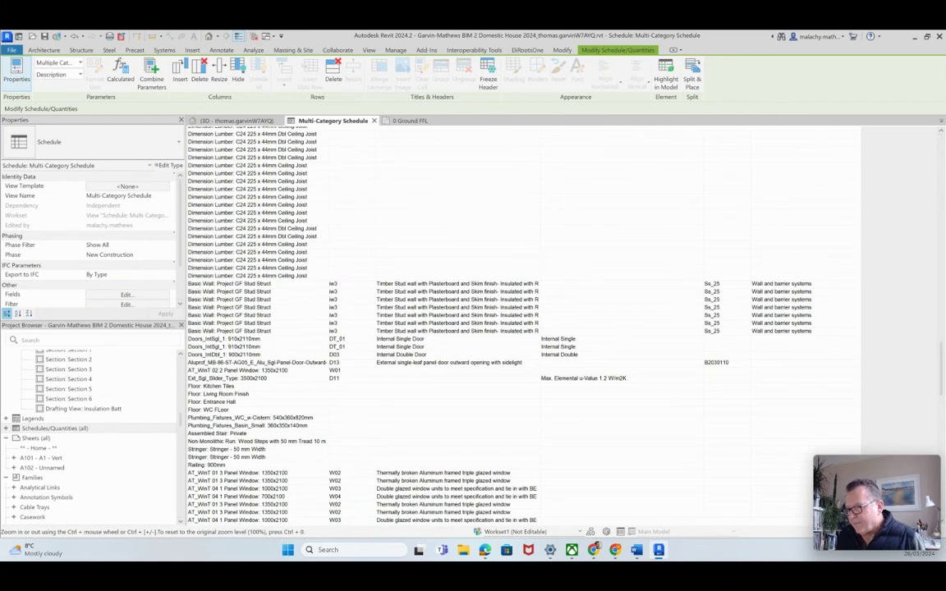
scroll(492, 328, down, 4)
scroll(493, 329, up, 10)
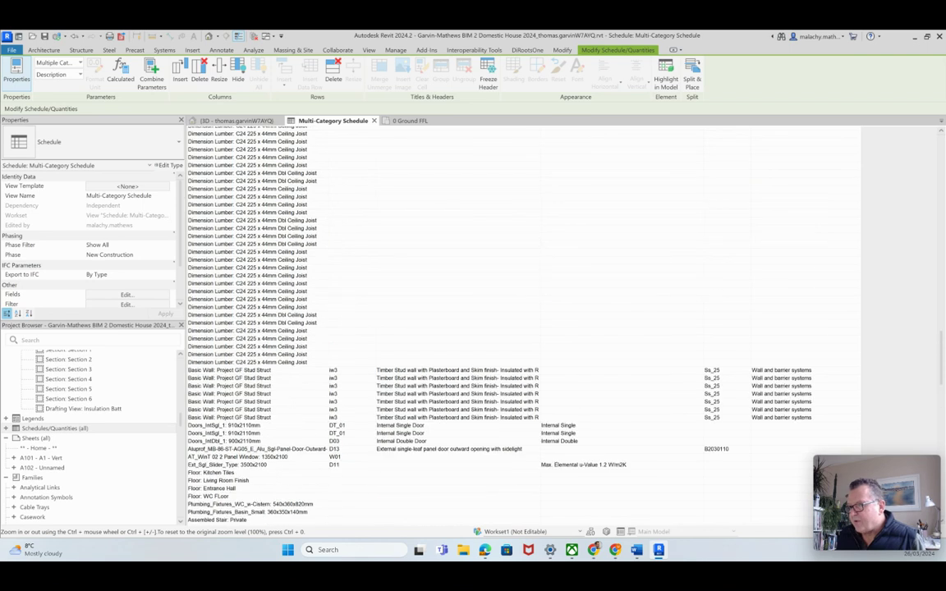
scroll(493, 329, up, 15)
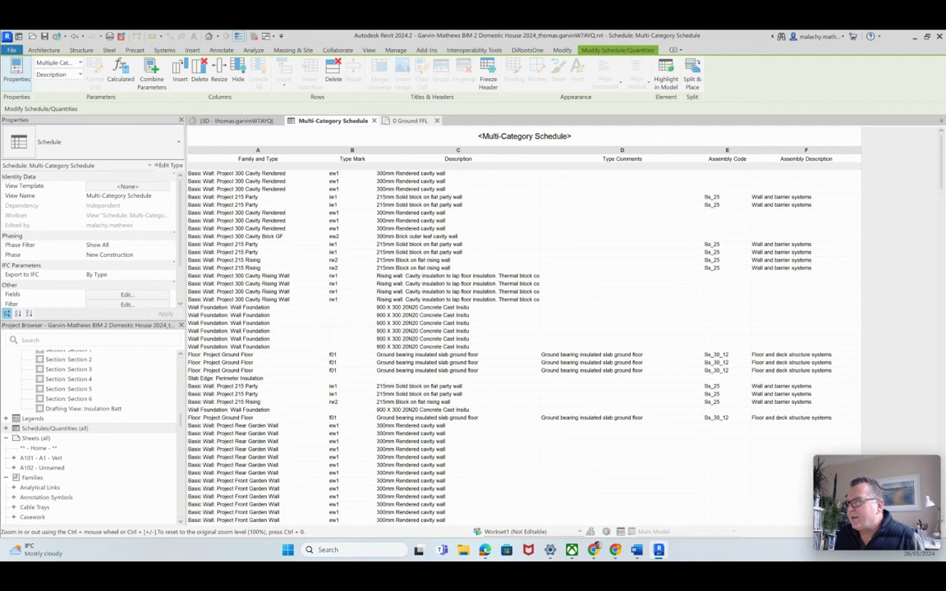
In the 0 Ground FFL plan, tag the rendered cavity wall along grid A with the AT MC Construction Description_Type Mark multi-category tag.
click(409, 121)
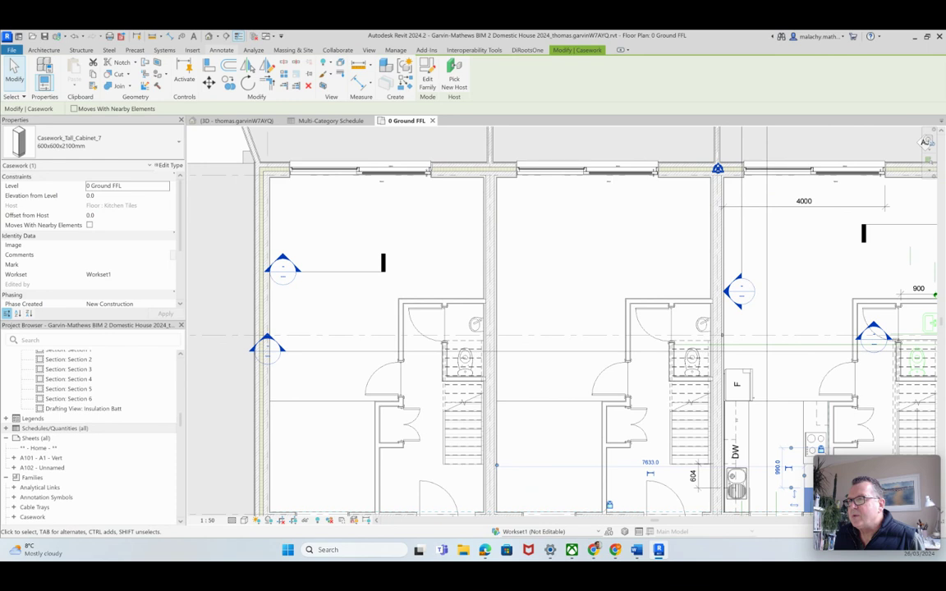
click(221, 50)
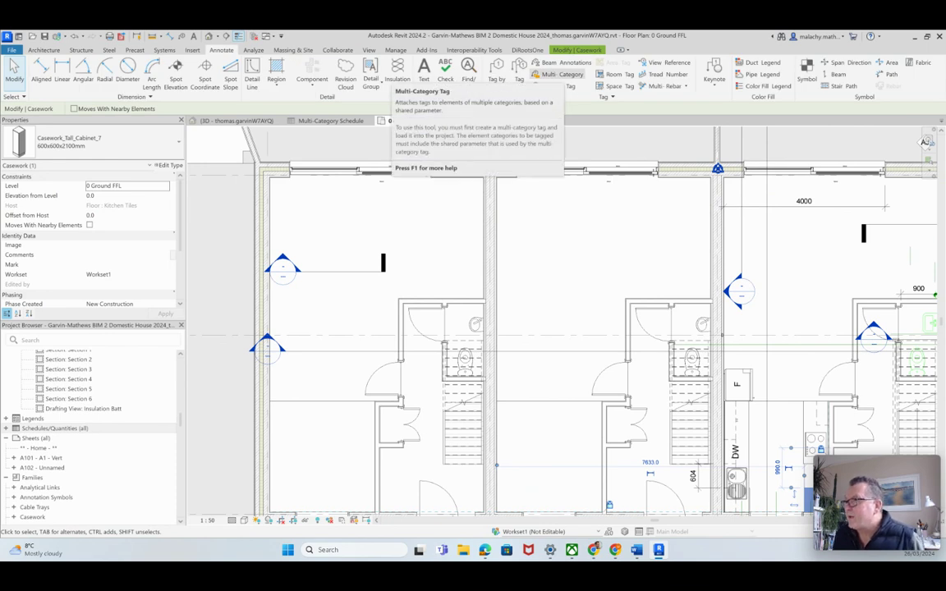
click(542, 74)
click(108, 143)
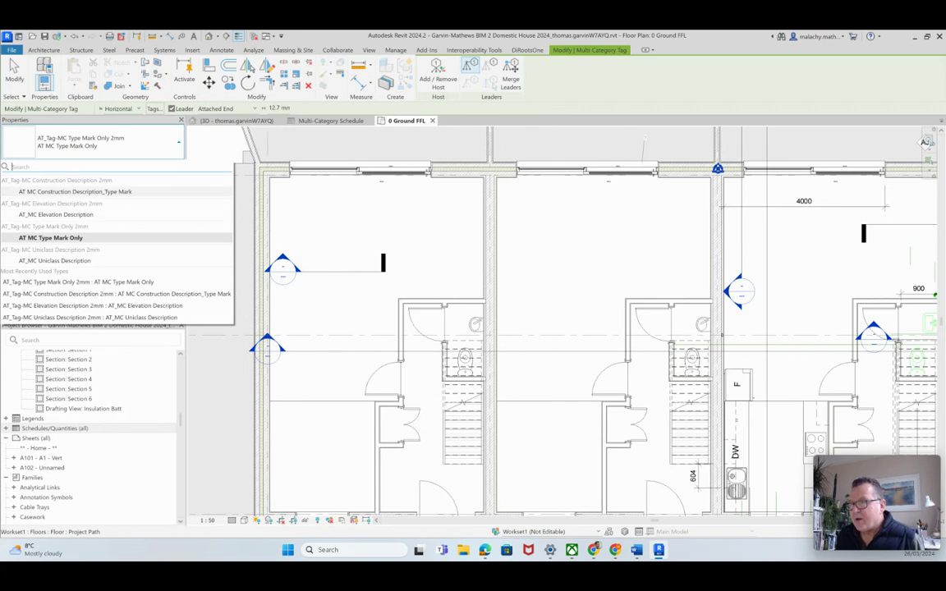
click(75, 192)
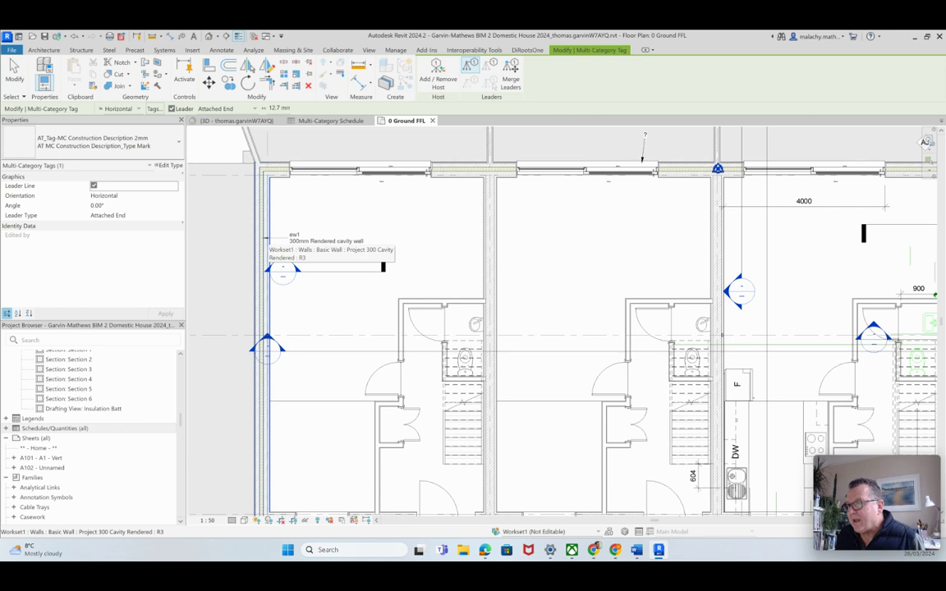
click(265, 238)
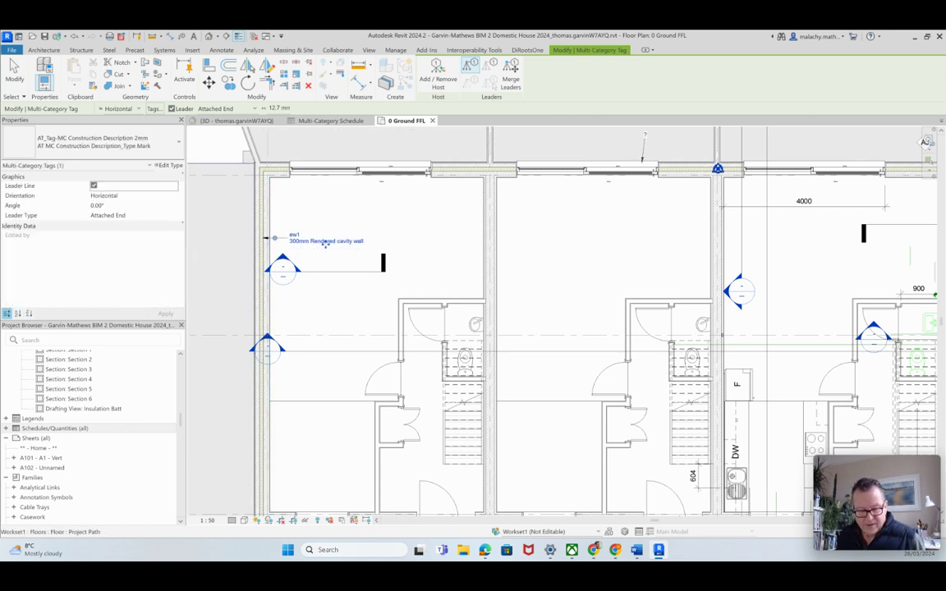
key(Escape)
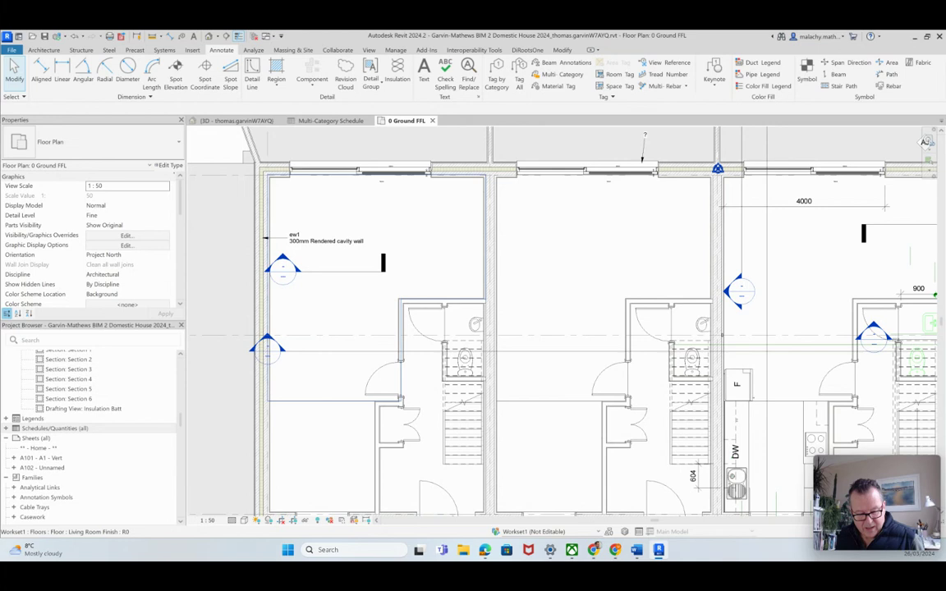
Change the rendered cavity wall tag's leader type to Free End and move the tag outside the building beside grid A.
click(325, 241)
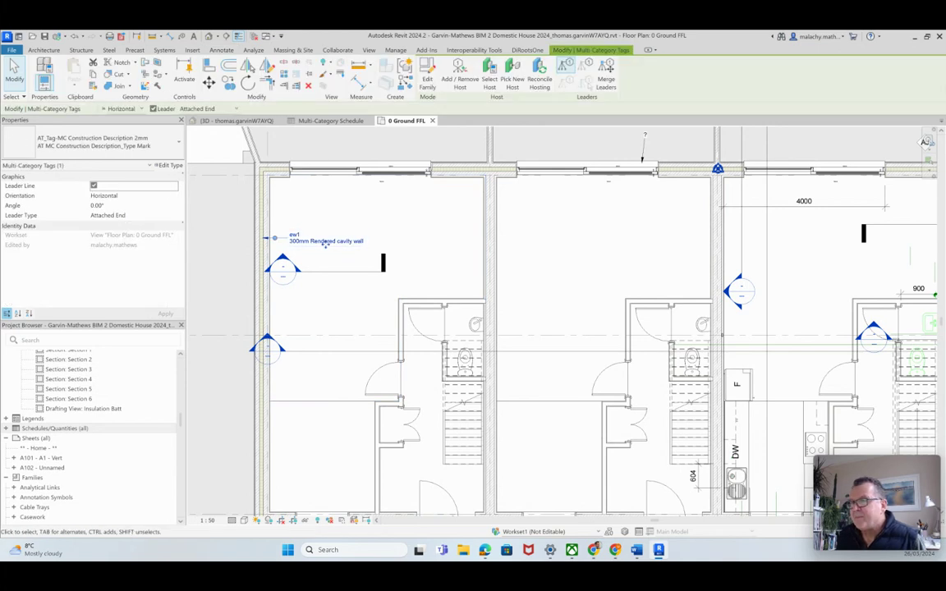
click(174, 215)
click(174, 215)
click(109, 234)
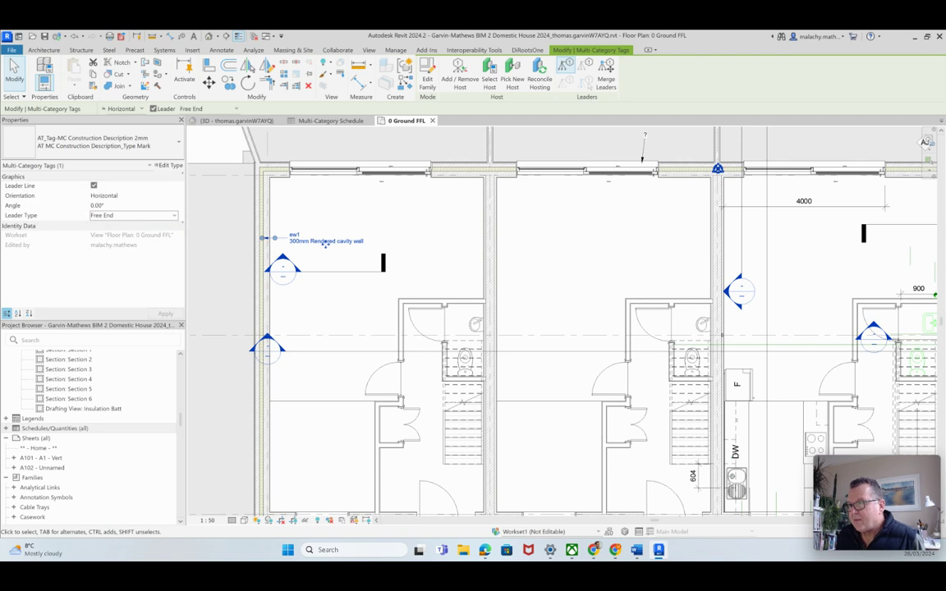
click(325, 241)
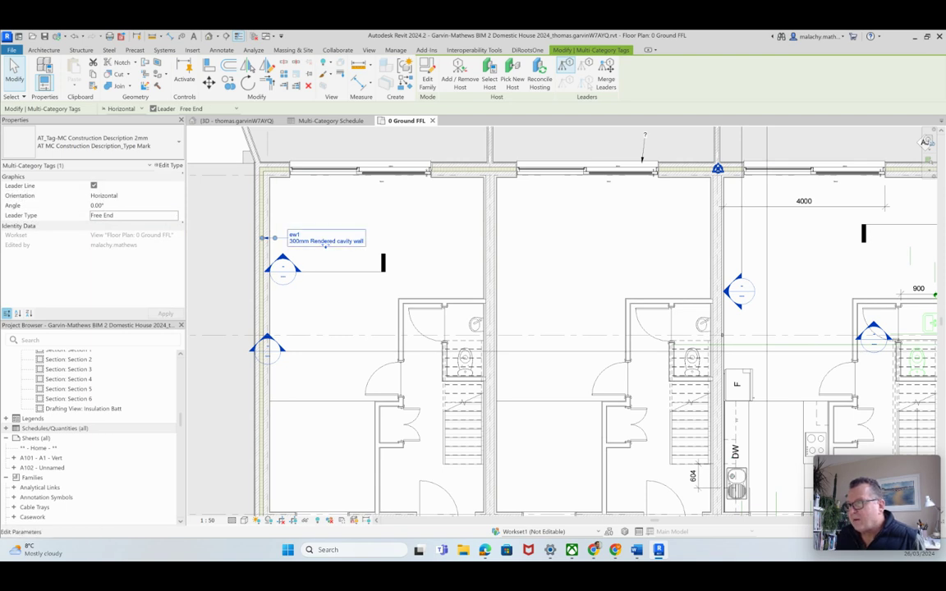
scroll(325, 243, down, 3)
drag(326, 245, 255, 227)
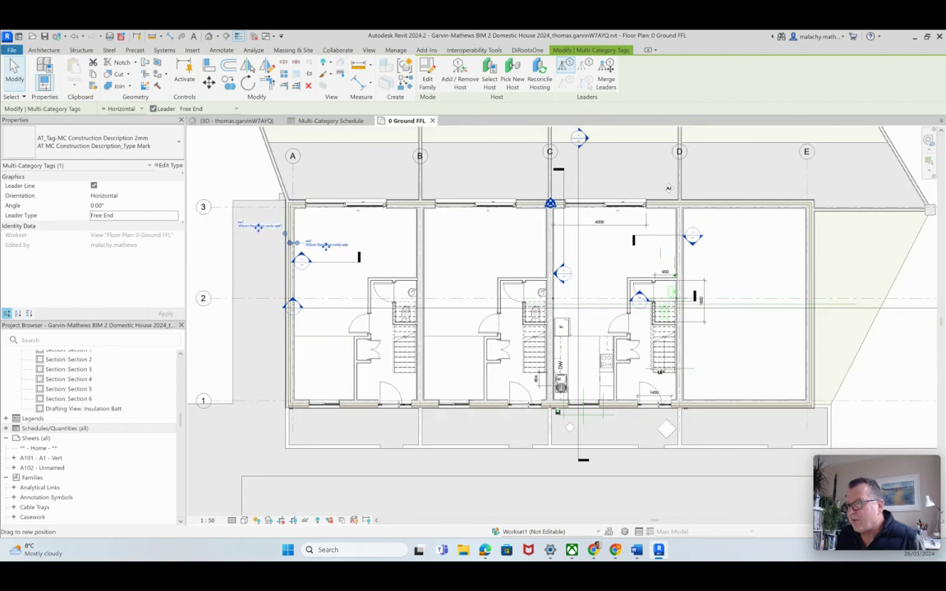
Straighten the rendered cavity wall tag's leader by moving its elbow up level with the tag text.
scroll(255, 226, up, 4)
drag(278, 235, 278, 214)
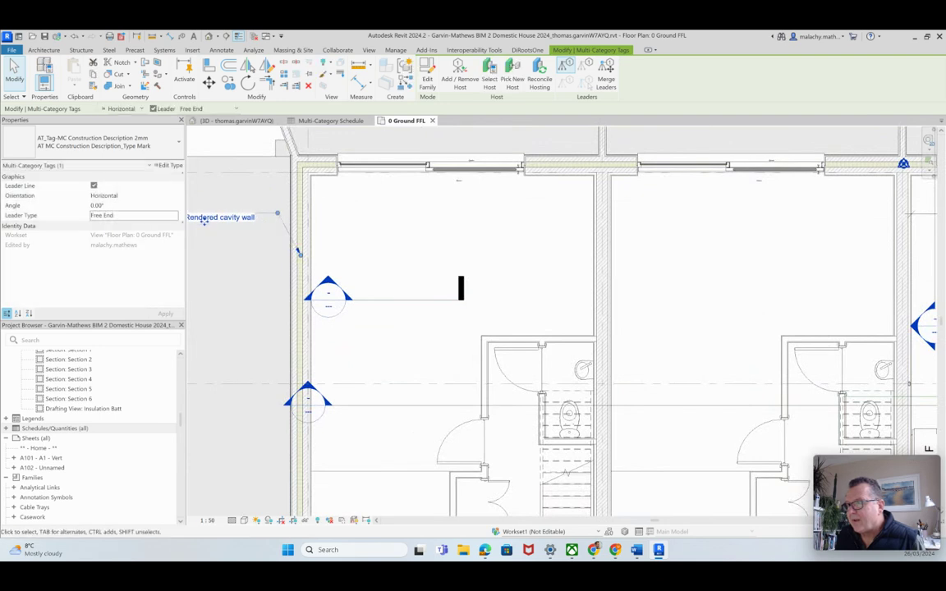
key(Escape)
scroll(278, 252, down, 5)
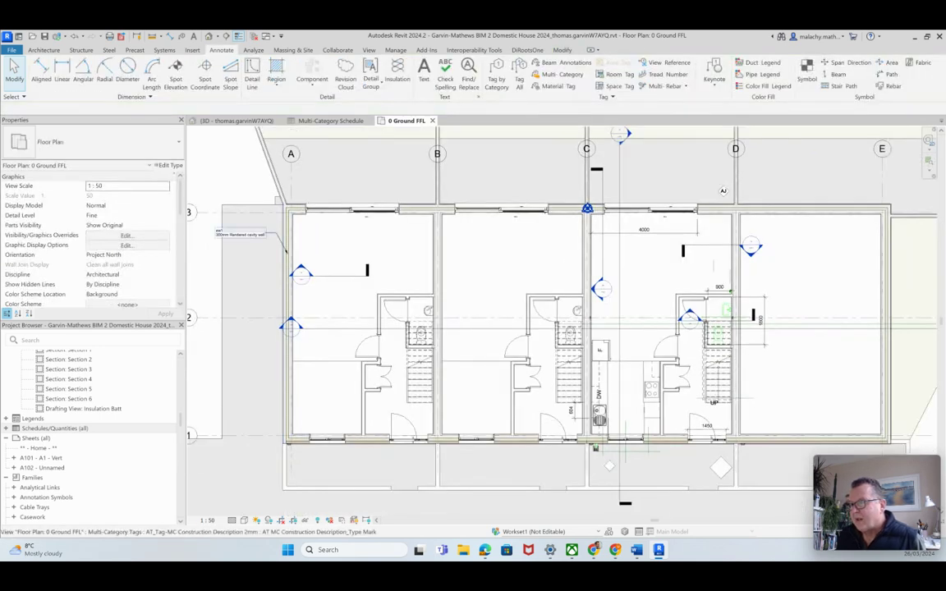
Select the tagged cavity wall and review the Multi-Category Schedule's type marks and descriptions across walls, doors, windows, joists and pipes.
scroll(285, 250, up, 4)
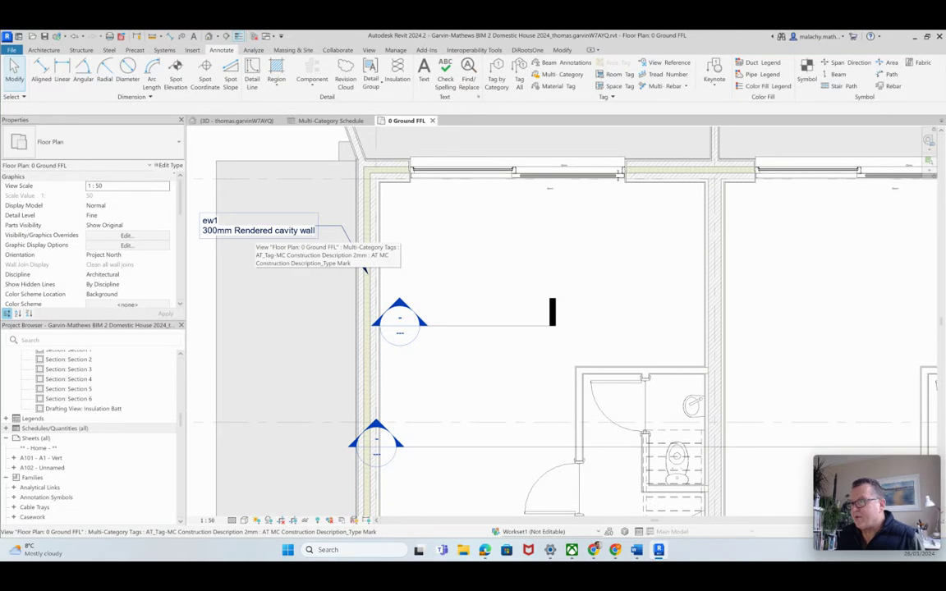
click(364, 268)
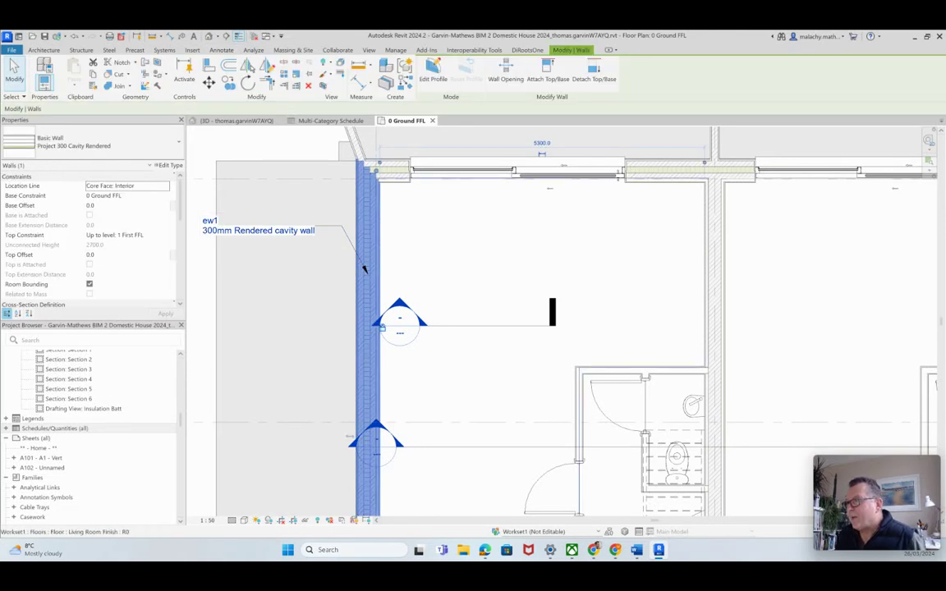
key(ctrl+Tab)
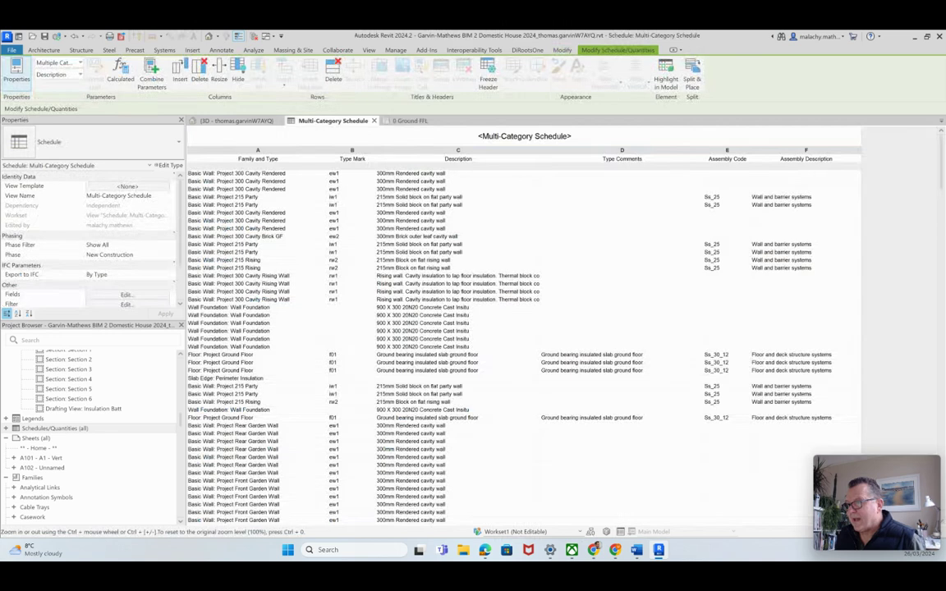
scroll(780, 435, down, 15)
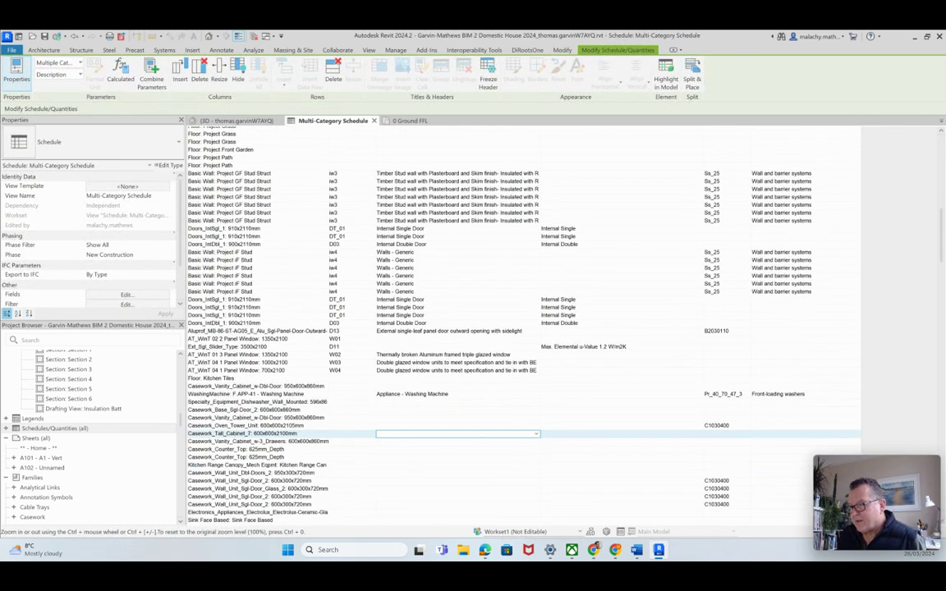
scroll(523, 328, down, 8)
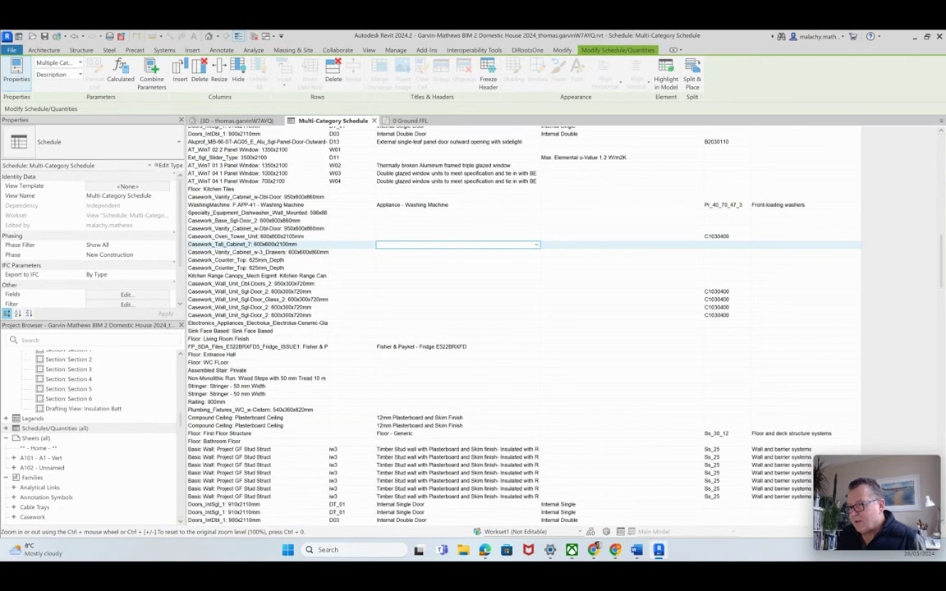
scroll(523, 329, down, 12)
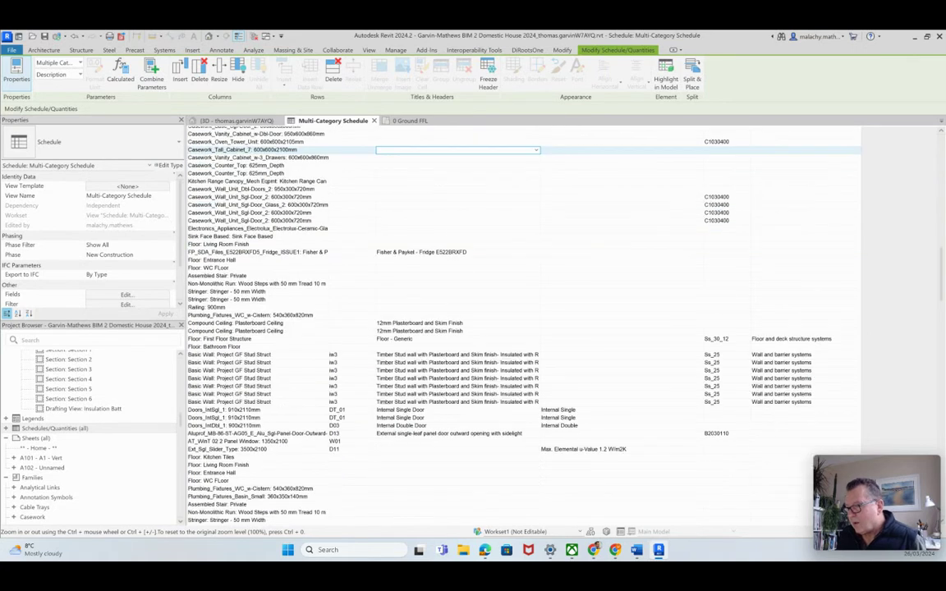
scroll(523, 328, down, 4)
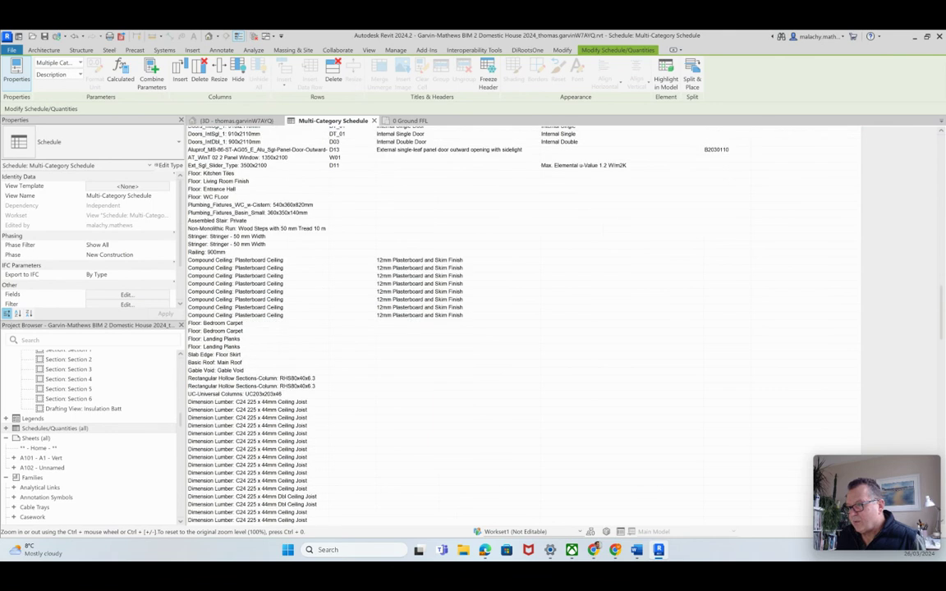
scroll(523, 328, down, 12)
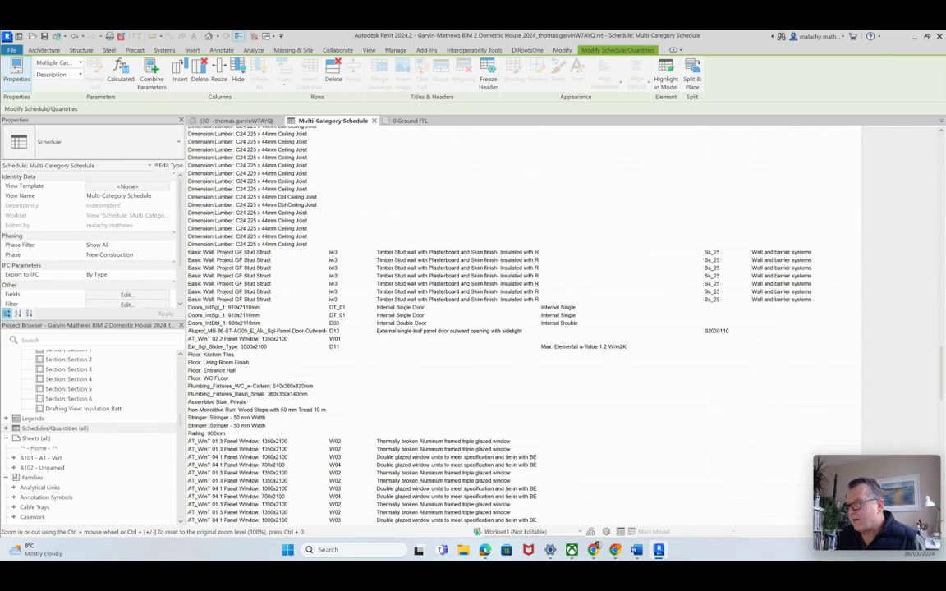
scroll(523, 328, down, 7)
scroll(523, 328, down, 20)
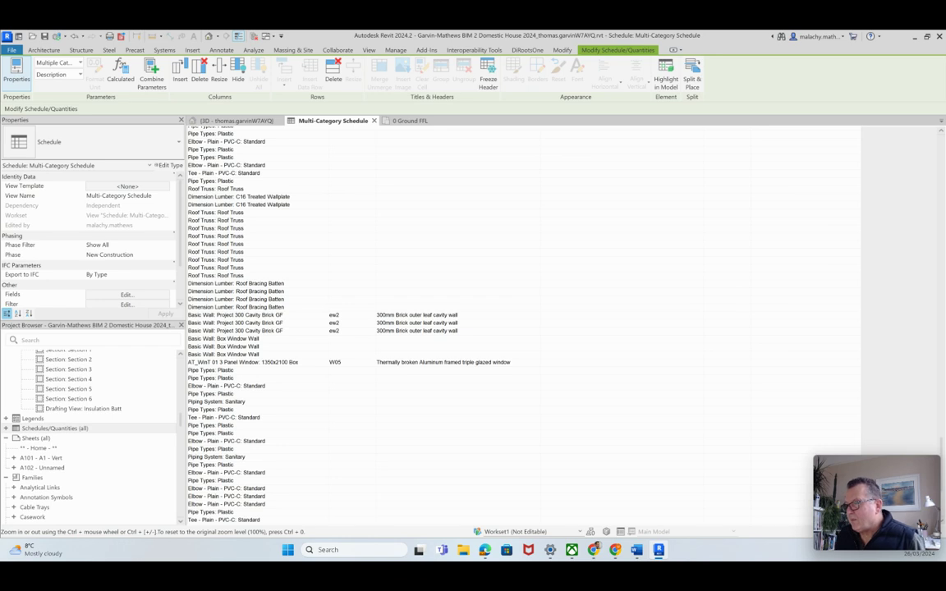
click(409, 120)
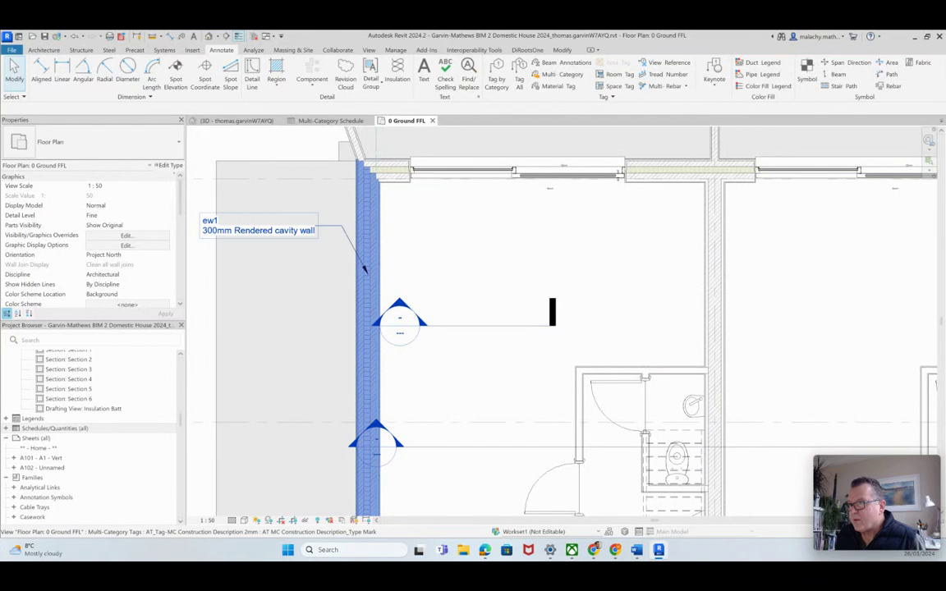
double_click(257, 231)
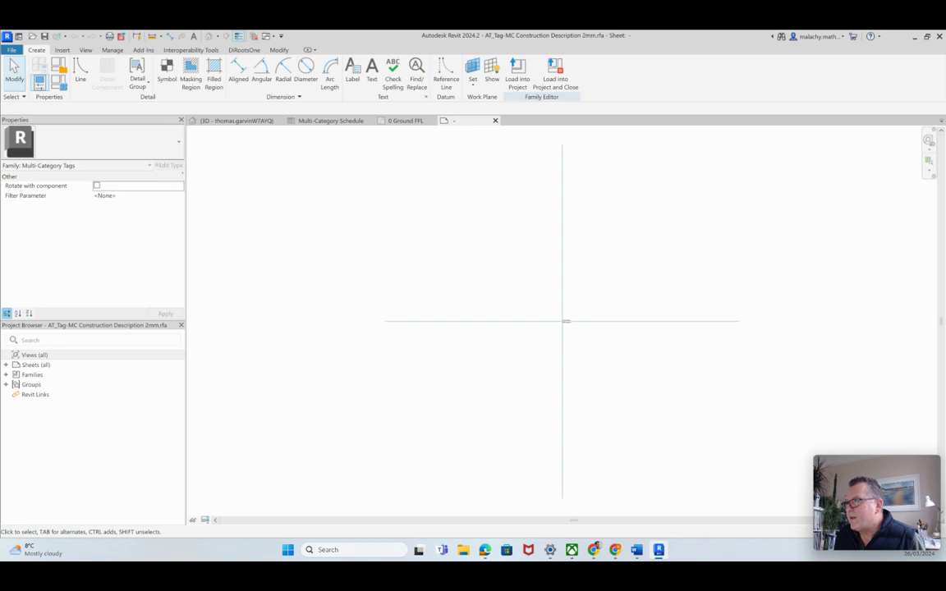
click(495, 120)
click(495, 295)
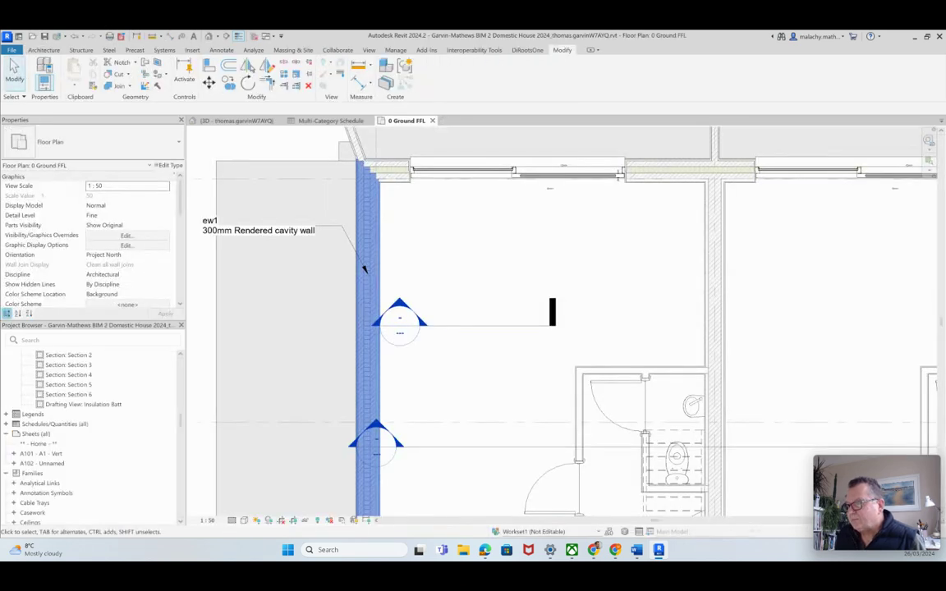
Through its tag in the plan, set the ew1 wall type's description to "300mm Rendered cavity wall as per spec" and accept the type change.
click(257, 232)
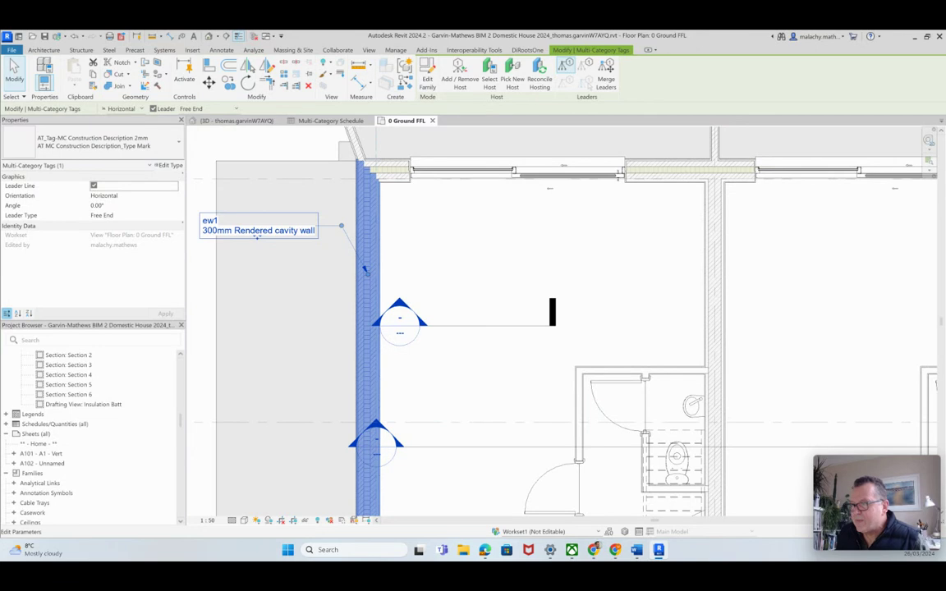
click(257, 232)
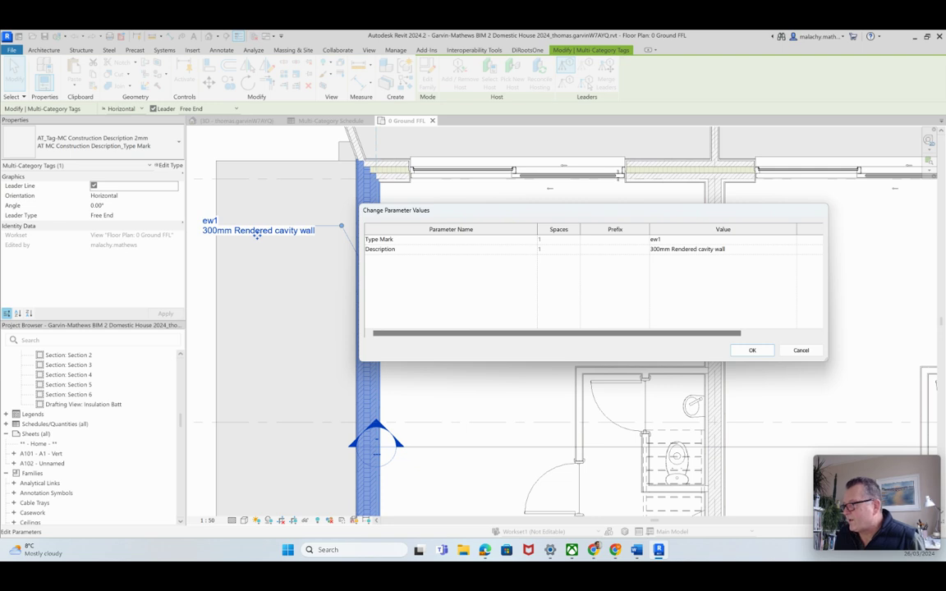
click(734, 249)
click(734, 249)
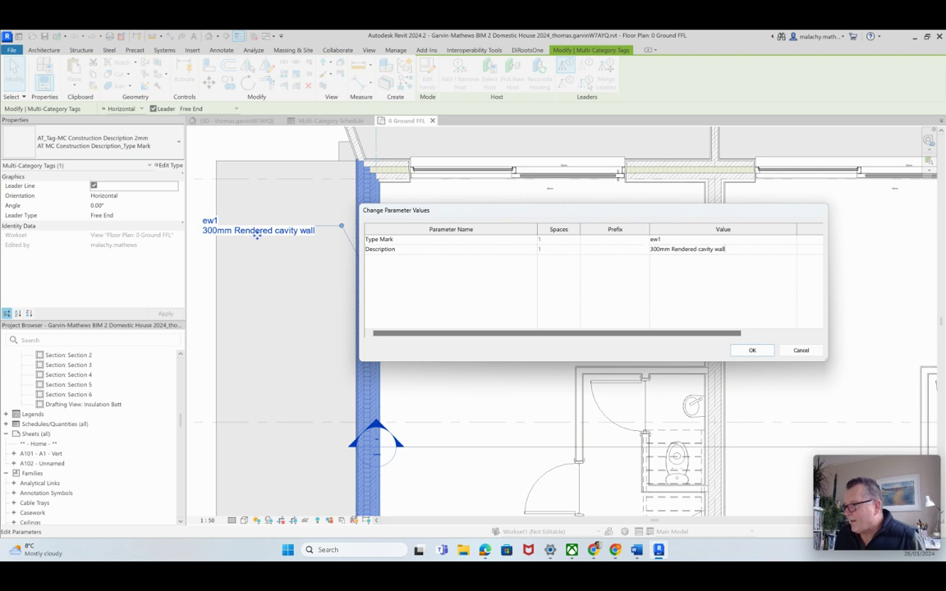
text(as p)
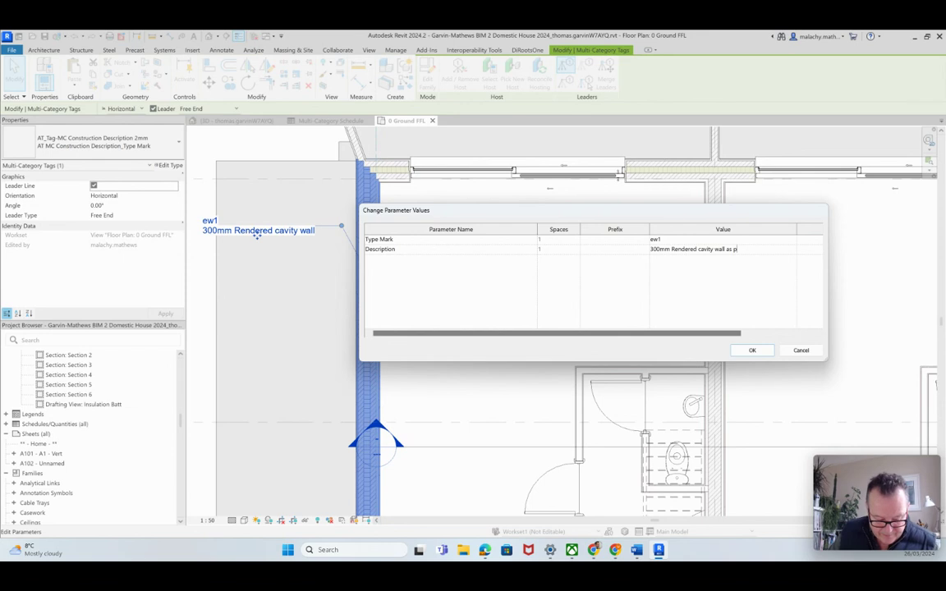
text(er spec)
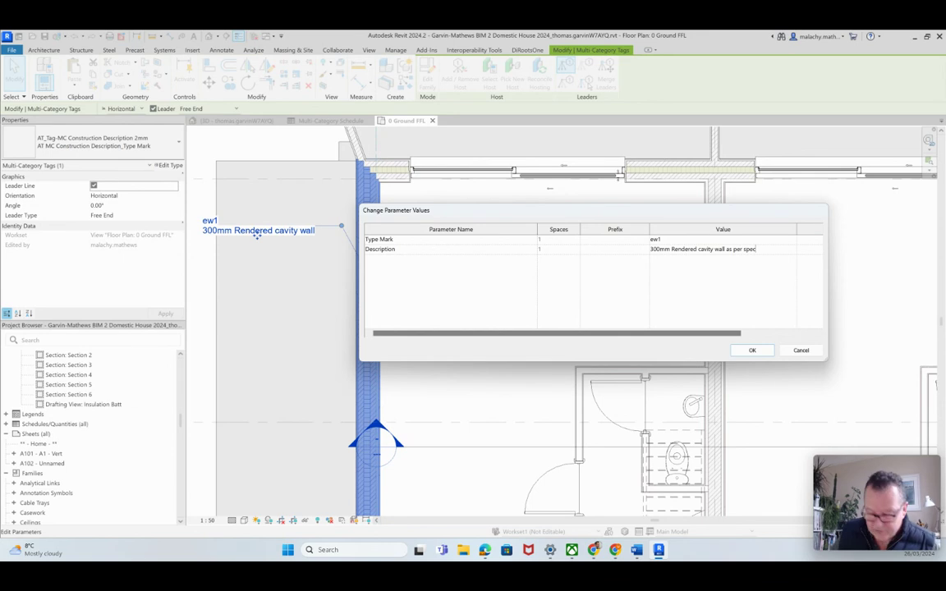
key(Return)
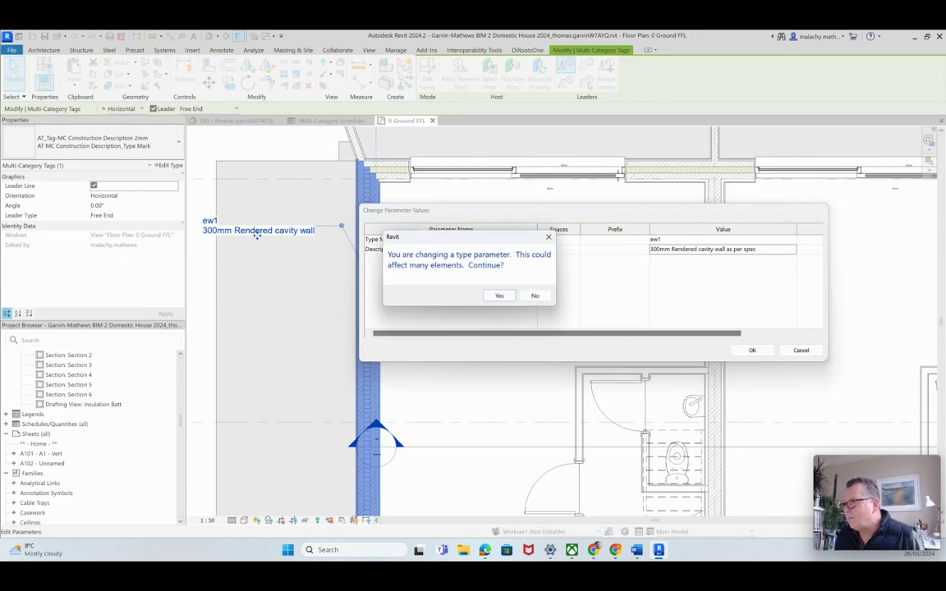
key(Return)
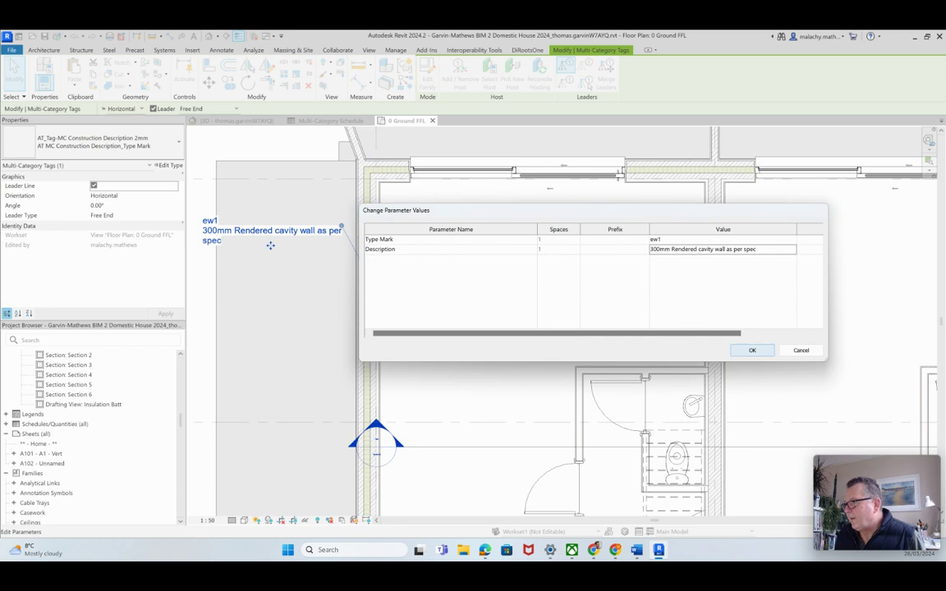
key(Return)
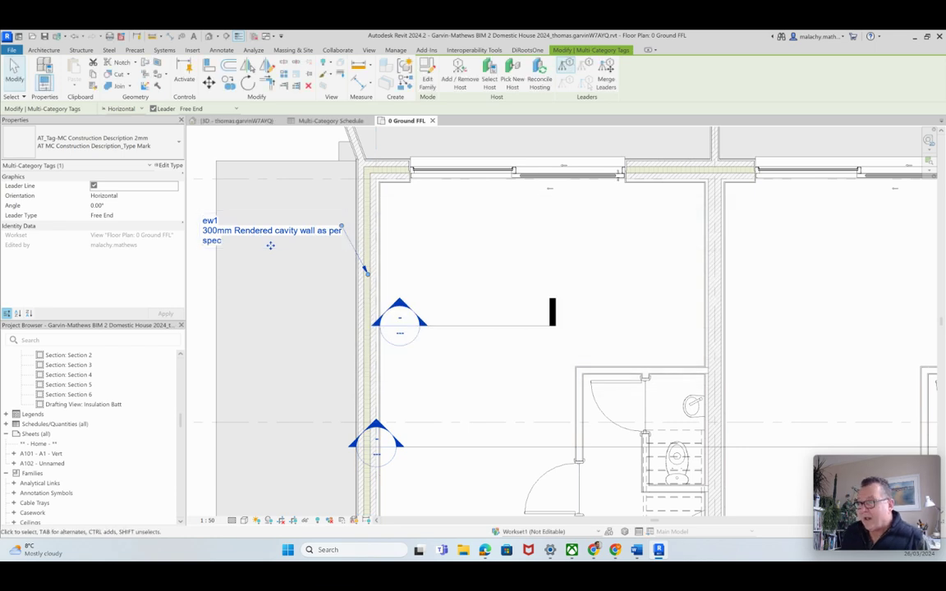
key(Escape)
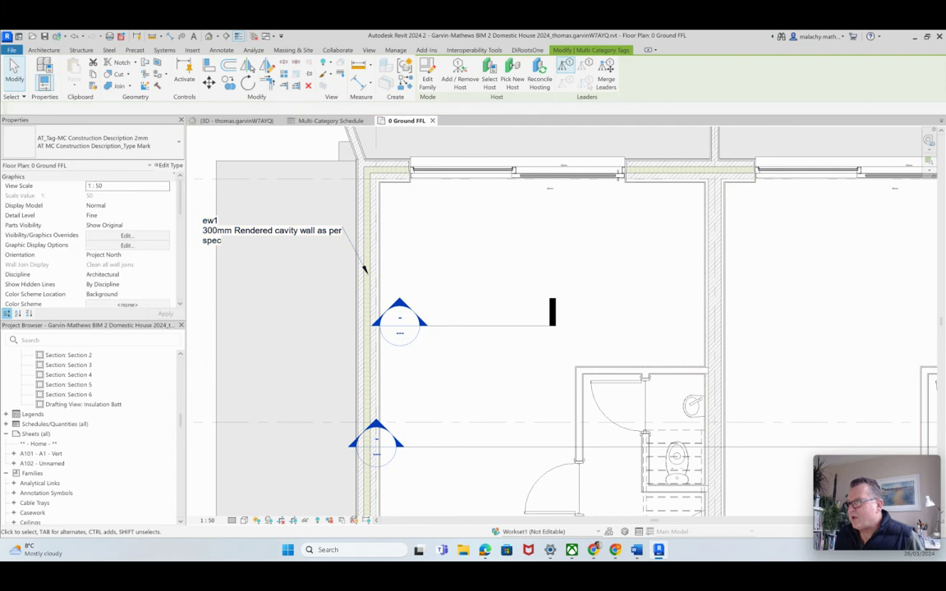
Start a multi-category tag using the AT MC Type Mark Only type with its leader type set to Free End.
scroll(439, 244, down, 2)
scroll(435, 245, down, 1)
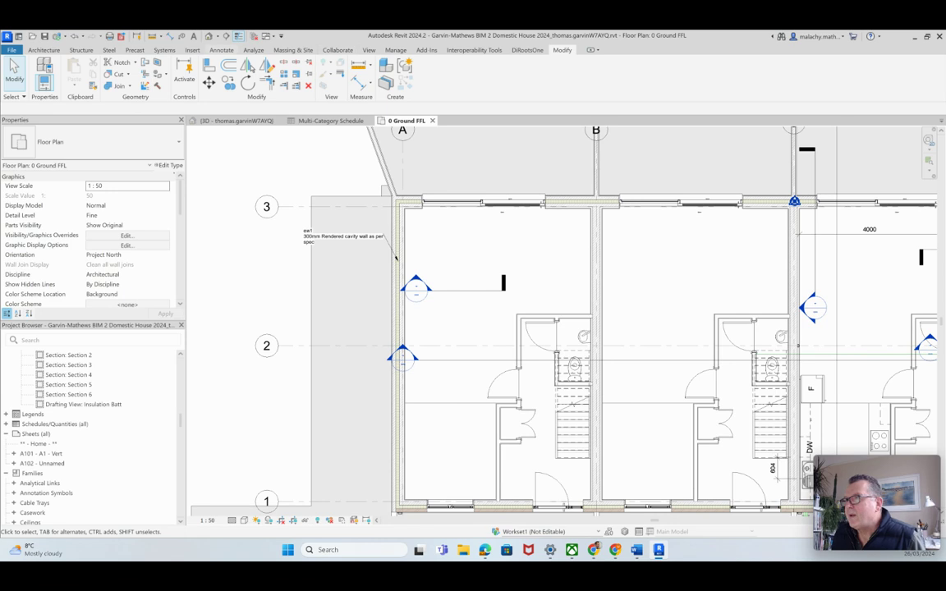
click(221, 50)
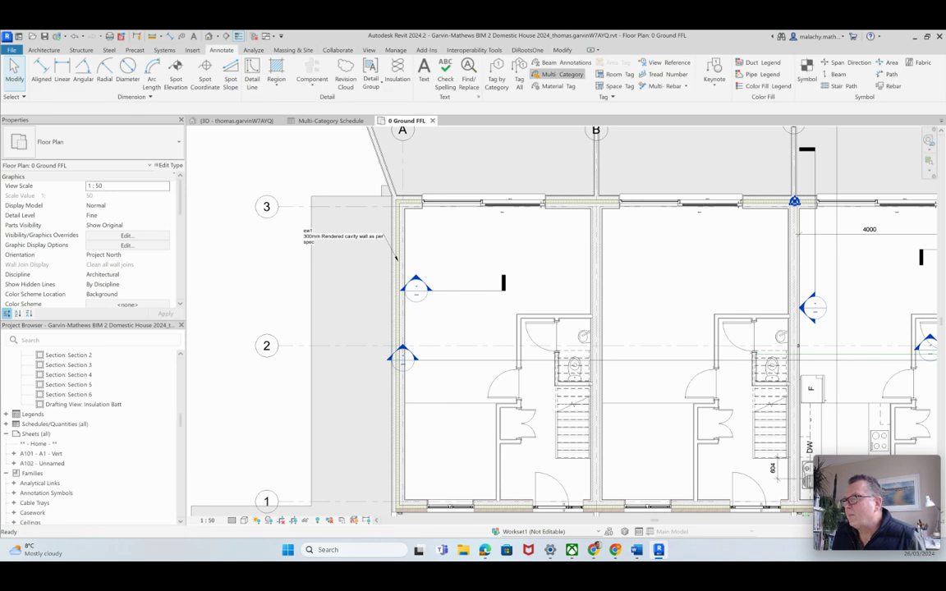
click(561, 74)
click(178, 142)
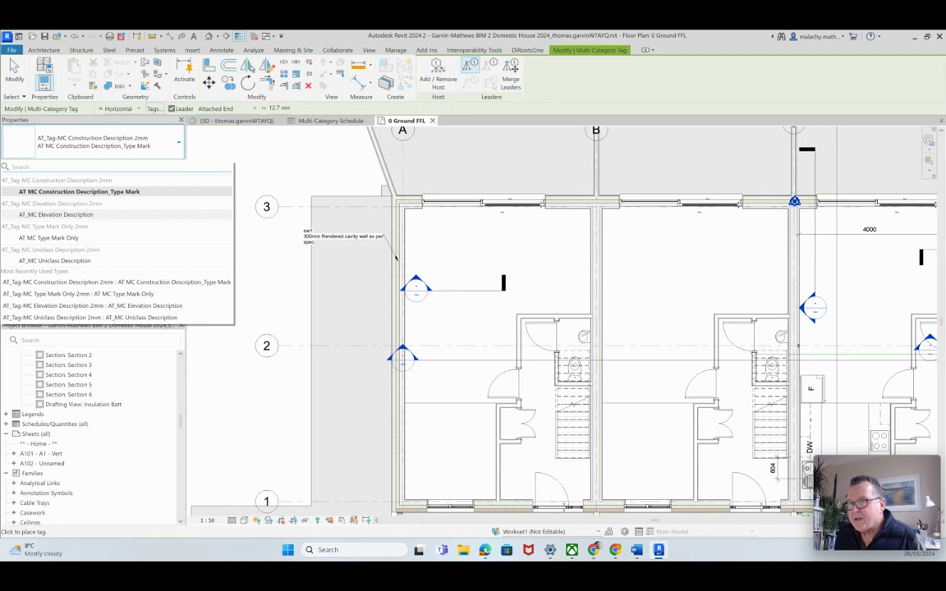
click(48, 237)
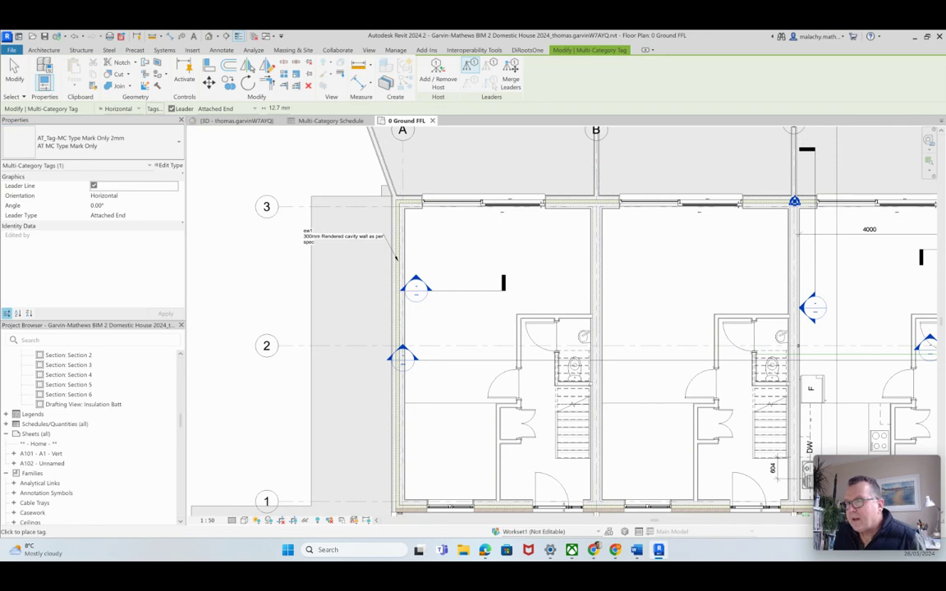
click(134, 215)
click(107, 227)
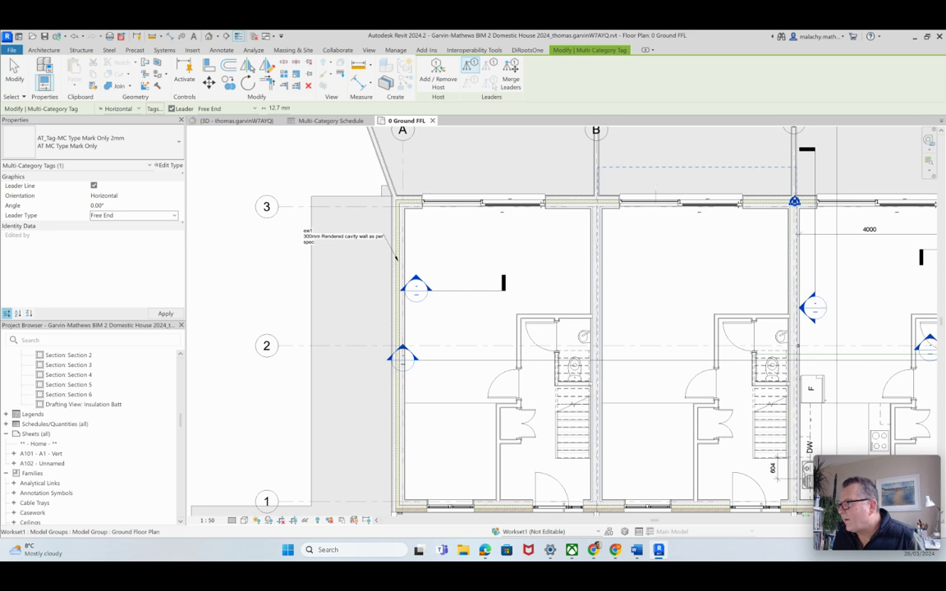
Place the type mark tag at the front window on grid 1 between grids A and B, with an angled leader and text inside the room.
scroll(655, 206, up, 4)
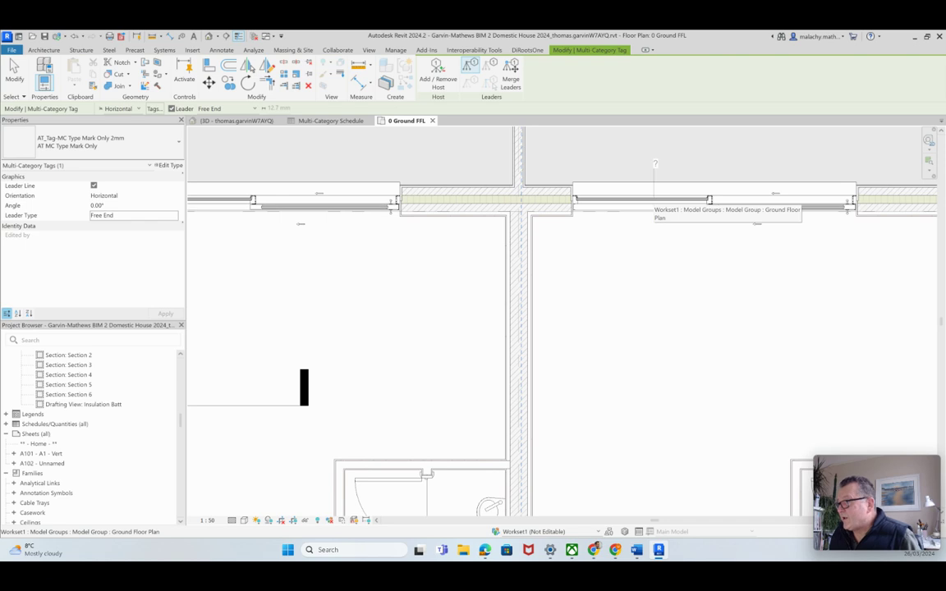
scroll(655, 164, down, 5)
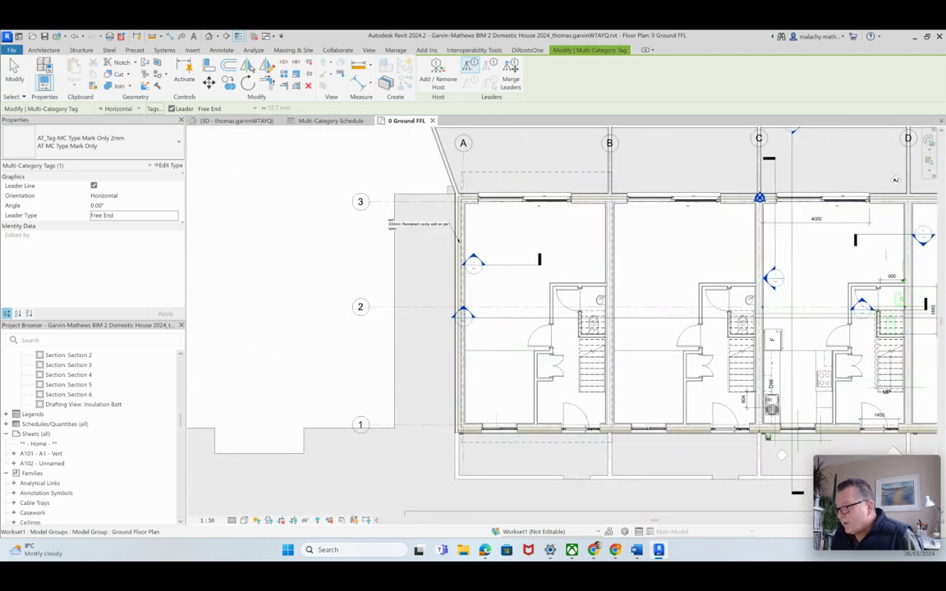
scroll(495, 429, up, 5)
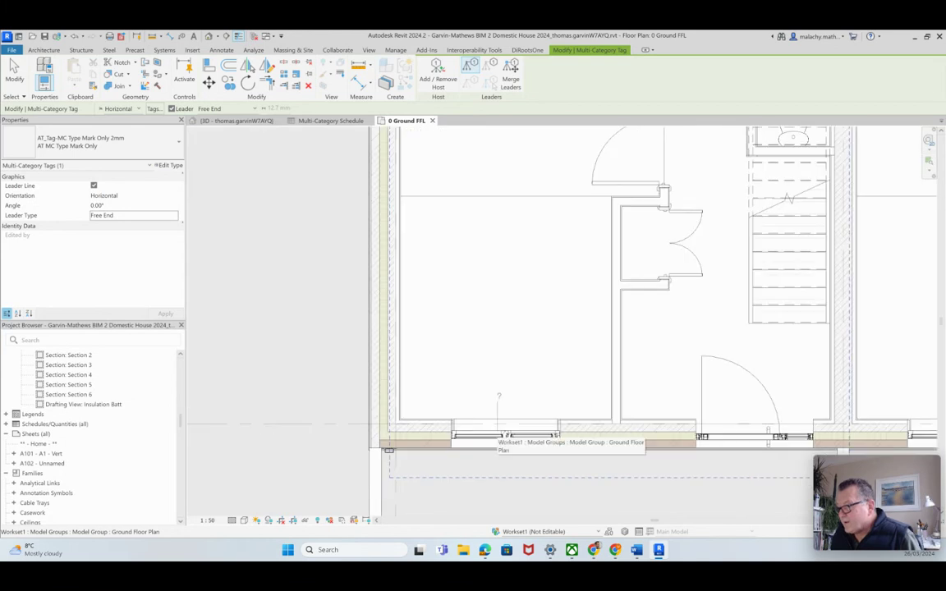
click(497, 430)
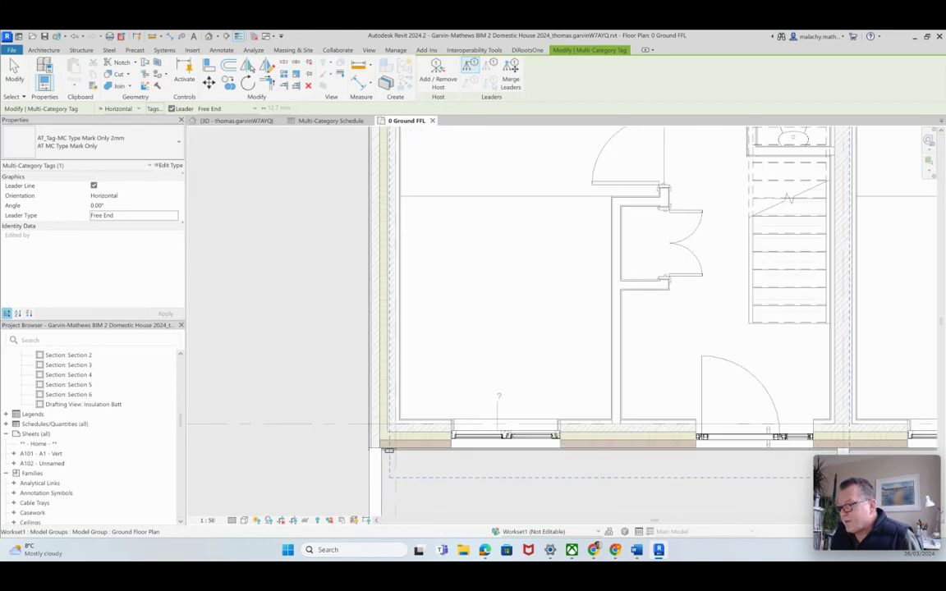
click(518, 383)
click(545, 384)
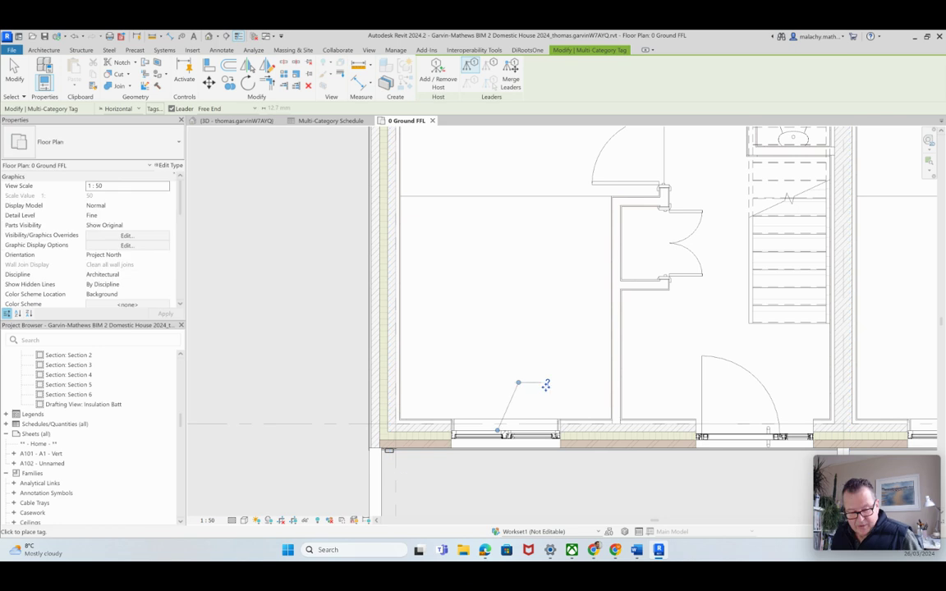
key(Escape)
click(546, 385)
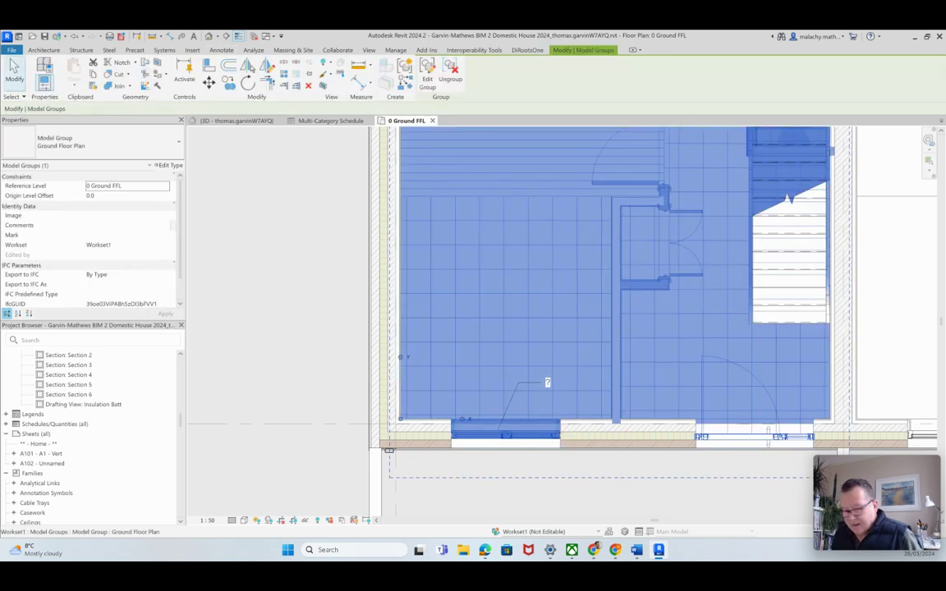
key(Escape)
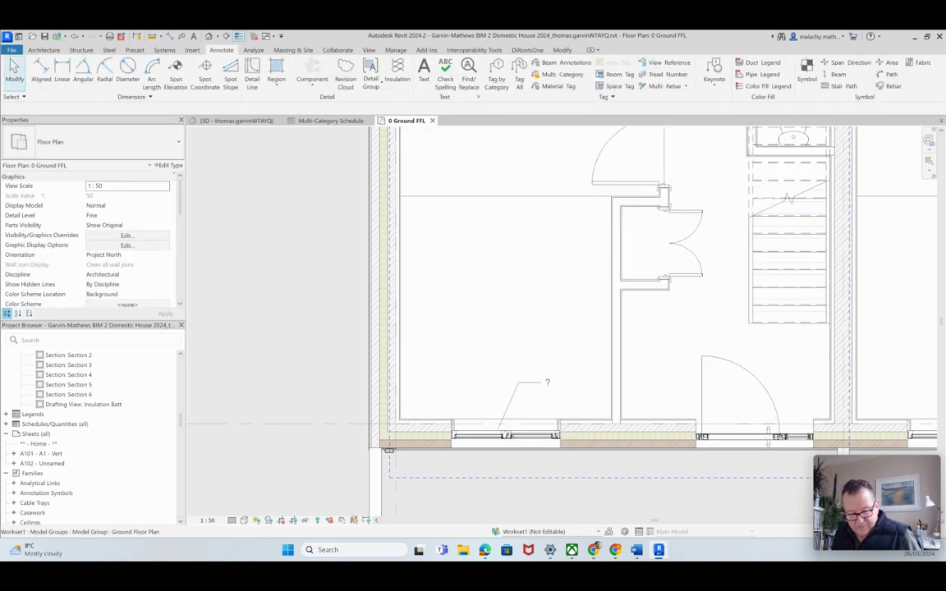
Inspect the type properties of the tagged front window between grids A and B, down to its identity data, without changing anything.
click(510, 434)
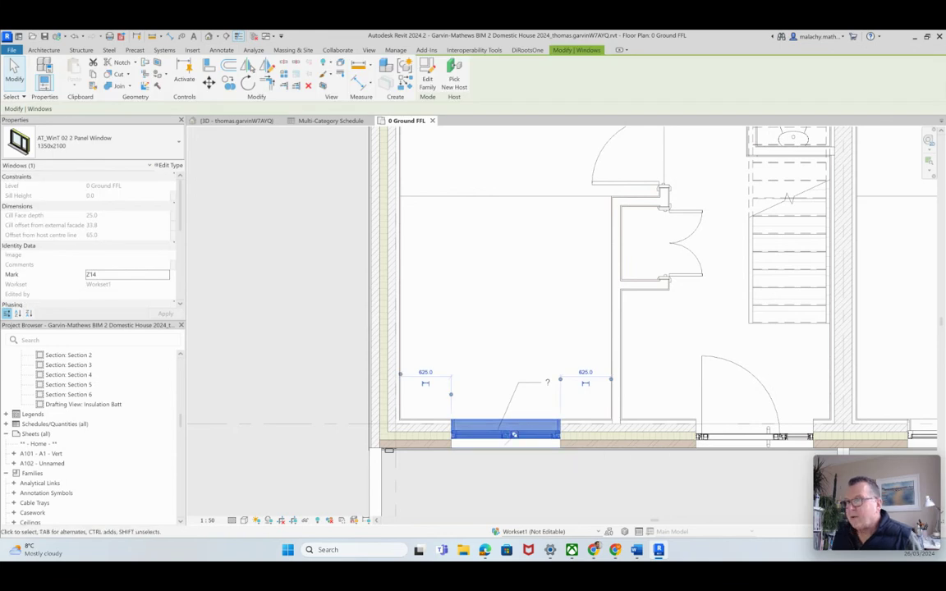
click(169, 165)
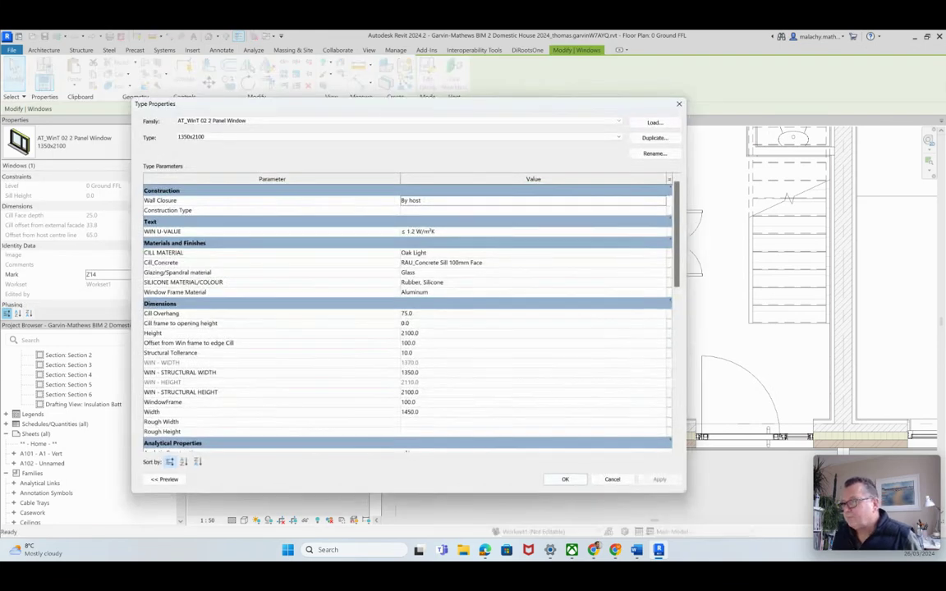
scroll(406, 316, down, 10)
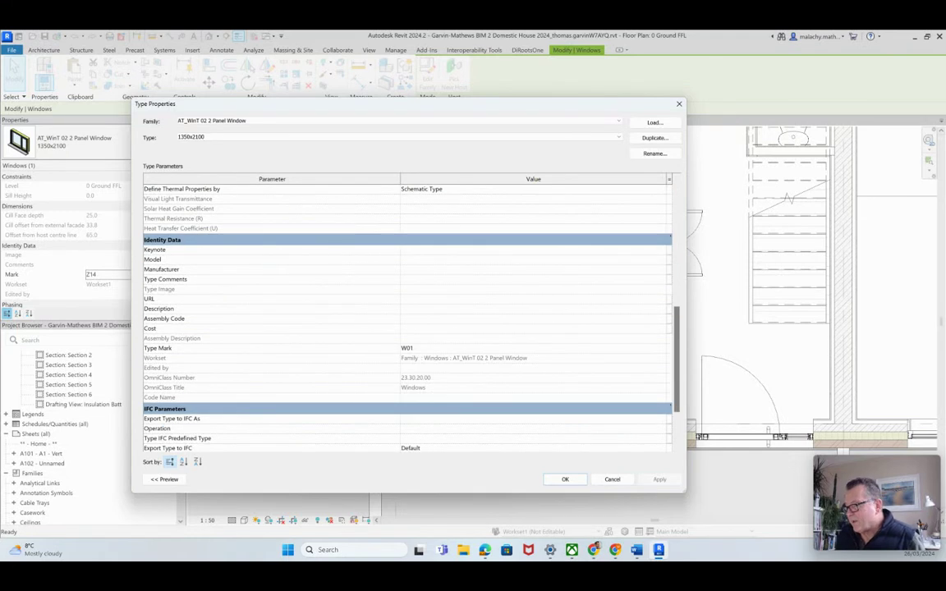
key(Escape)
scroll(514, 435, down, 5)
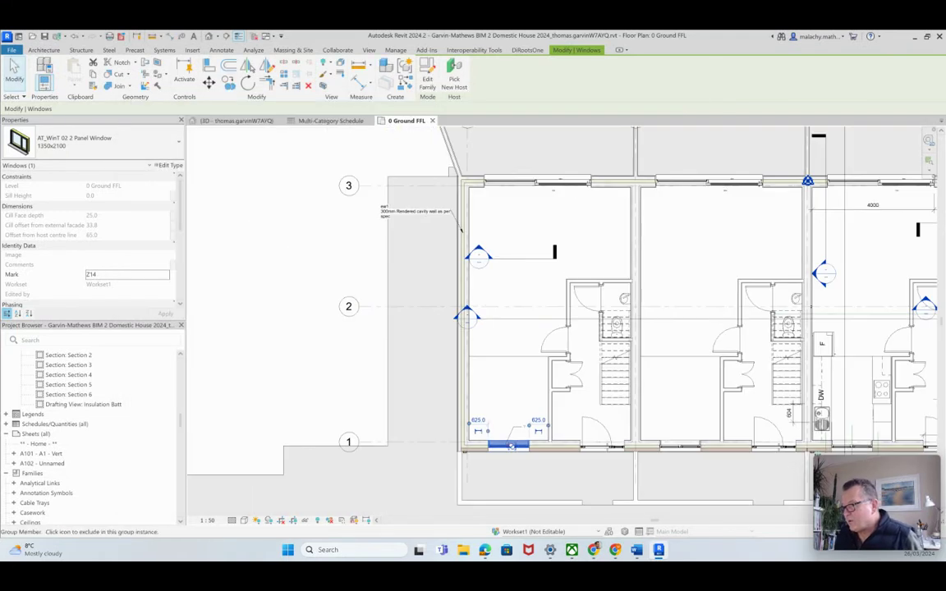
Delete the question-mark type mark tag from the front window between grids A and B.
middle_drag(508, 443, 315, 386)
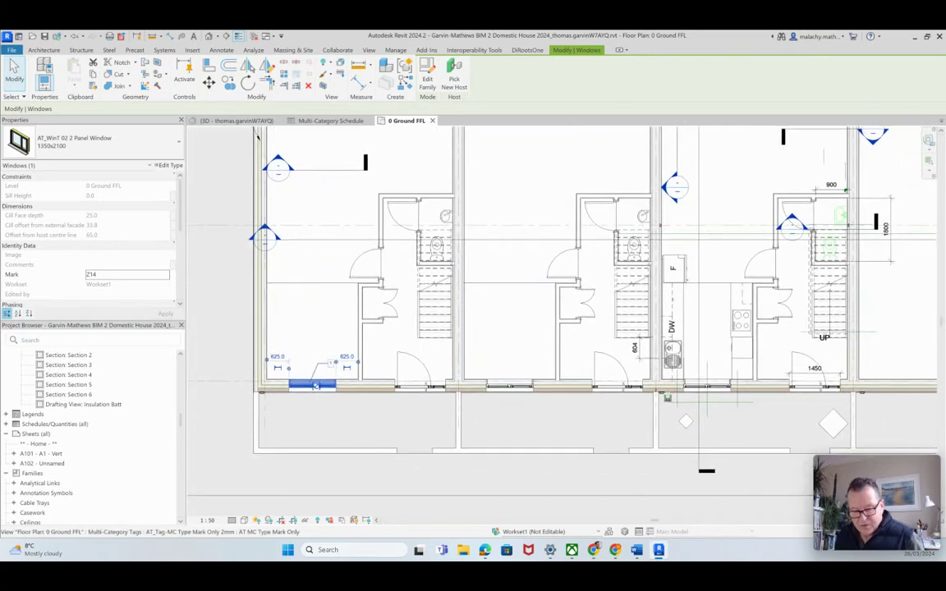
key(Escape)
click(326, 363)
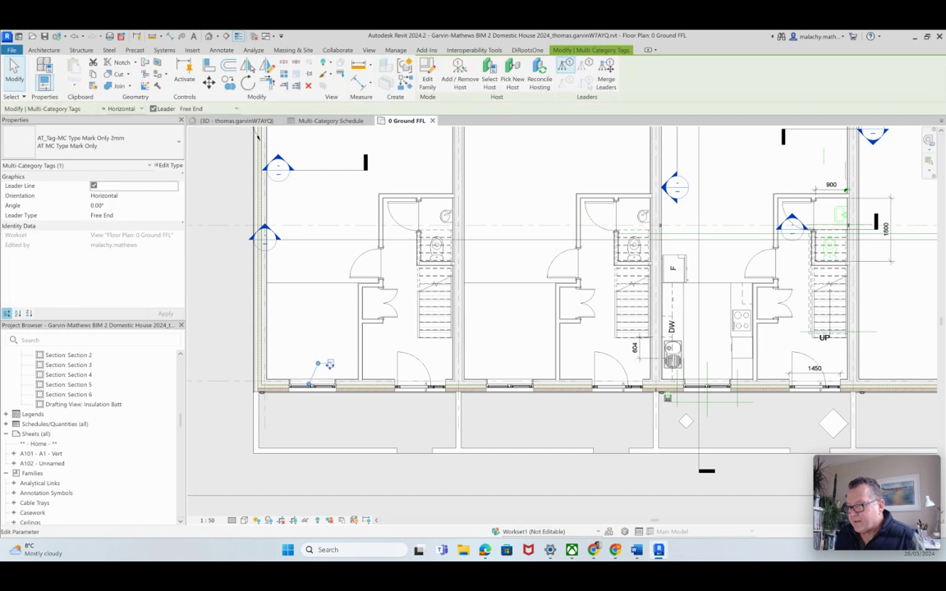
key(Escape)
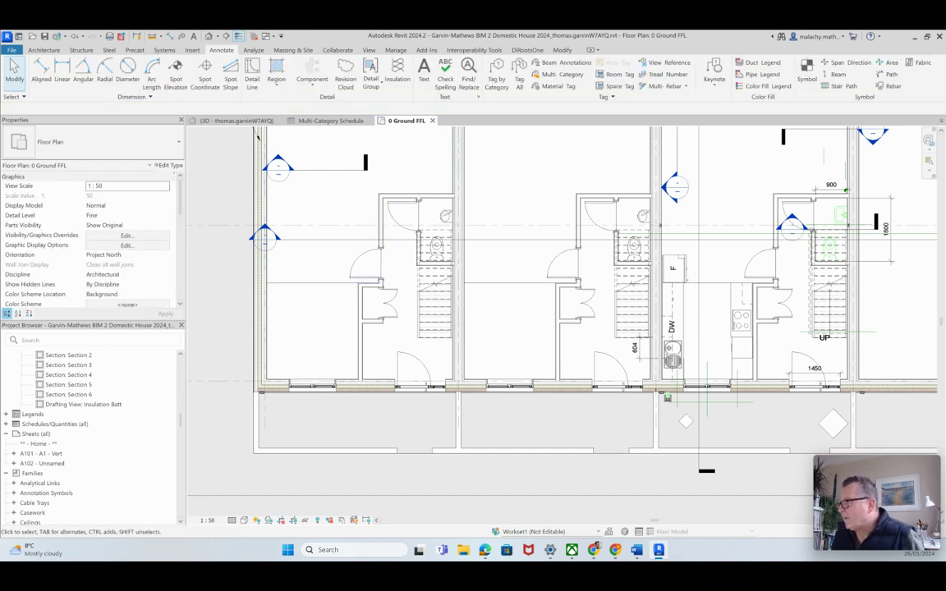
Tag the kitchen's front window with an AT MC Type Mark Only multi-category tag, running its angled leader to text outside the house.
scroll(808, 396, up, 3)
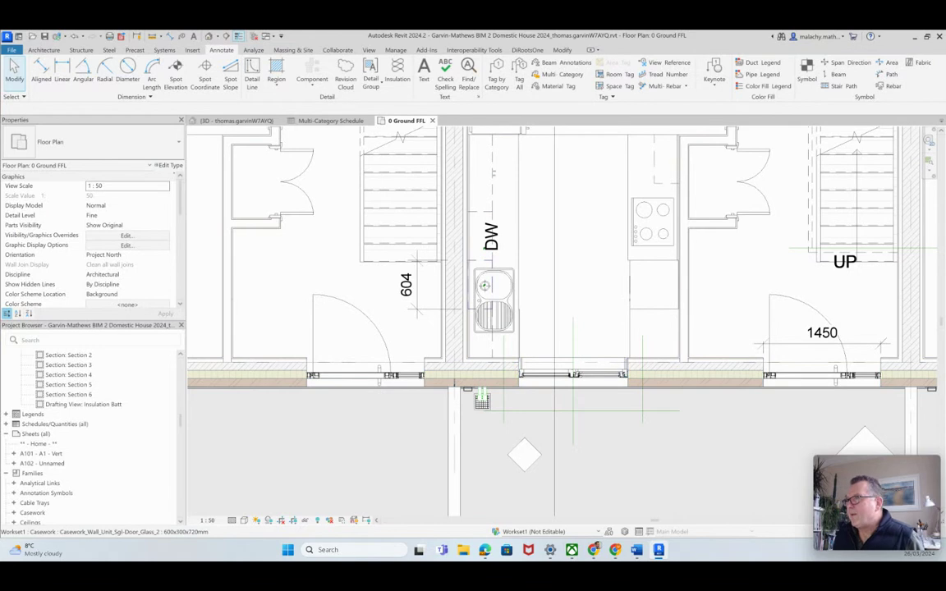
click(558, 74)
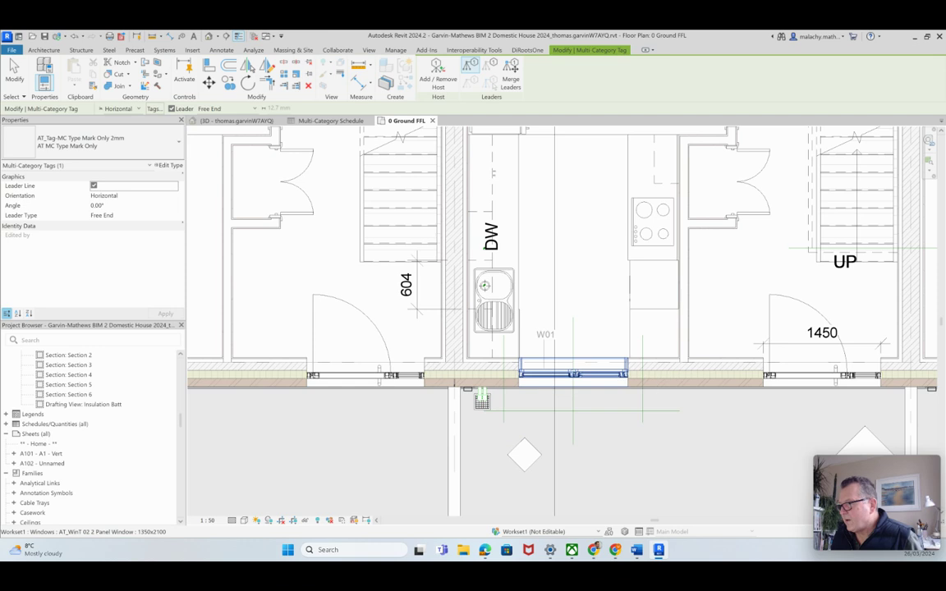
click(544, 369)
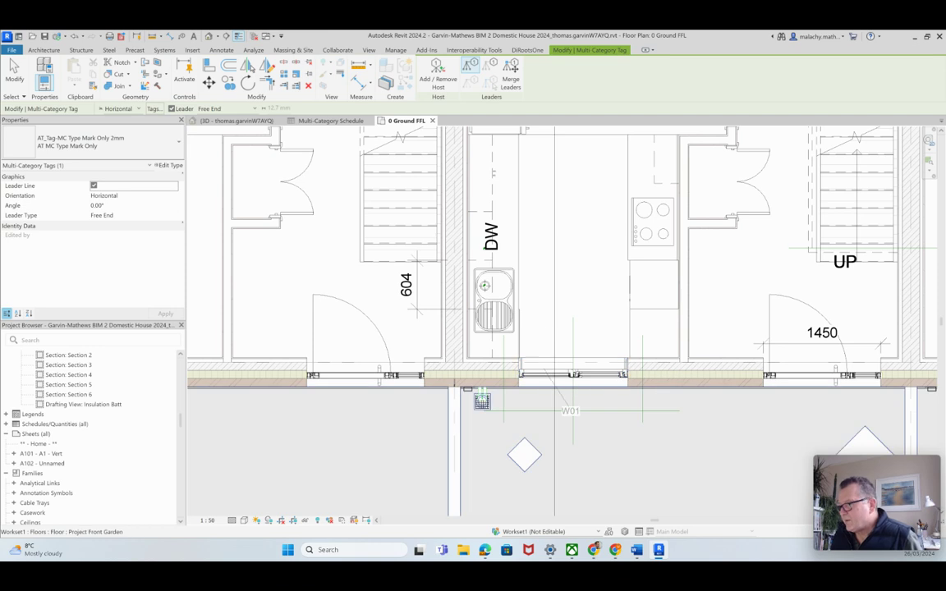
key(Escape)
key(Escape)
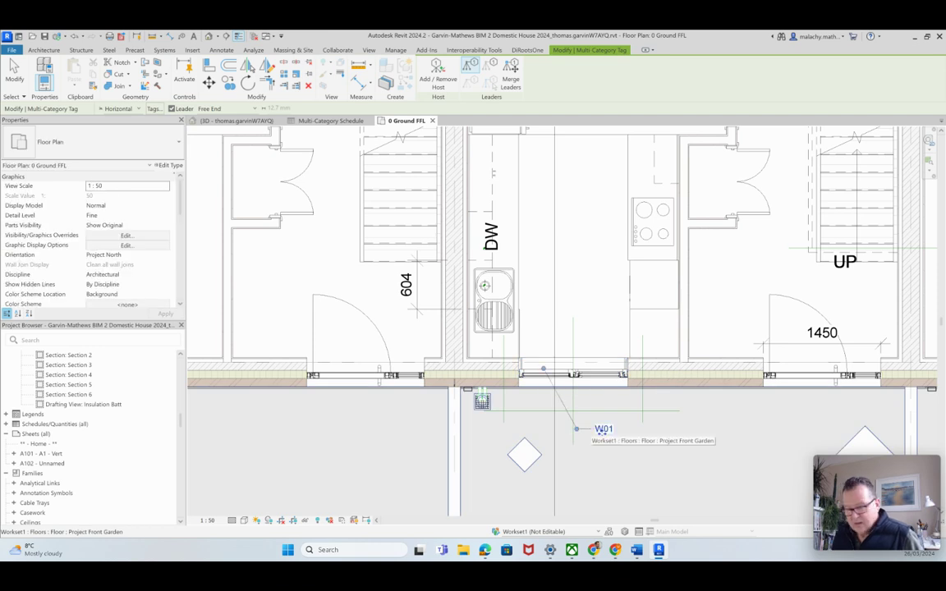
Turn off the kitchen window tag's leader line and move its text inside the room, just beside the window.
click(601, 428)
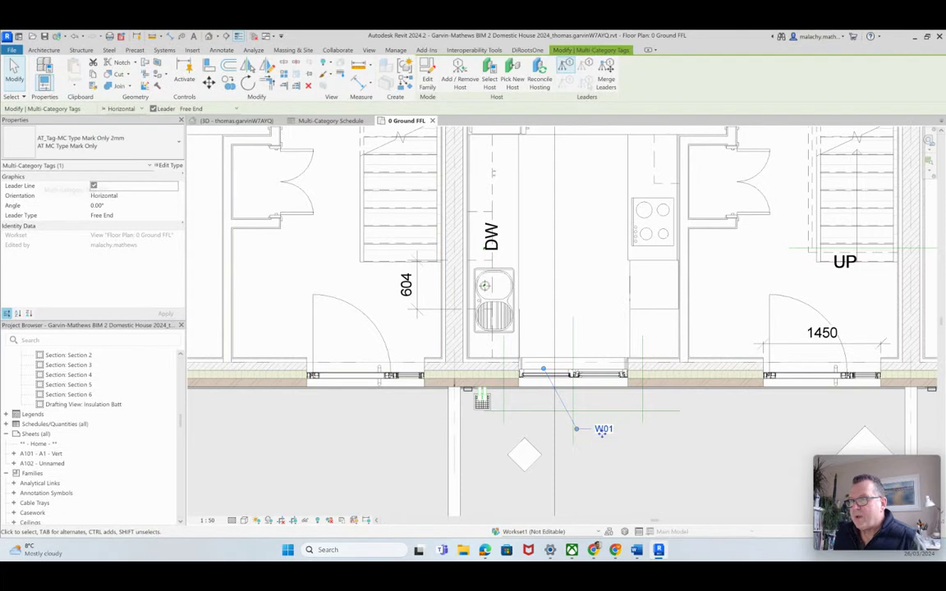
click(94, 186)
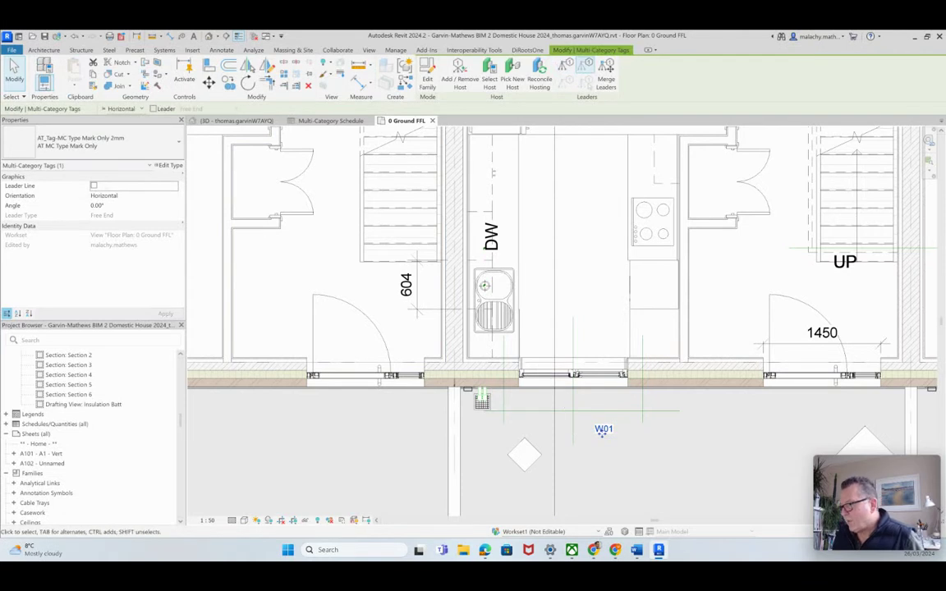
mouse_move(602, 431)
mouse_down()
mouse_move(603, 354)
mouse_move(611, 356)
mouse_up()
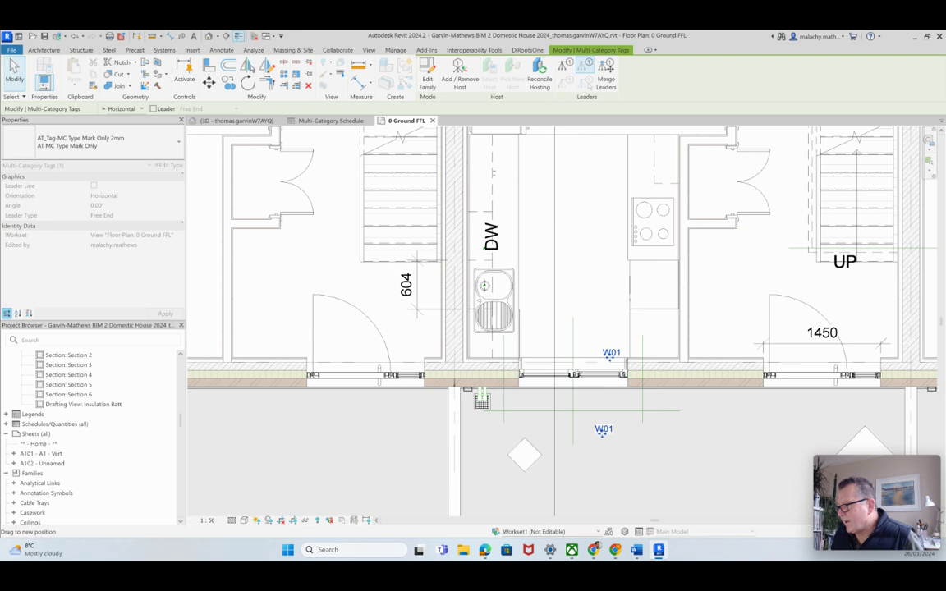
key(Escape)
Open the North Elevation and start a multi-category tag using the AT_MC Elevation Description type.
scroll(586, 415, down, 4)
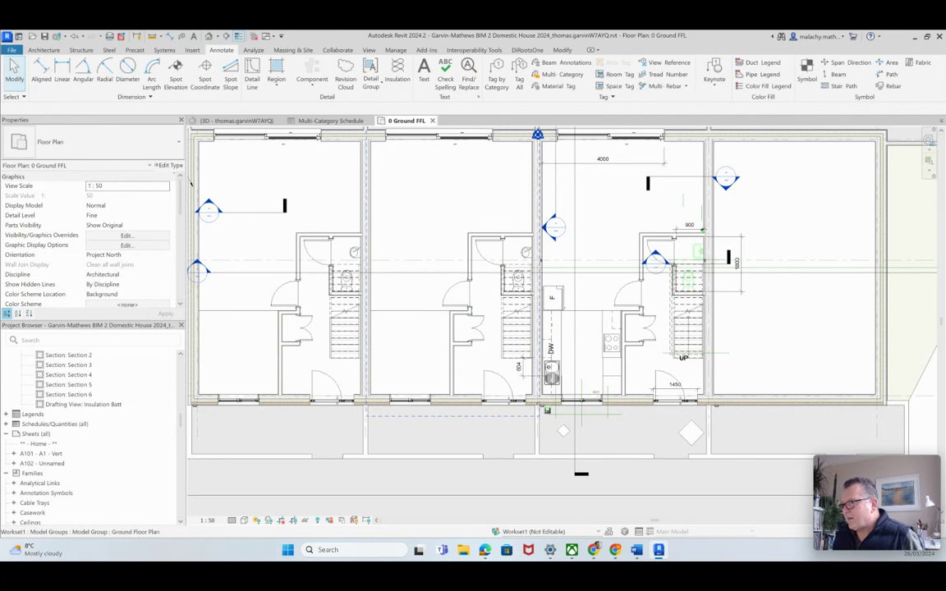
scroll(91, 426, up, 10)
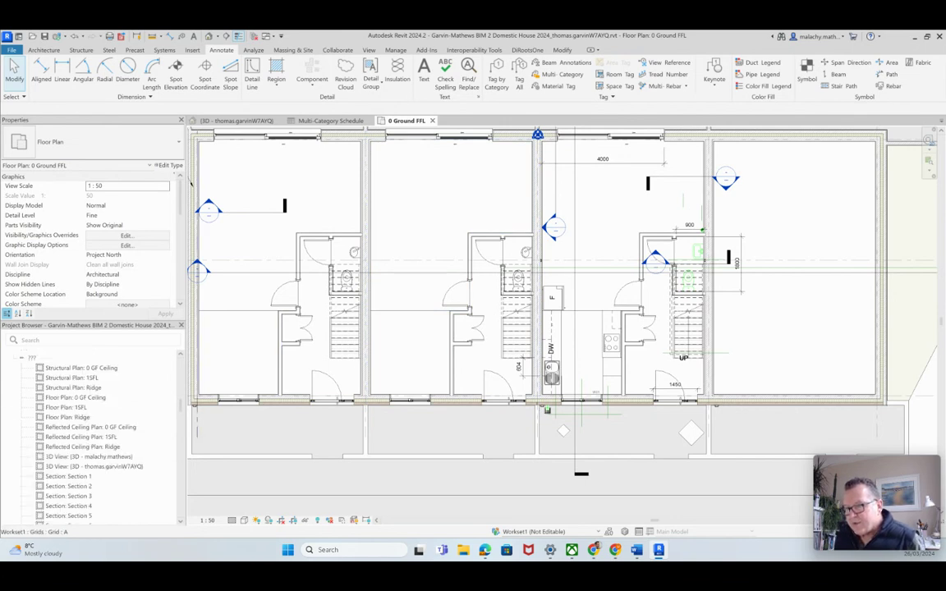
double_click(80, 371)
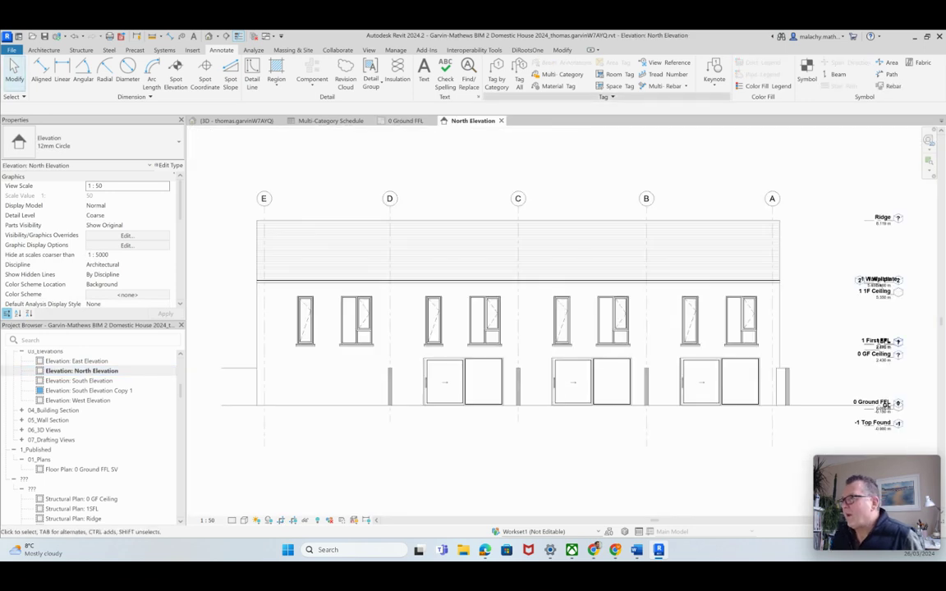
click(561, 75)
click(107, 142)
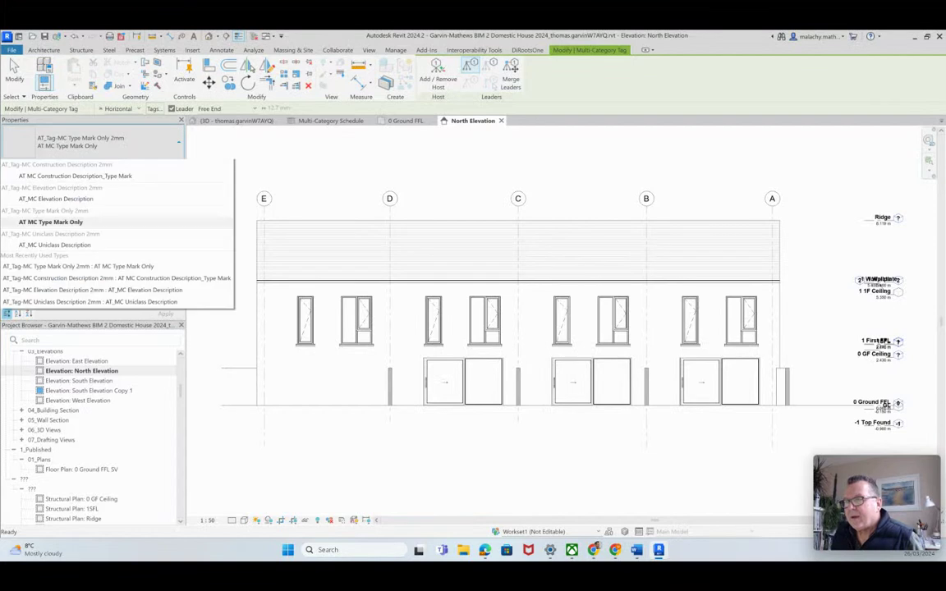
click(73, 213)
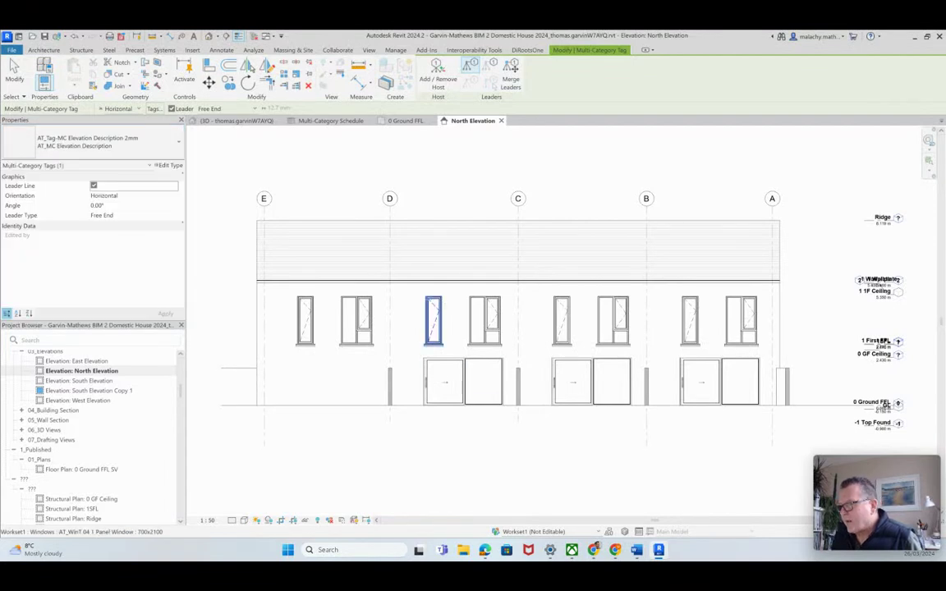
Tag the narrow first-floor window and the sliding door below it between grids D and C, with leaders and text beside each.
click(412, 297)
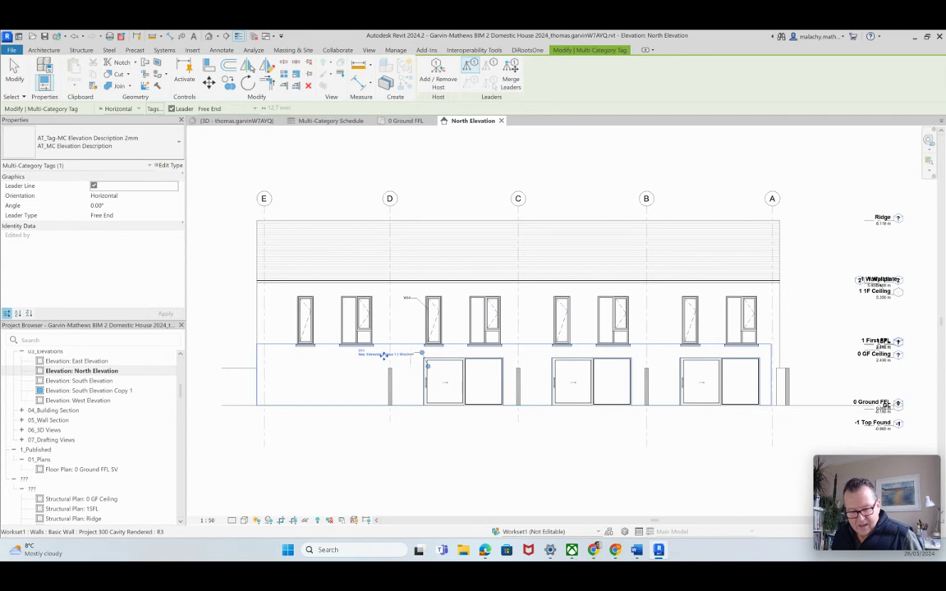
key(Escape)
scroll(386, 357, up, 5)
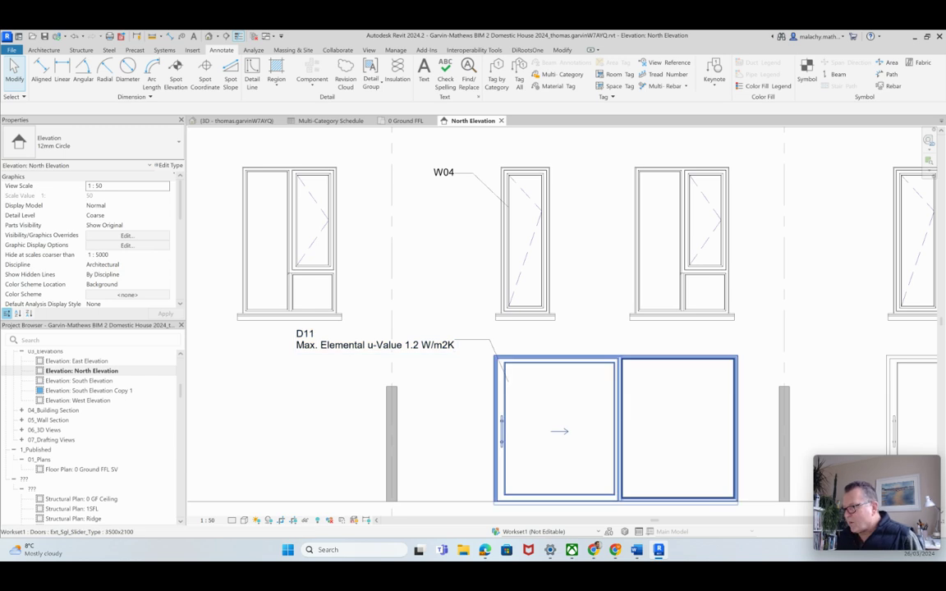
In the tagged sliding door's type properties, move "Max. Elemental u-Value 1.2 W/m2K" from Type Comments to Assembly Code.
click(562, 431)
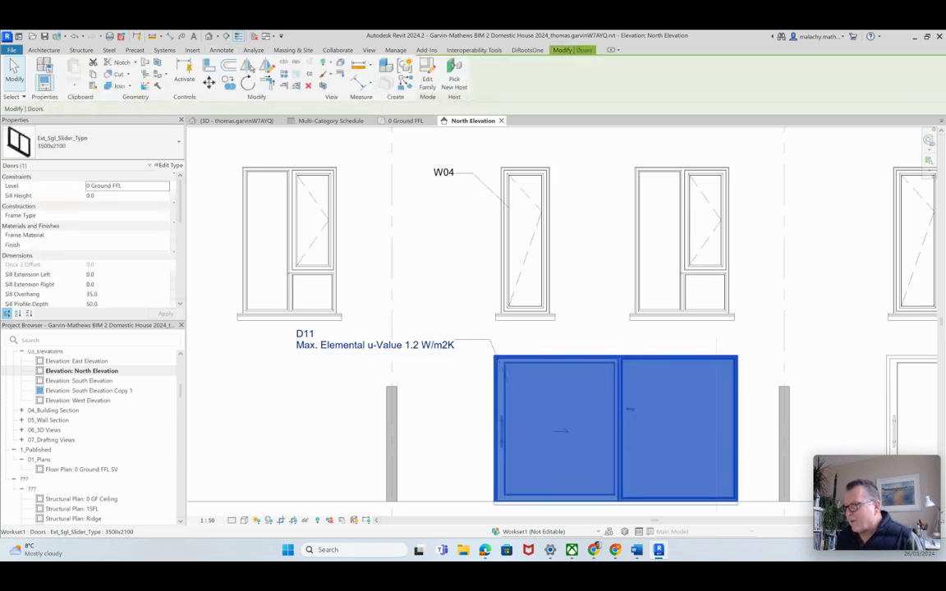
click(170, 165)
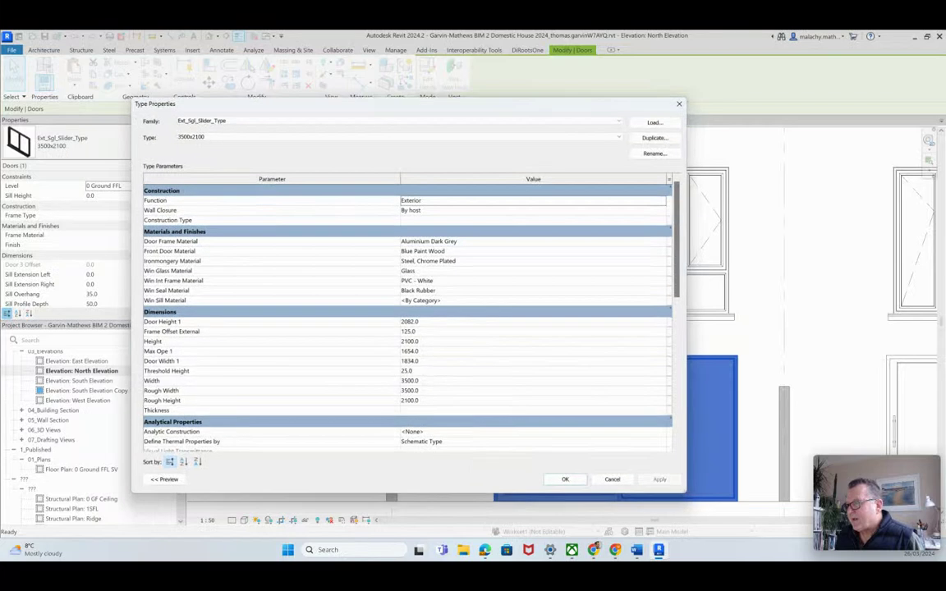
scroll(406, 320, down, 5)
scroll(406, 320, down, 5)
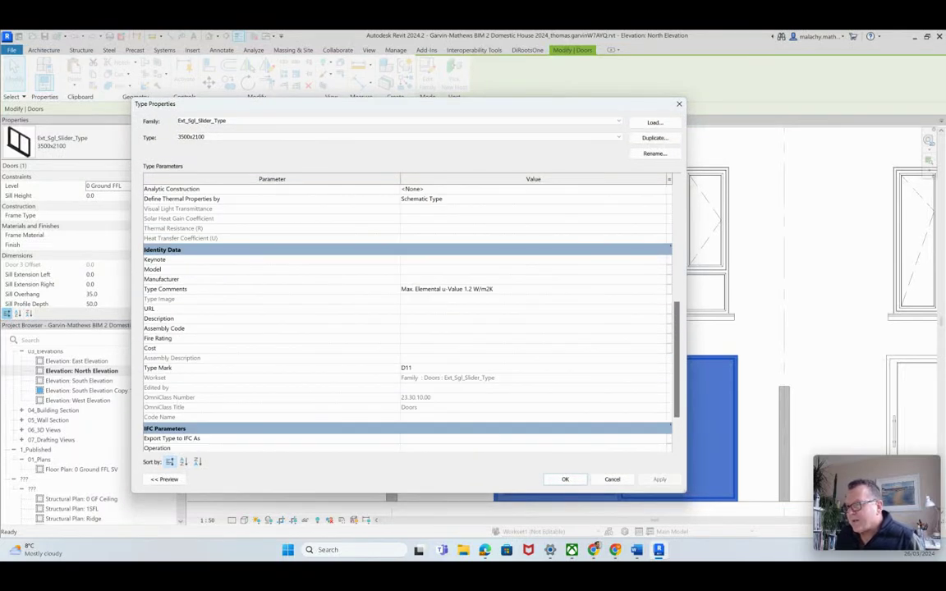
drag(493, 289, 400, 289)
key(ctrl+c)
key(Delete)
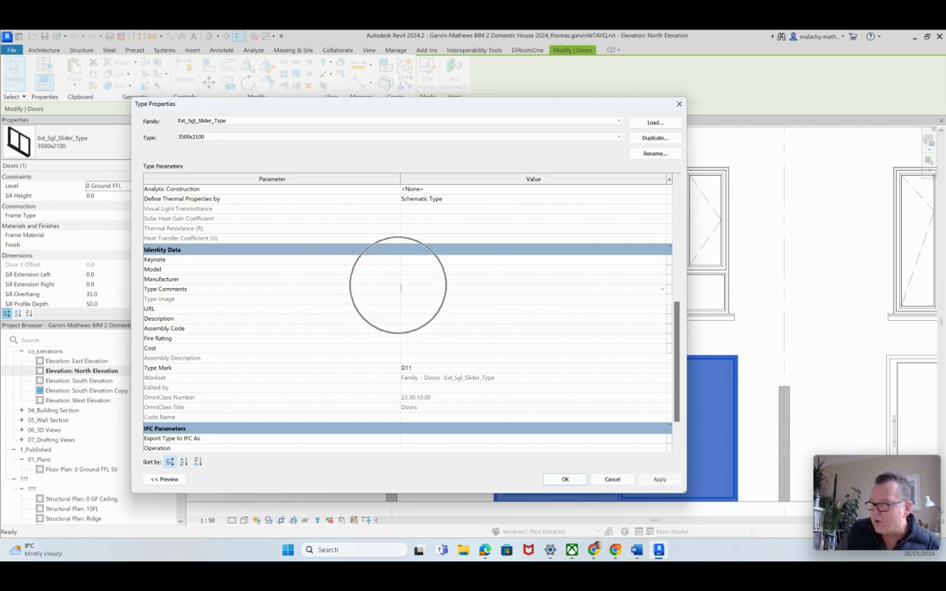
click(402, 329)
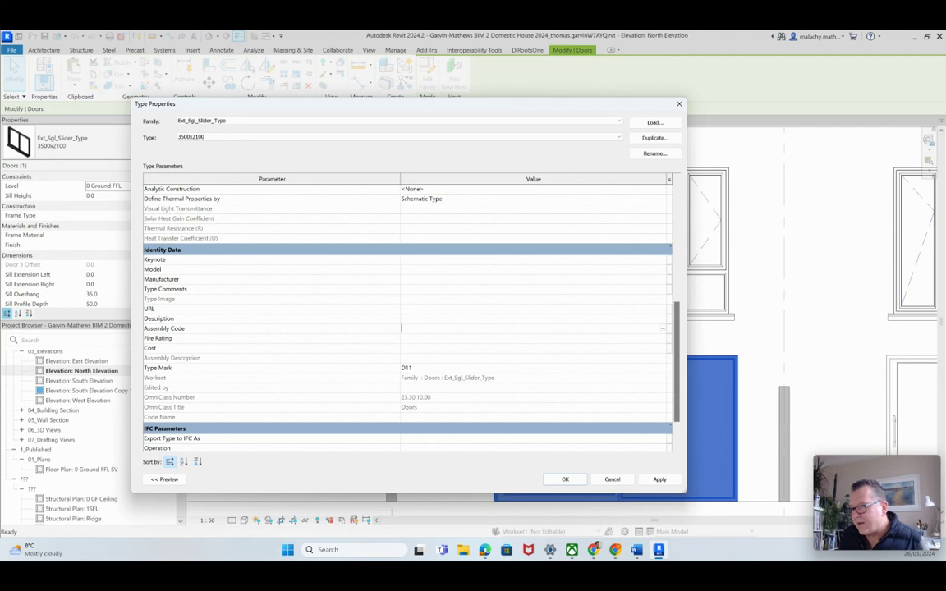
key(ctrl+v)
Set the sliding door type's Type Comments to "Aluclad window unit to client selected colour" and accept the type properties.
click(401, 289)
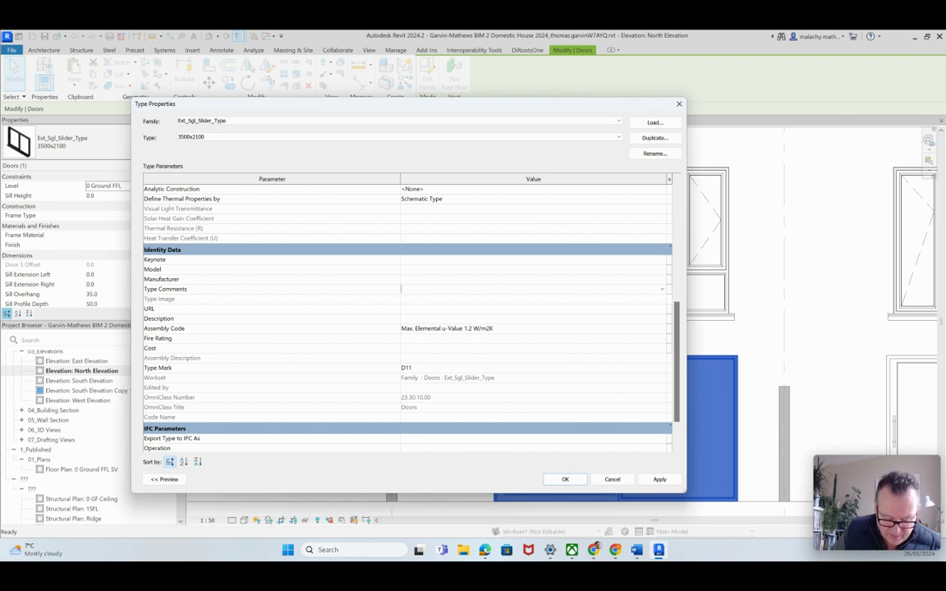
text(Al)
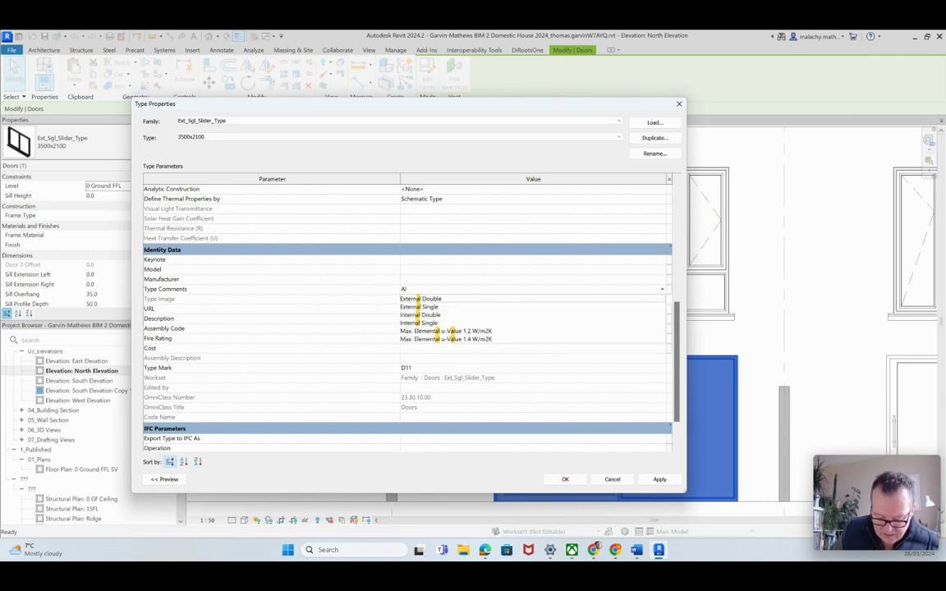
text(uclad)
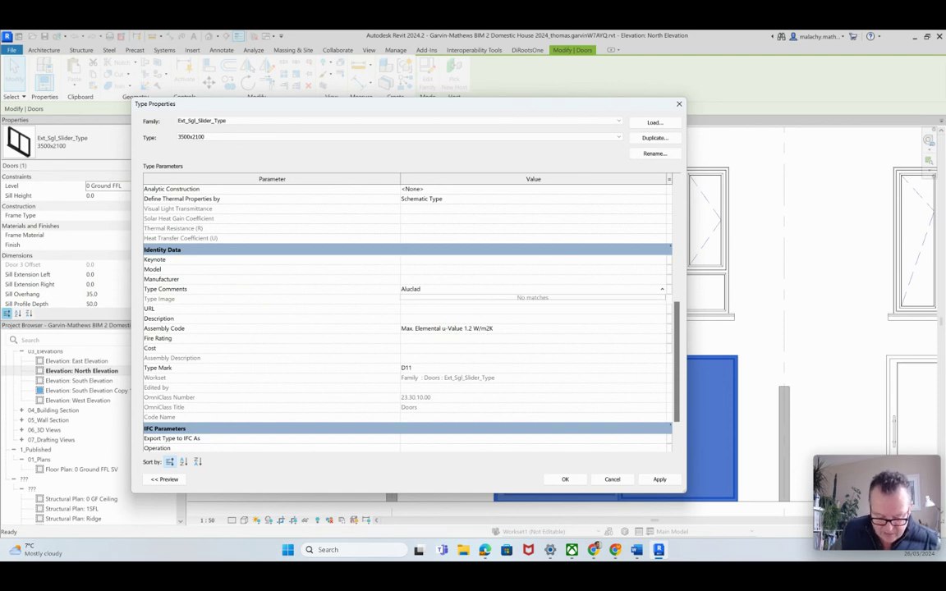
text( window)
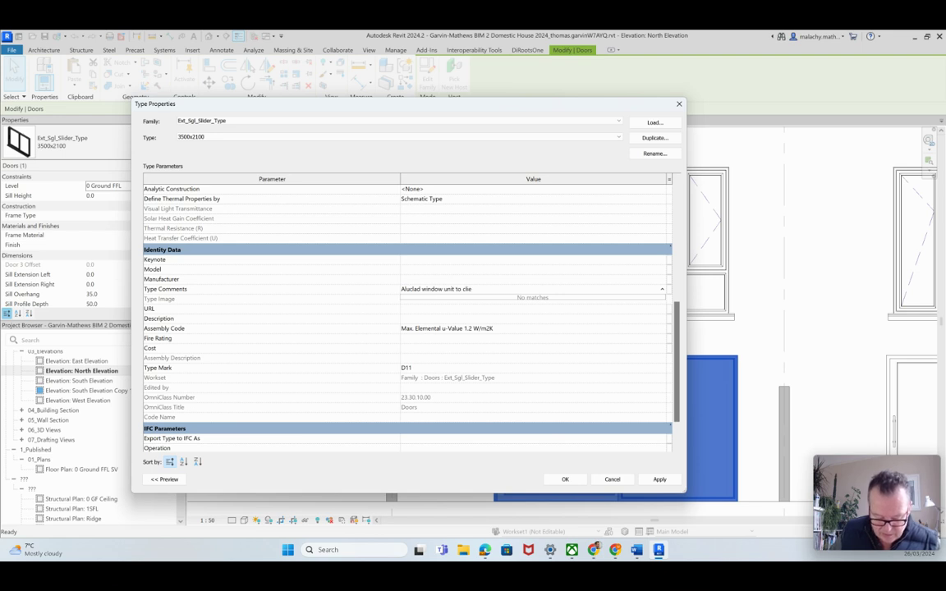
text(unit to client selected colour)
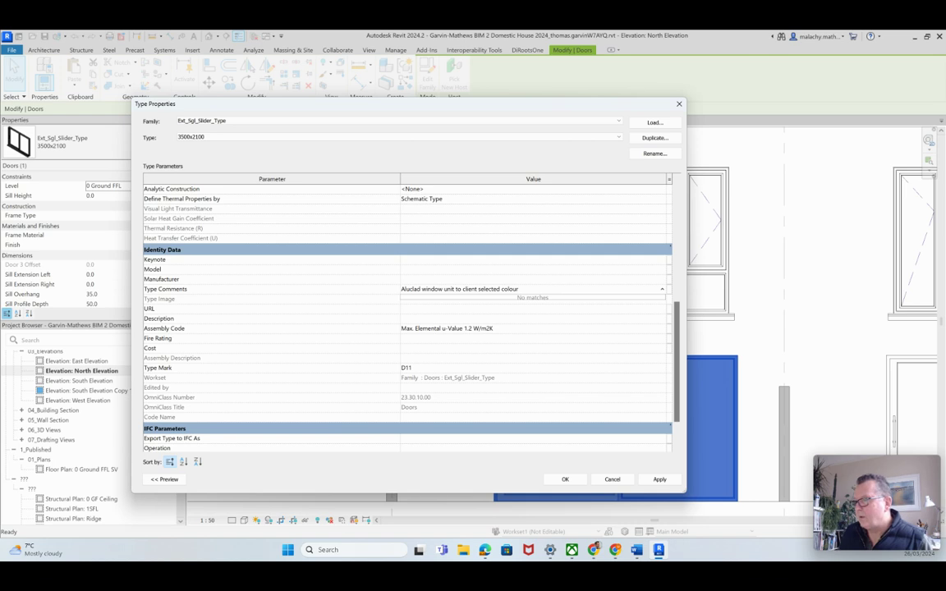
click(659, 480)
click(565, 479)
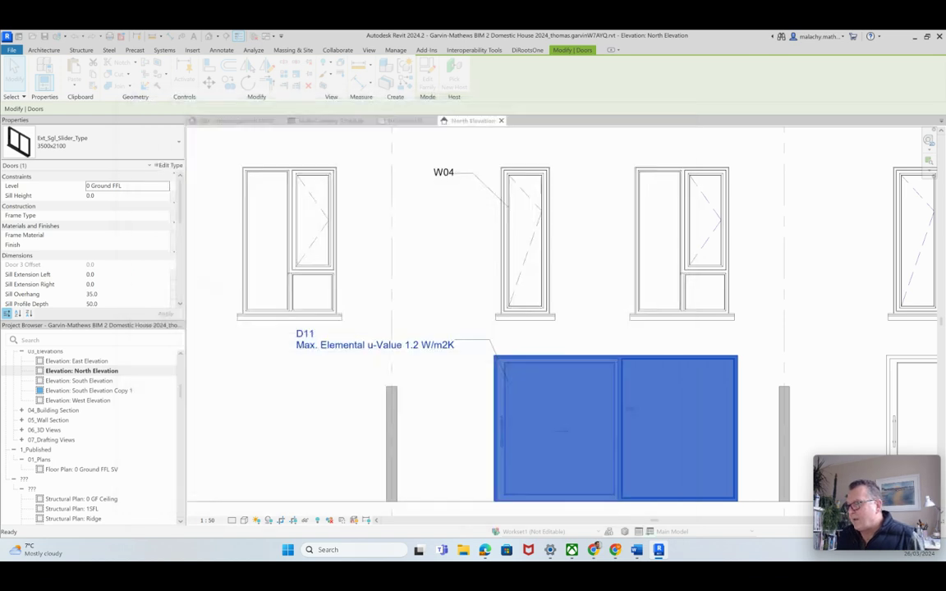
click(444, 389)
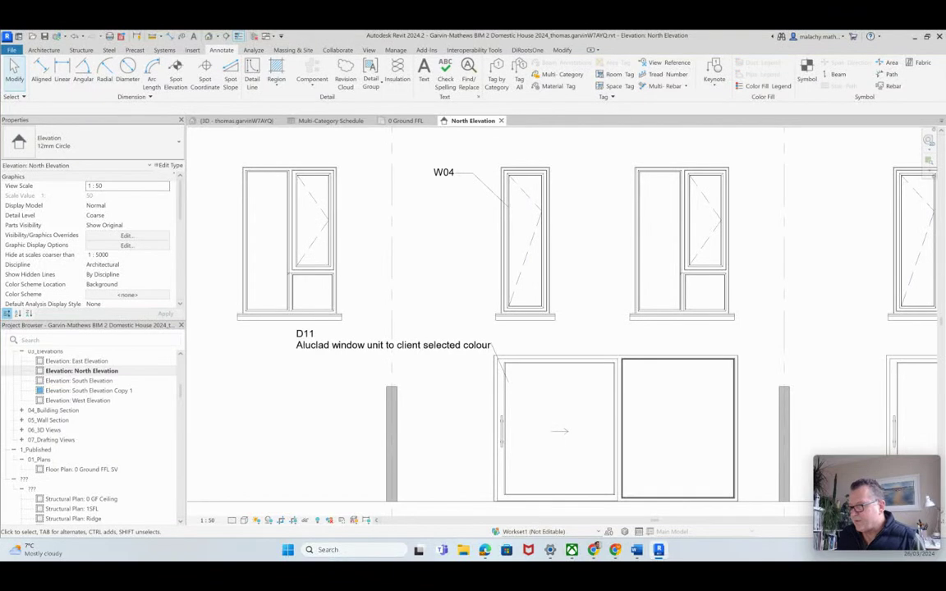
Look over the whole north elevation and examine the type marks and descriptions in the Multi-Category Schedule.
scroll(445, 388, down, 3)
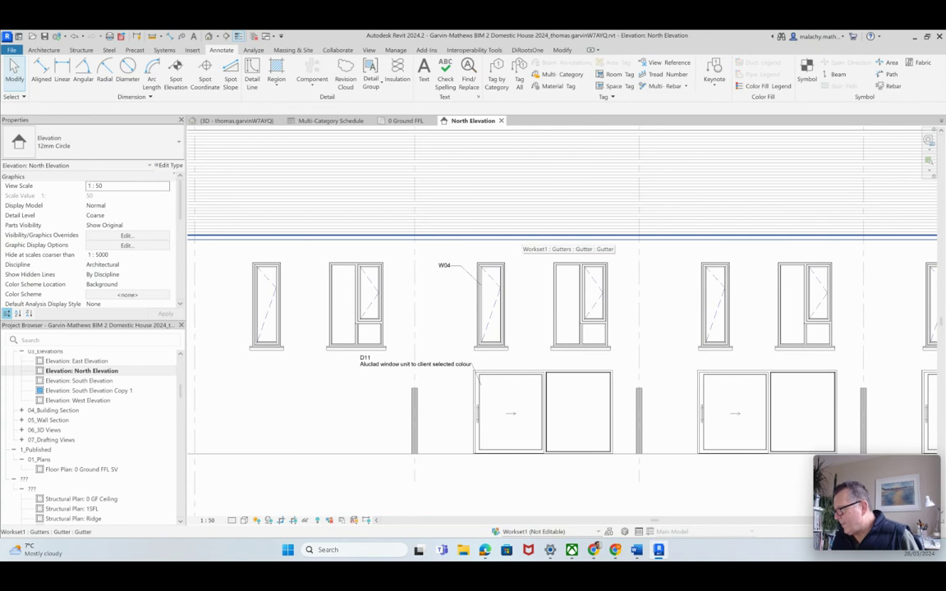
scroll(526, 246, down, 3)
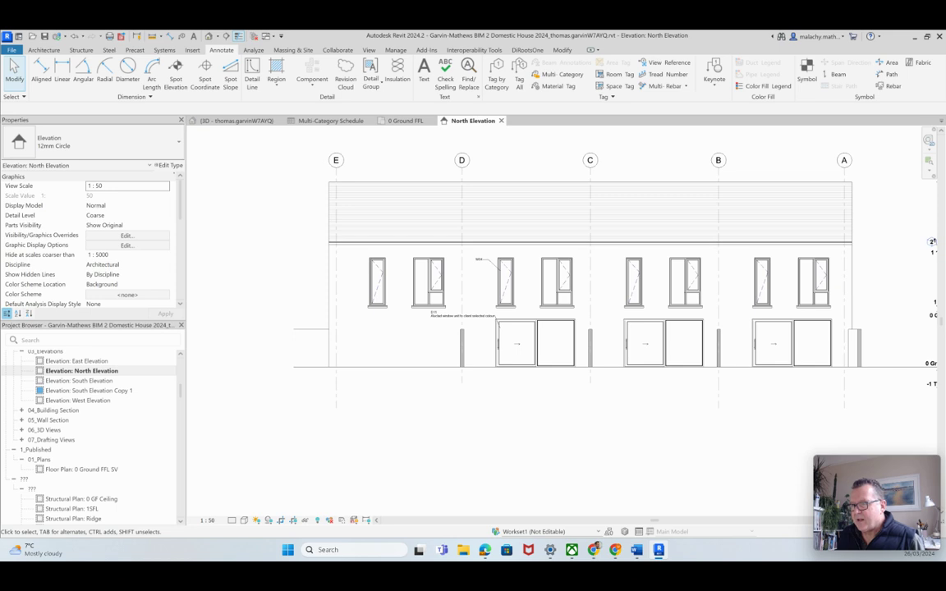
click(329, 120)
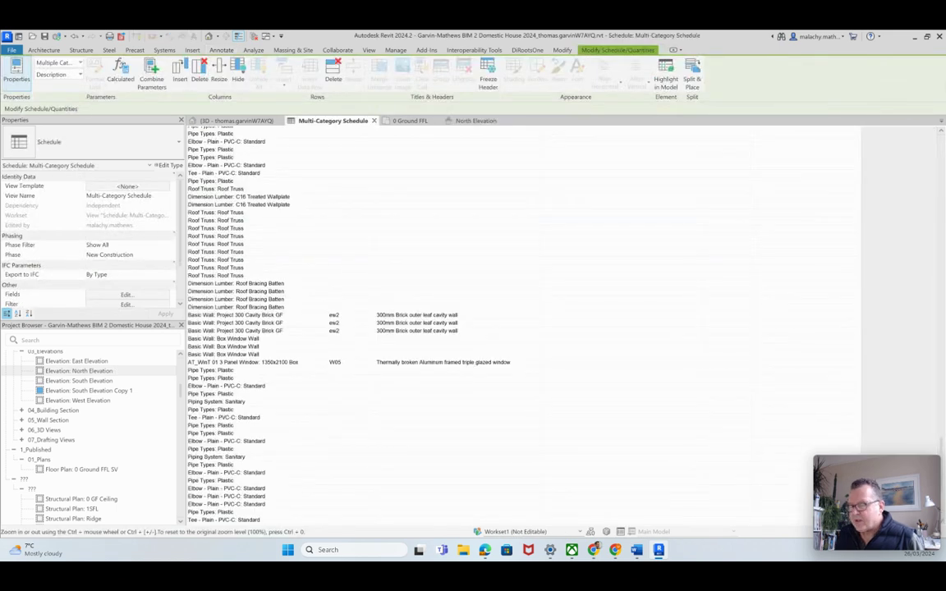
scroll(526, 329, up, 10)
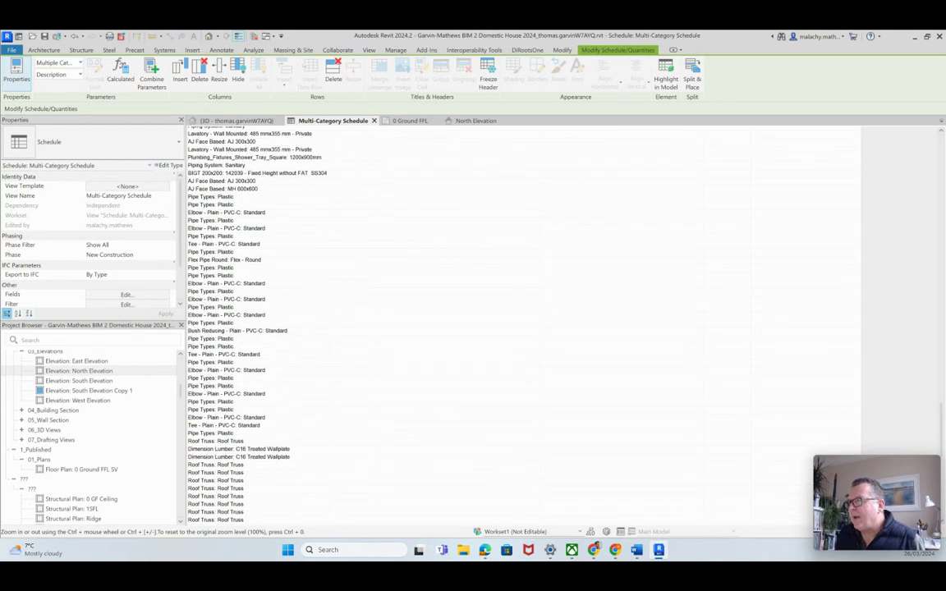
Return to the 0 Ground FFL plan and start a multi-category tag, showing the tag types available for it.
click(407, 121)
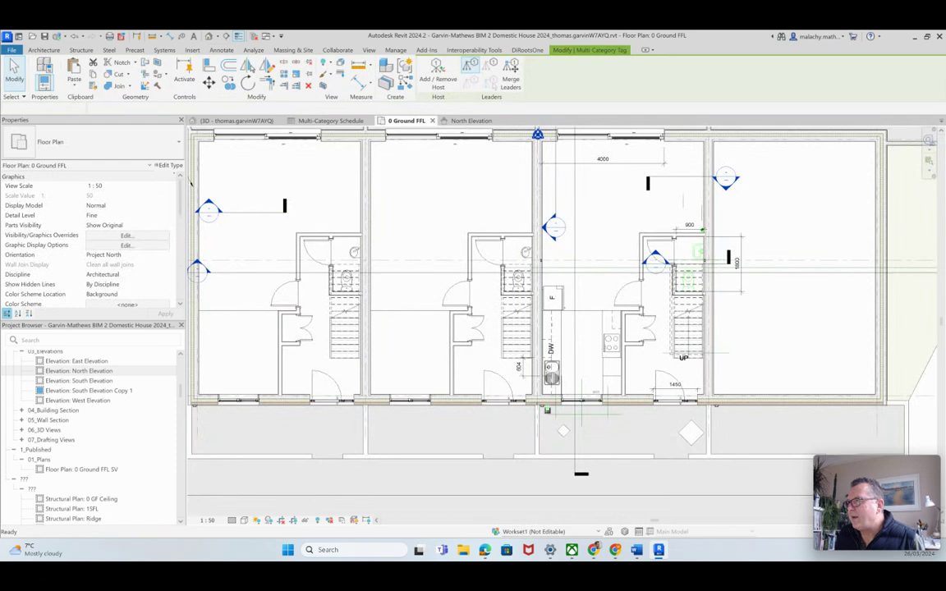
click(177, 143)
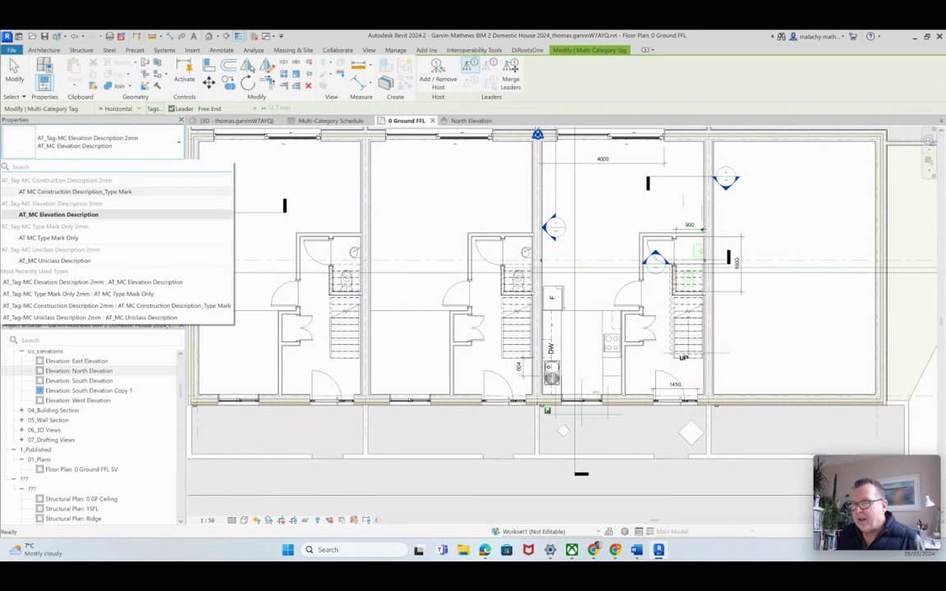